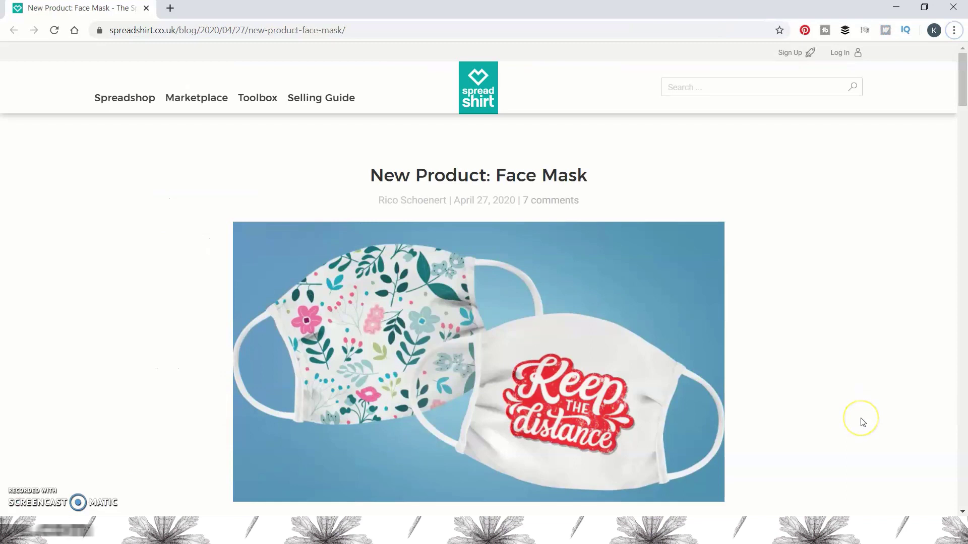
# Step: Read the Spreadshirt face mask announcement and Redbubble's mask product details and instructions for adding masks to a shop
pyautogui.scroll(-4, 862, 422)
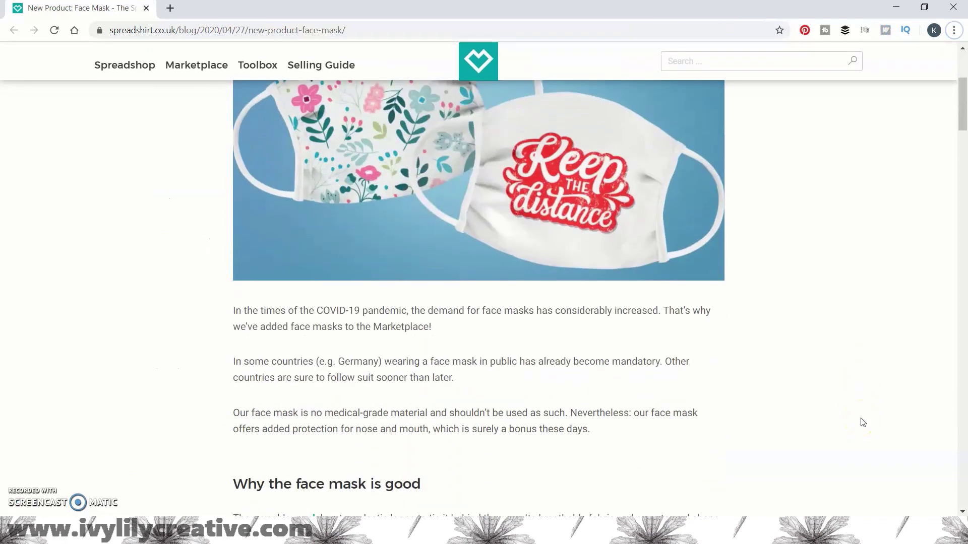
pyautogui.scroll(-1, 861, 422)
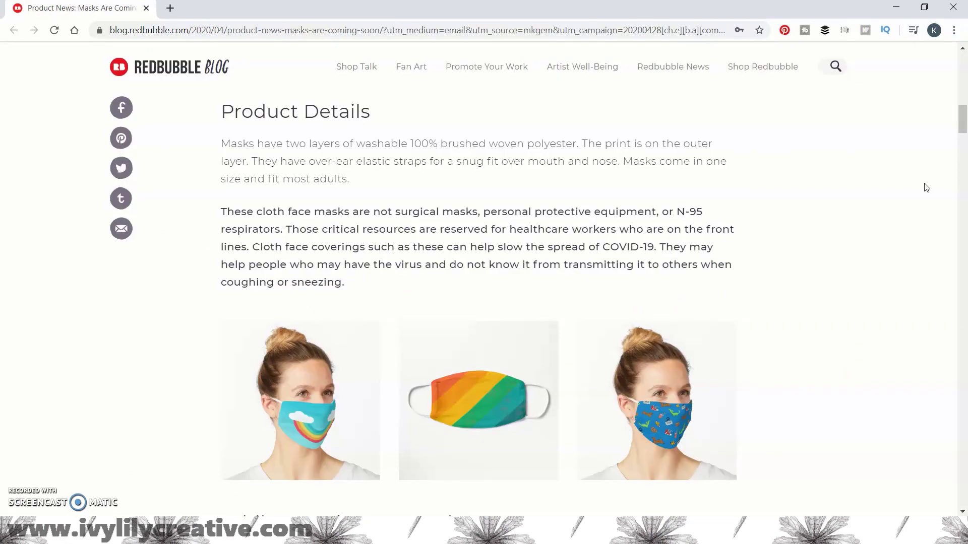
pyautogui.scroll(-1, 926, 187)
pyautogui.scroll(-1, 926, 188)
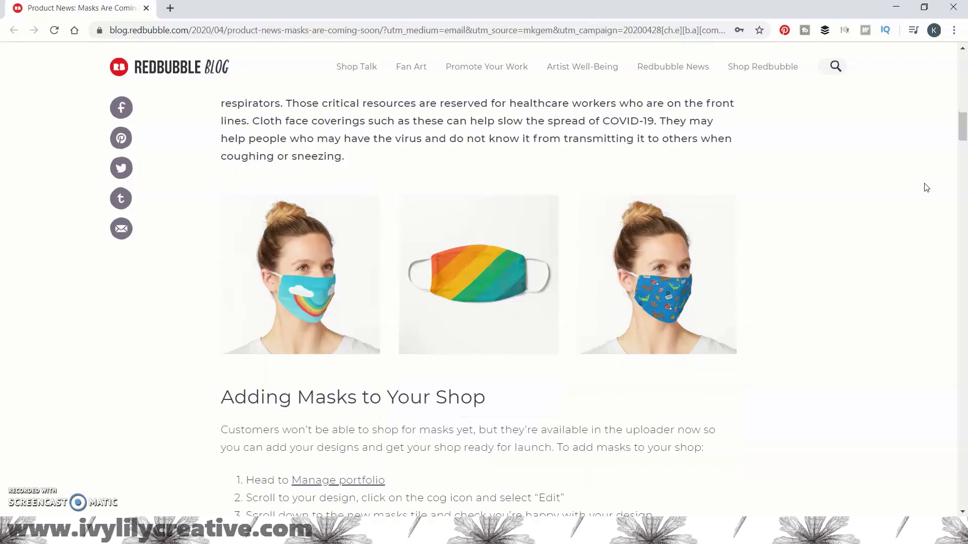
pyautogui.scroll(-1, 926, 188)
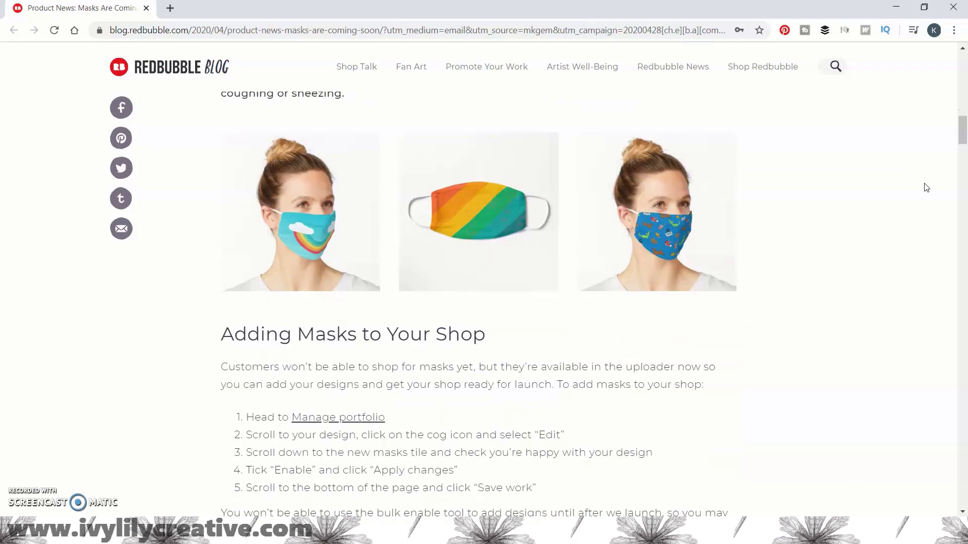
pyautogui.scroll(-2, 926, 188)
pyautogui.scroll(-2, 926, 188)
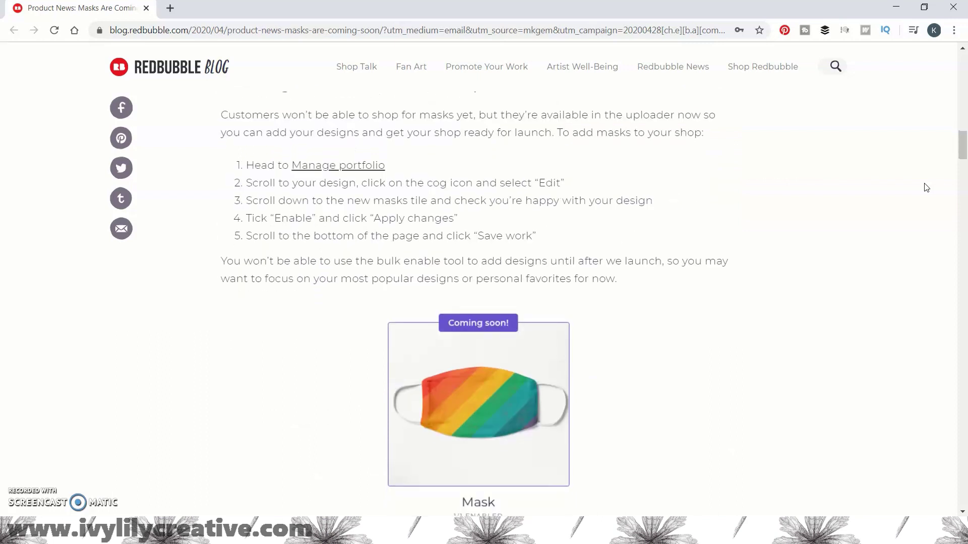
pyautogui.scroll(-1, 926, 188)
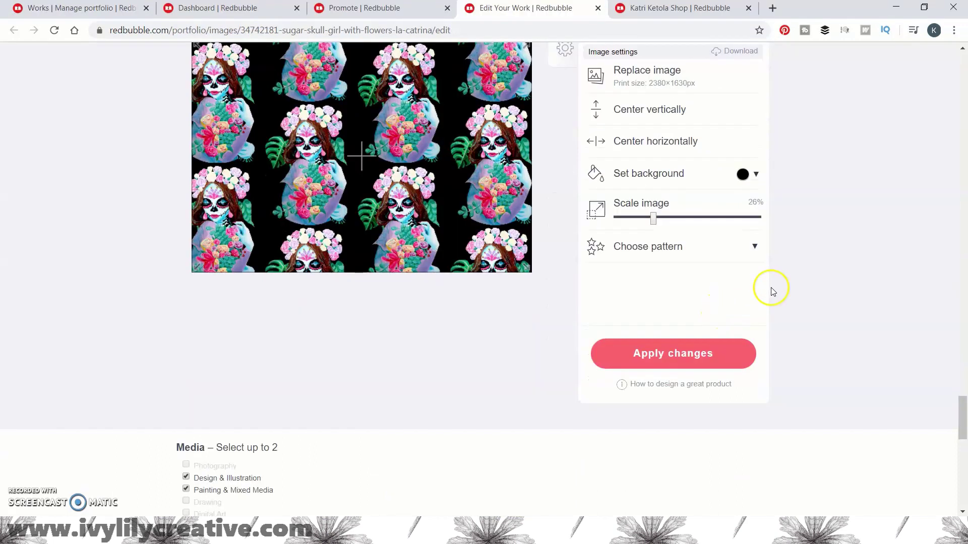
# Step: Set the sugar skull girl artwork on the Mask product to No pattern
pyautogui.scroll(4, 784, 283)
pyautogui.scroll(4, 783, 283)
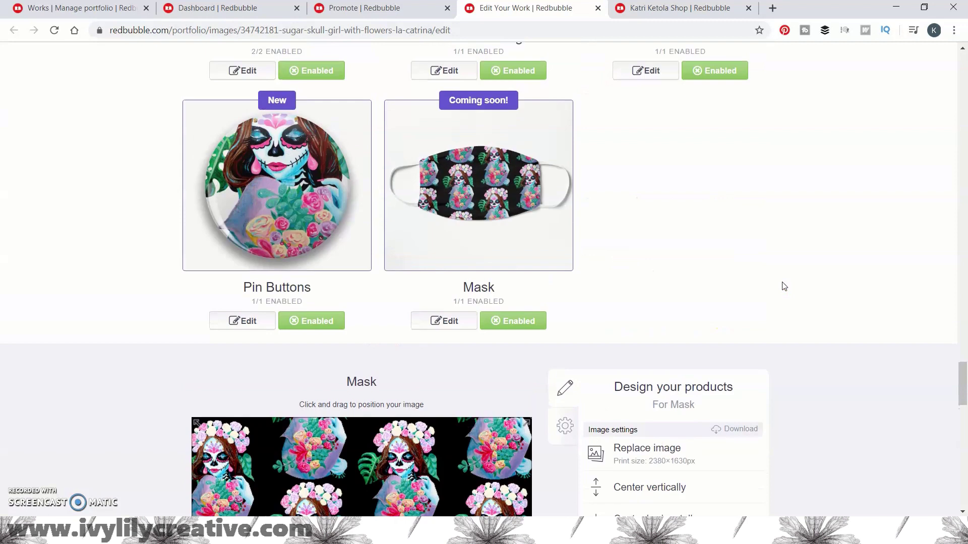
pyautogui.scroll(-8, 783, 285)
pyautogui.click(752, 246)
pyautogui.click(738, 252)
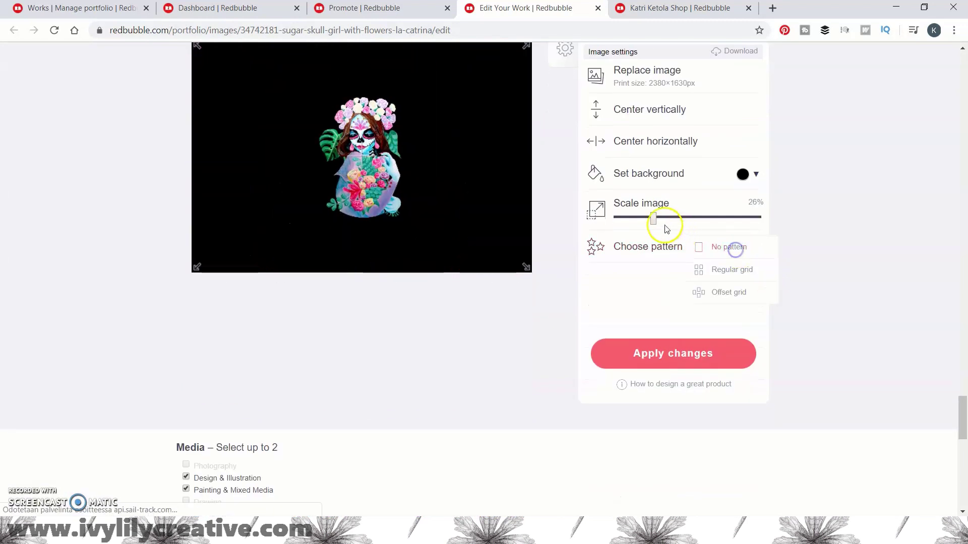
# Step: Increase the scale of the single sugar skull girl image on the Mask product
pyautogui.scroll(6, 670, 242)
pyautogui.scroll(-2, 665, 362)
pyautogui.scroll(-1, 668, 363)
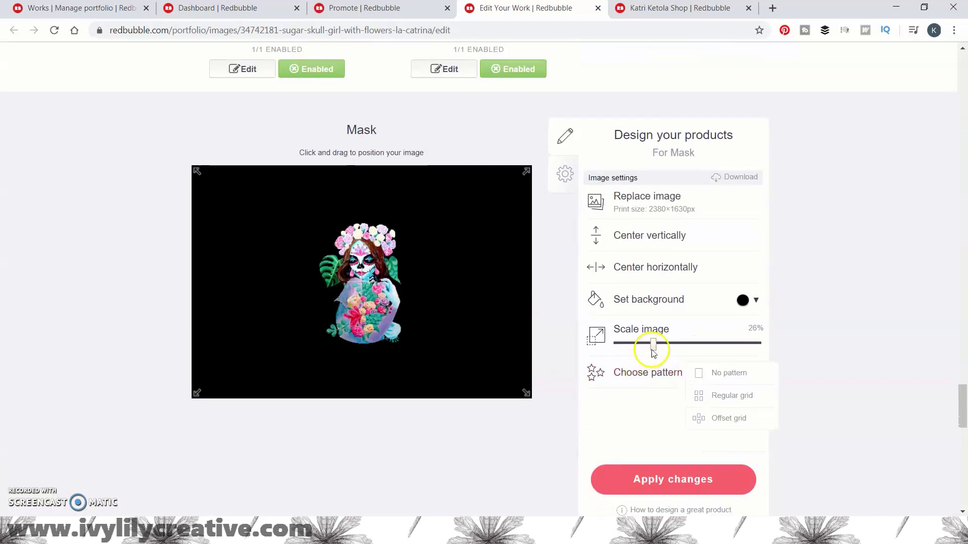
pyautogui.moveTo(697, 344); pyautogui.dragTo(704, 343)
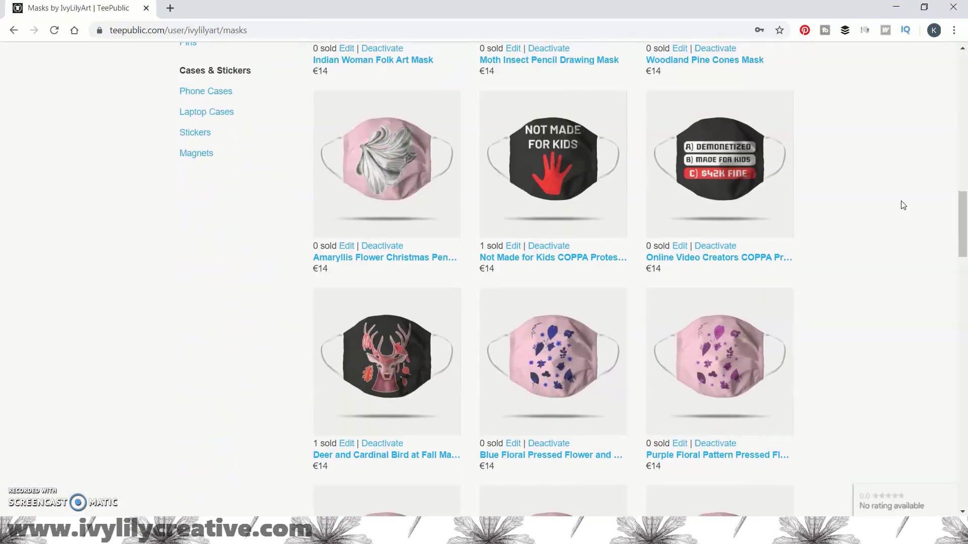
# Step: Examine the mask designs on the first and second pages of the IvyLilyArt TeePublic store
pyautogui.scroll(-5, 901, 206)
pyautogui.scroll(-5, 903, 205)
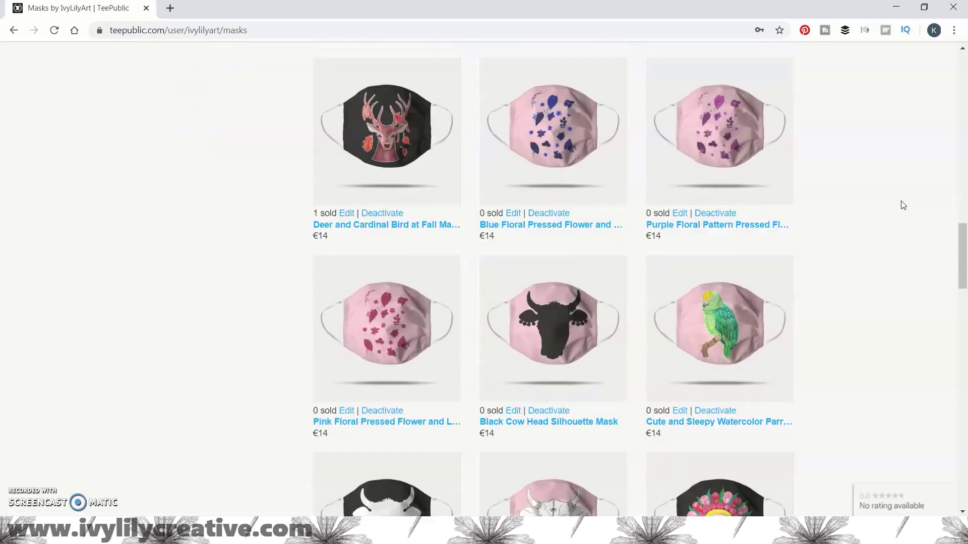
pyautogui.scroll(-5, 902, 205)
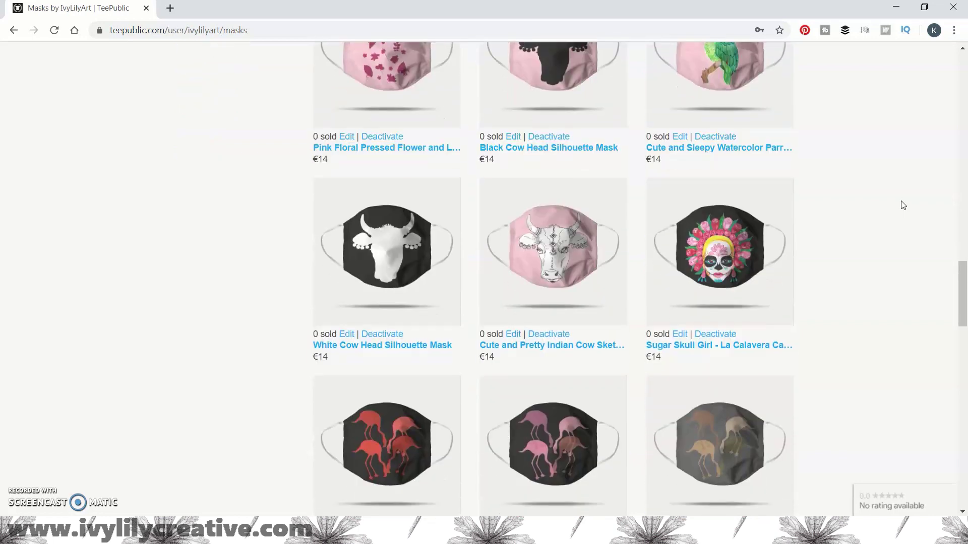
pyautogui.scroll(-6, 903, 205)
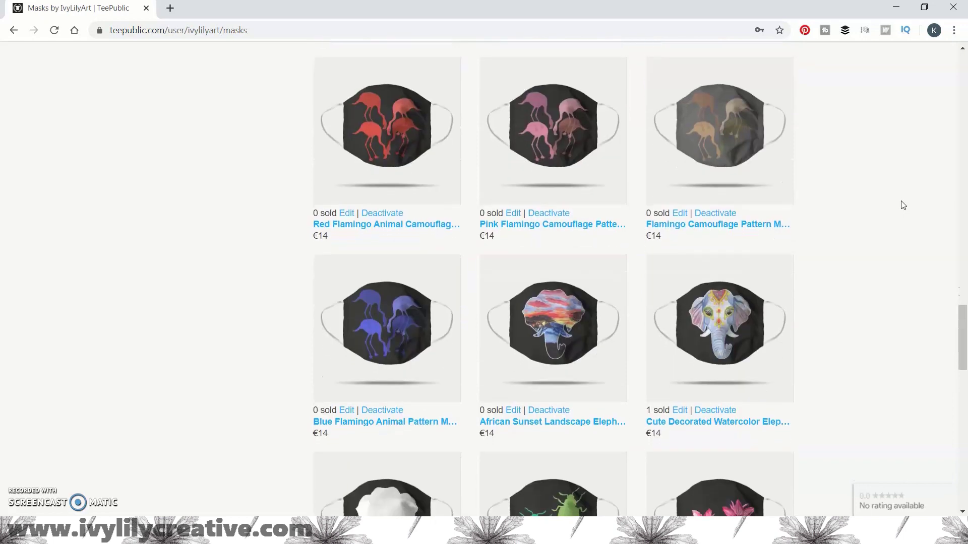
pyautogui.scroll(-6, 903, 205)
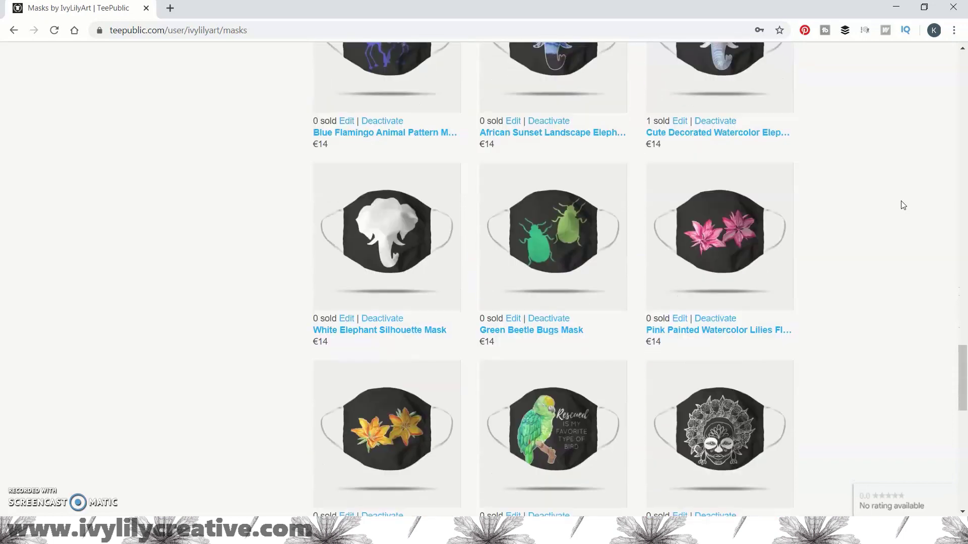
pyautogui.scroll(-3, 903, 206)
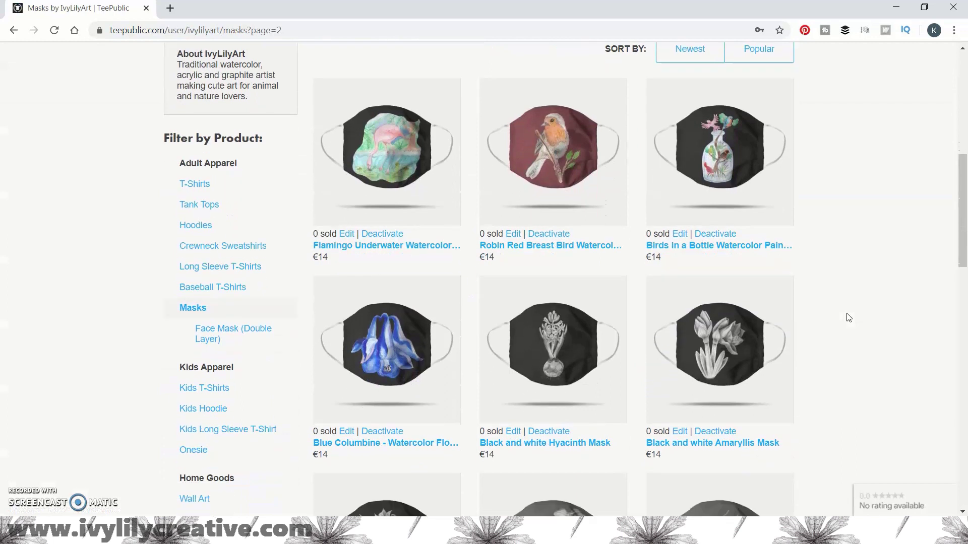
pyautogui.scroll(-1, 848, 317)
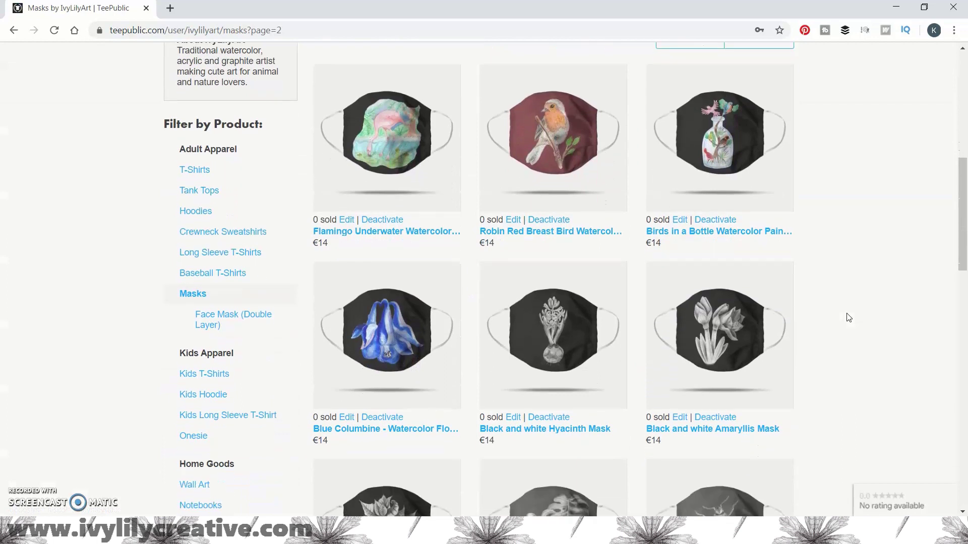
pyautogui.scroll(-3, 849, 317)
pyautogui.scroll(-5, 849, 317)
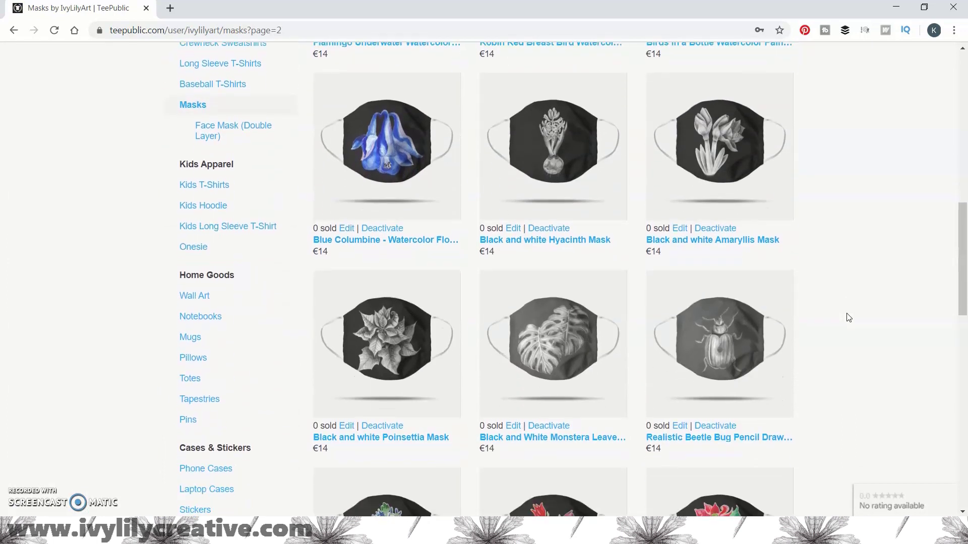
pyautogui.scroll(-4, 849, 317)
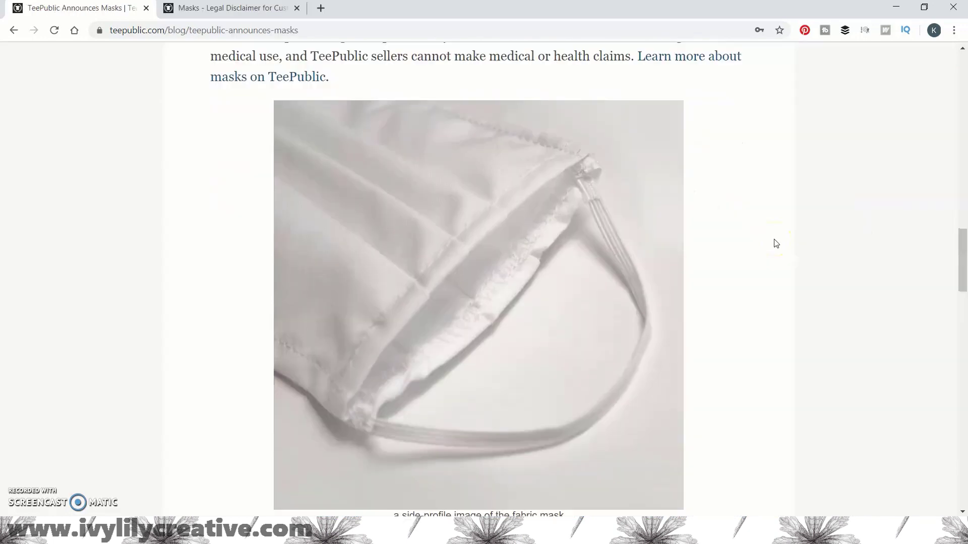
# Step: Read TeePublic's mask announcement and its Legal Disclaimer for Customers article, closing the disclaimer when finished
pyautogui.scroll(-4, 775, 243)
pyautogui.scroll(-3, 776, 243)
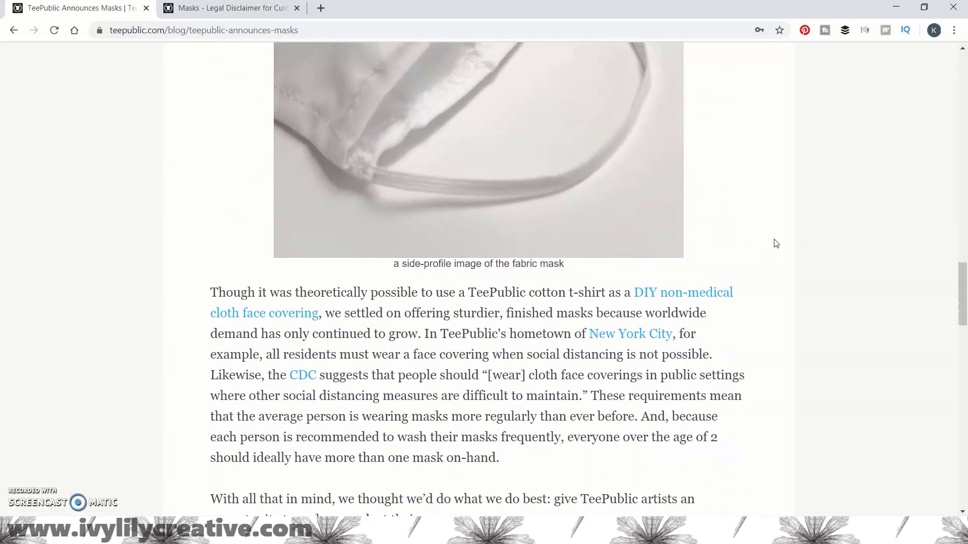
pyautogui.click(279, 10)
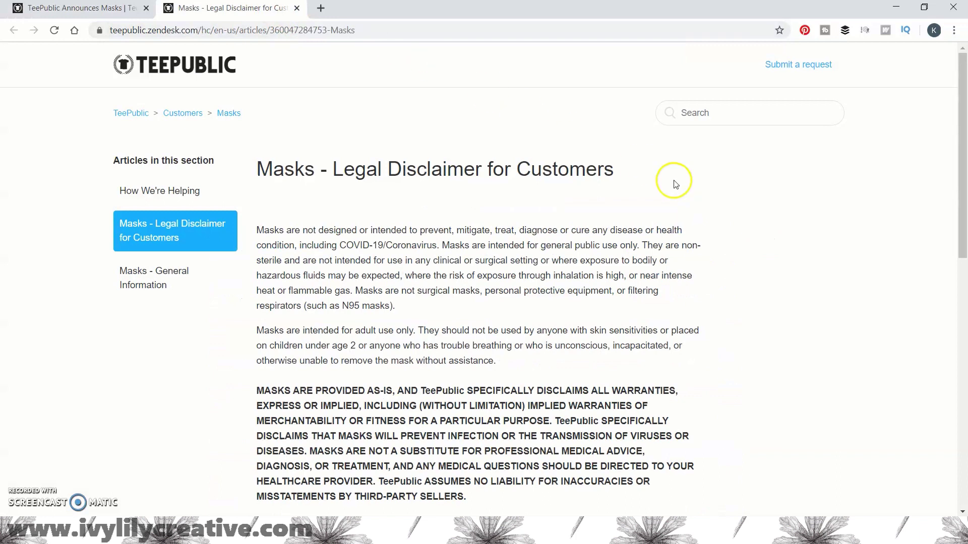
pyautogui.scroll(-1, 807, 263)
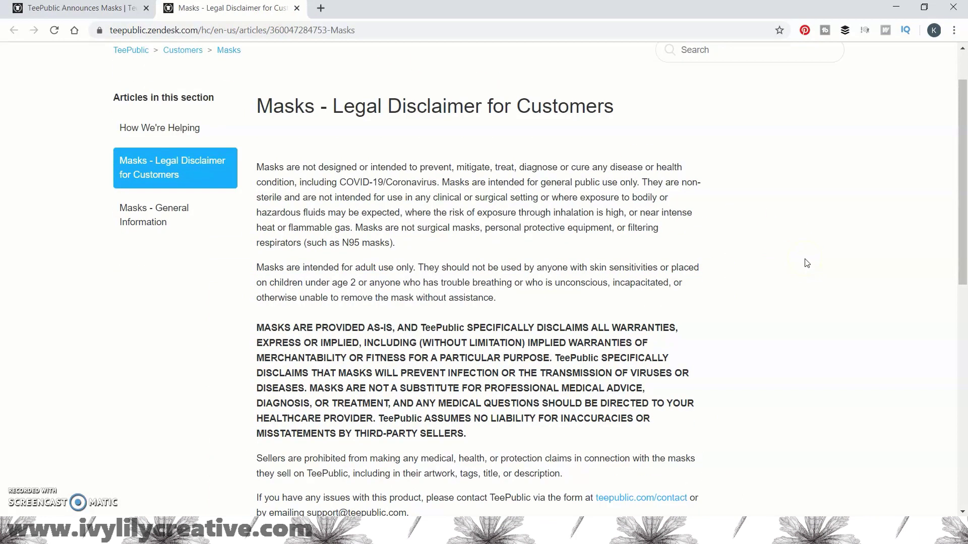
pyautogui.scroll(-1, 806, 263)
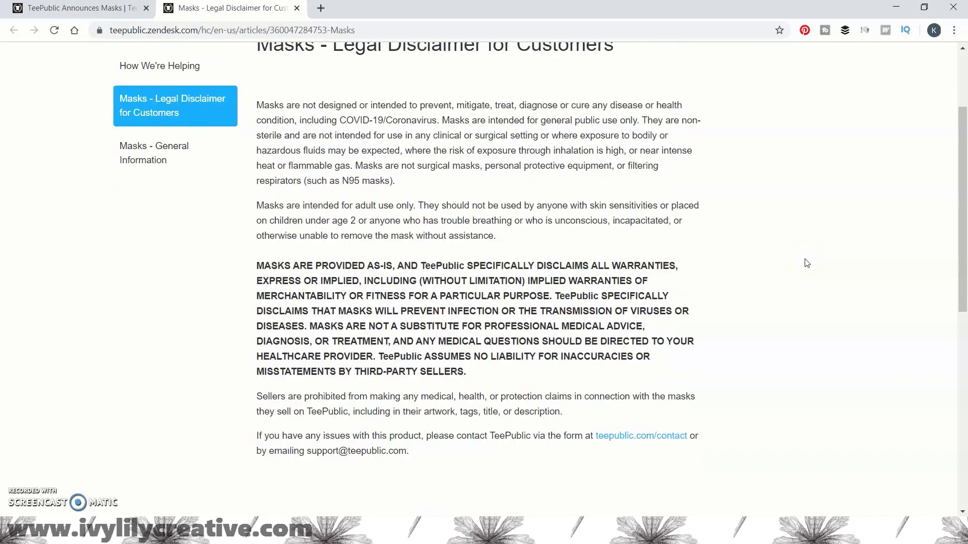
pyautogui.scroll(-1, 806, 262)
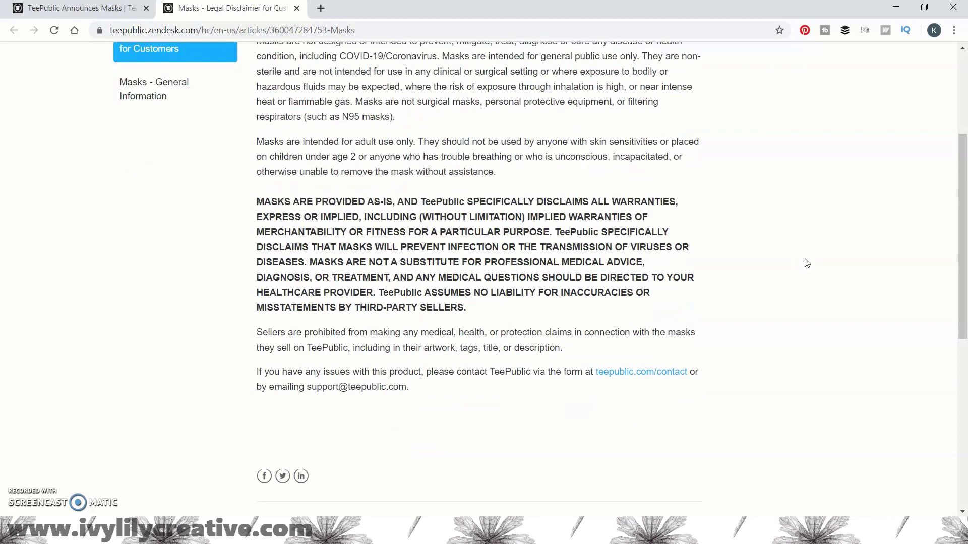
pyautogui.hotkey('ctrl', 'w')
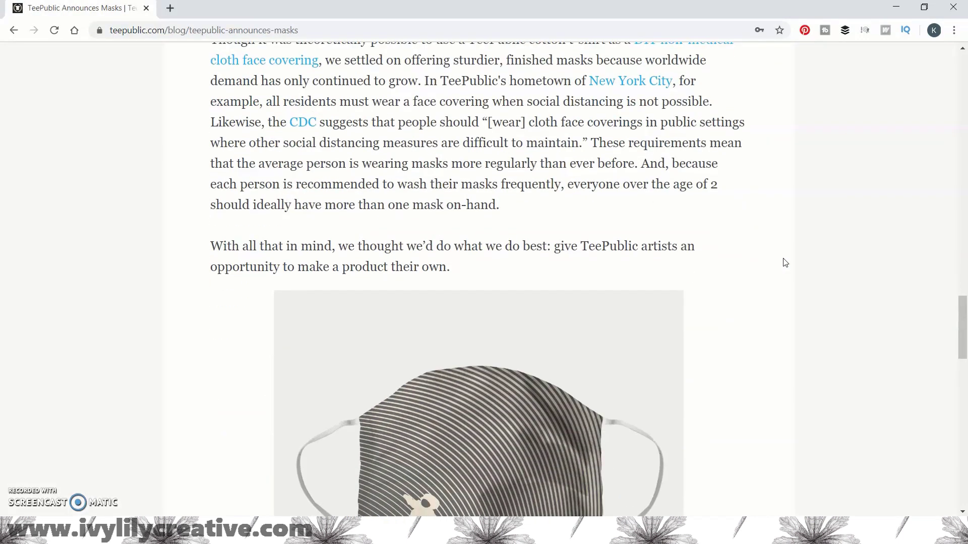
# Step: Read the rest of TeePublic's mask announcement and Spreadshirt's section on why the face mask is good
pyautogui.scroll(-2, 785, 262)
pyautogui.scroll(-4, 785, 262)
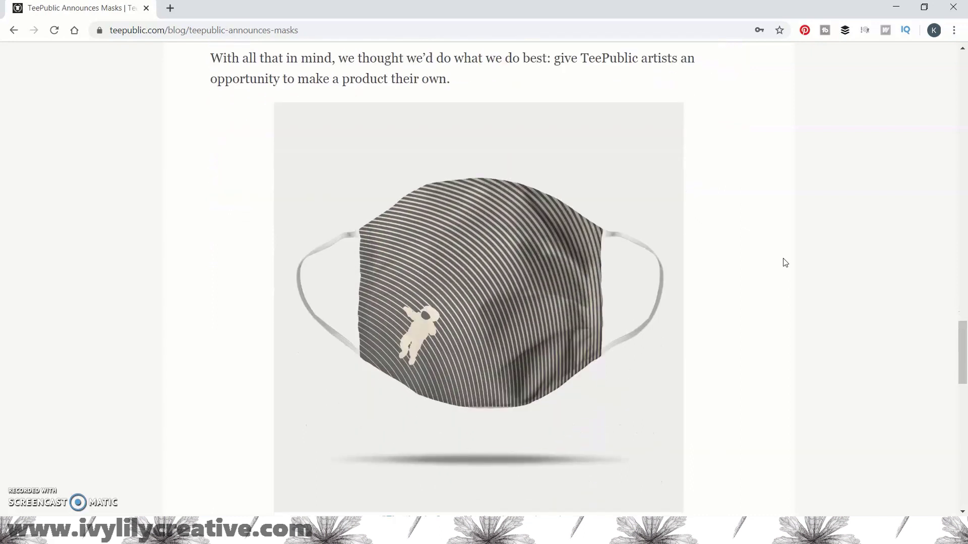
pyautogui.scroll(-2, 785, 262)
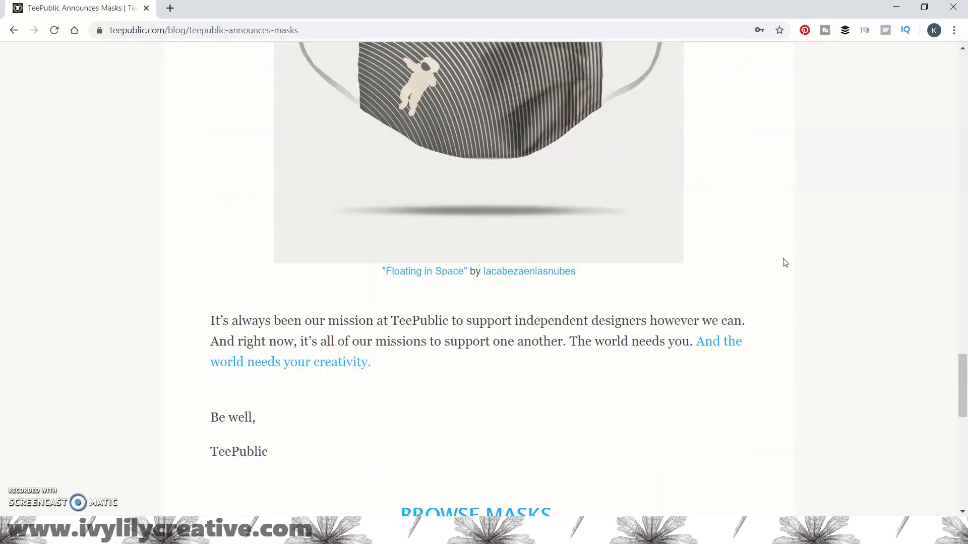
pyautogui.hotkey('ctrl', 'w')
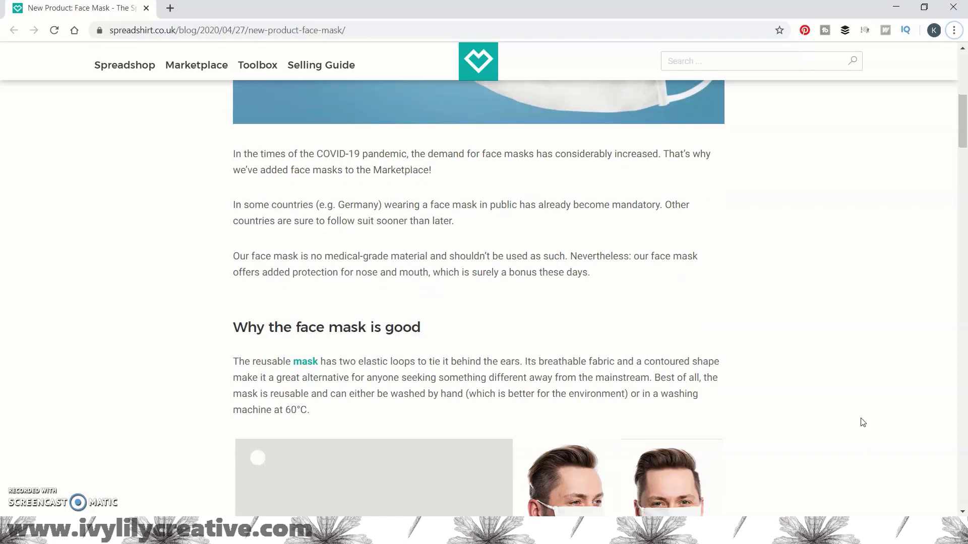
pyautogui.scroll(-1, 863, 423)
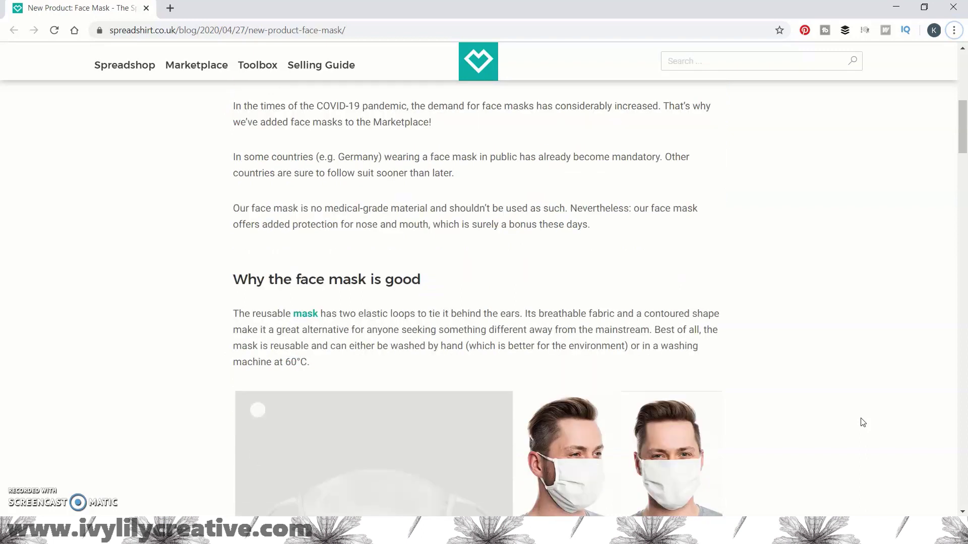
pyautogui.scroll(-1, 863, 423)
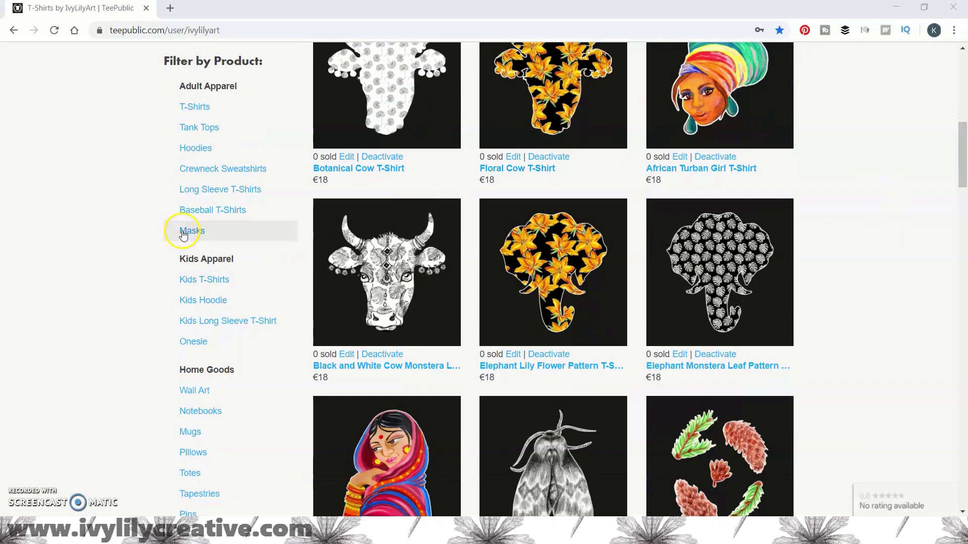
# Step: Show only the masks in the TeePublic store and open the Blue Floral Pressed Flower design for editing
pyautogui.click(192, 230)
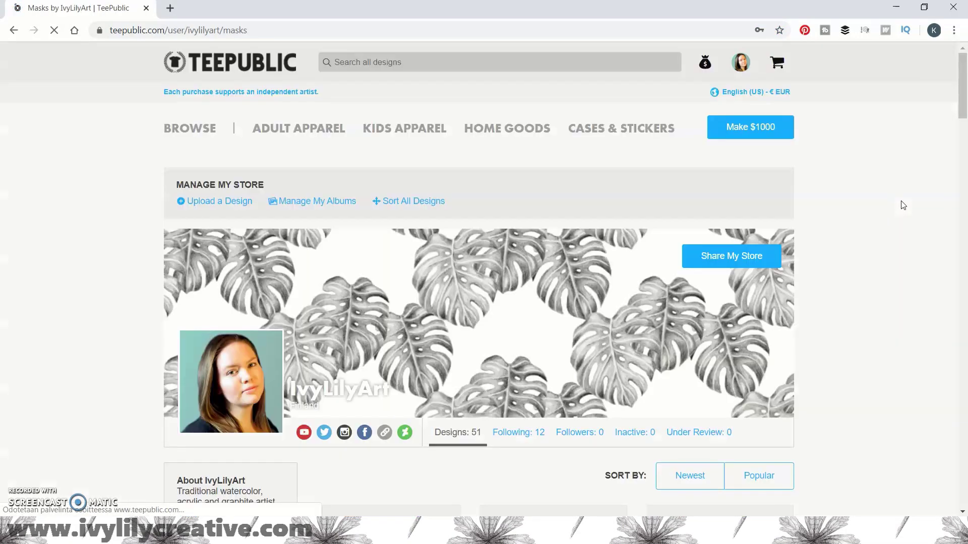
pyautogui.scroll(-1, 902, 206)
pyautogui.scroll(-4, 902, 205)
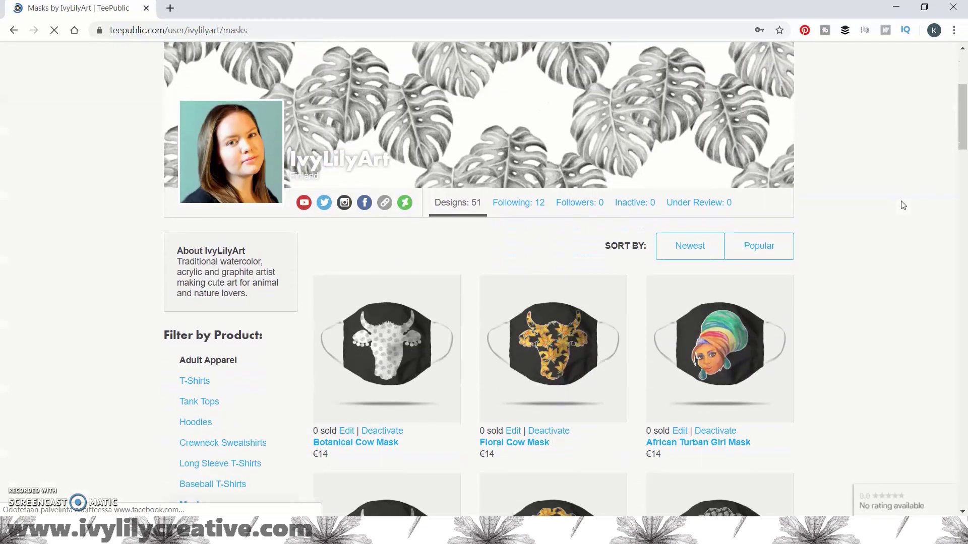
pyautogui.scroll(-4, 903, 205)
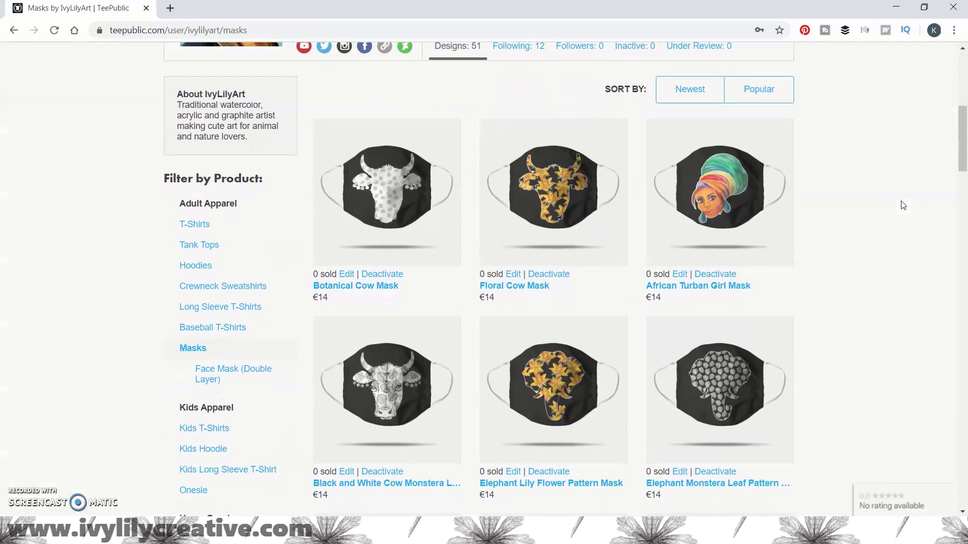
pyautogui.scroll(-1, 903, 206)
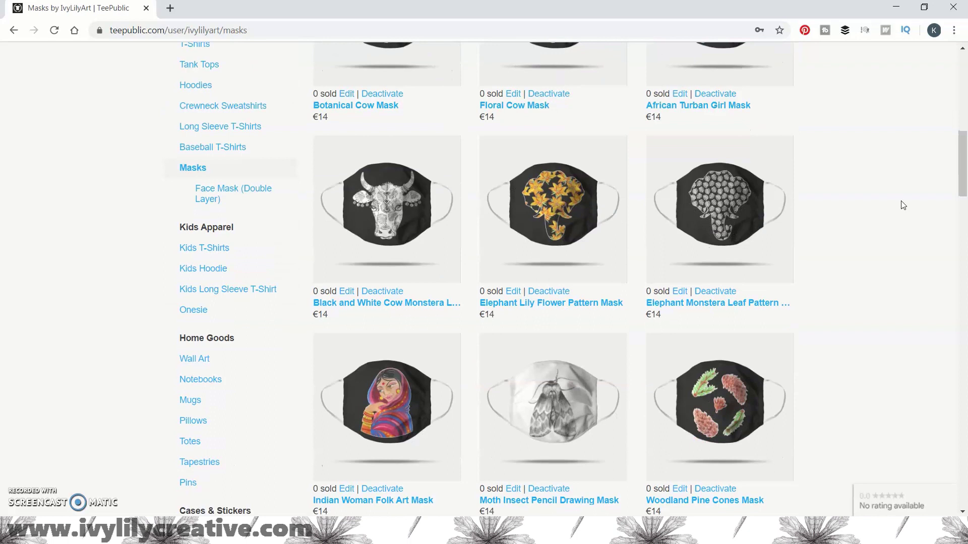
pyautogui.scroll(-5, 903, 205)
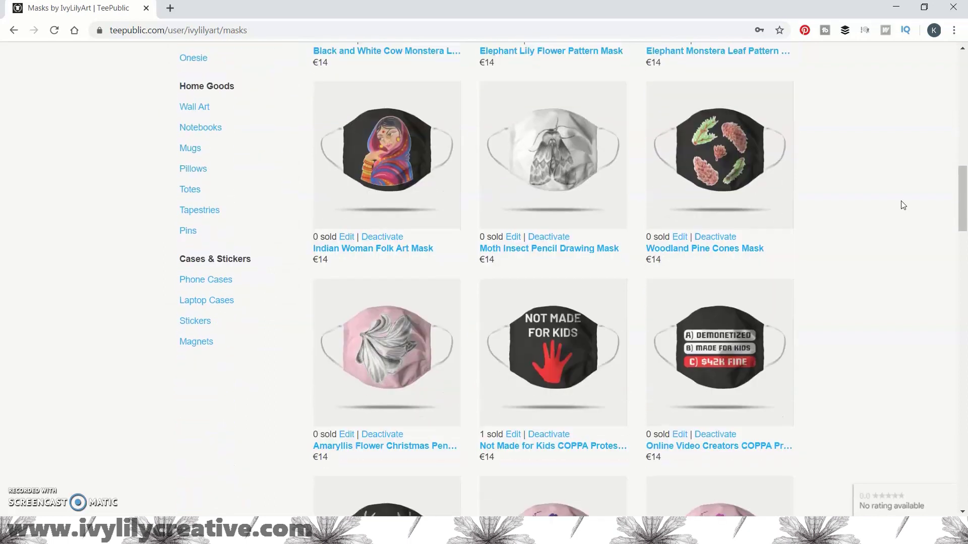
pyautogui.scroll(-6, 903, 205)
pyautogui.click(511, 261)
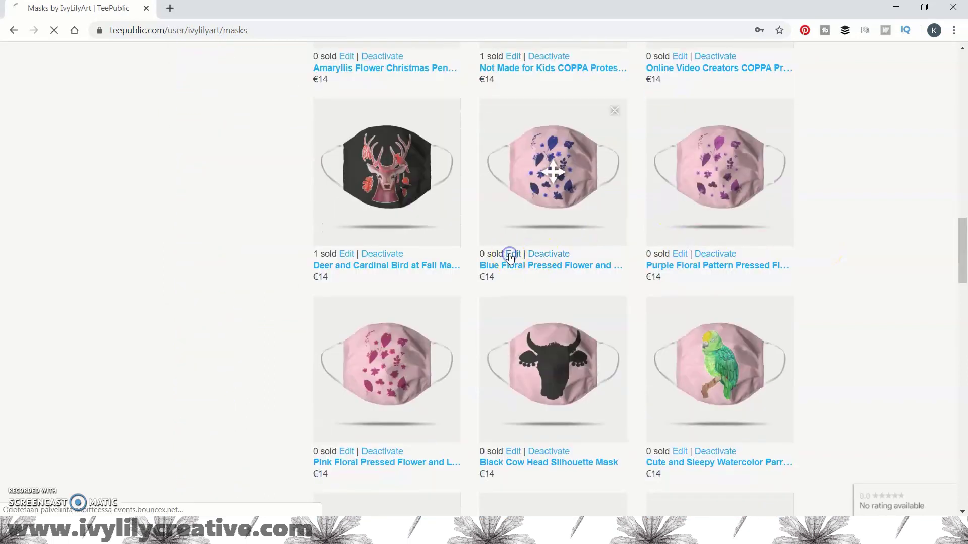
# Step: Scale the flower design on the TeePublic mask to 156% and reposition it so the pattern covers the whole mask
pyautogui.scroll(-3, 825, 287)
pyautogui.scroll(-15, 825, 288)
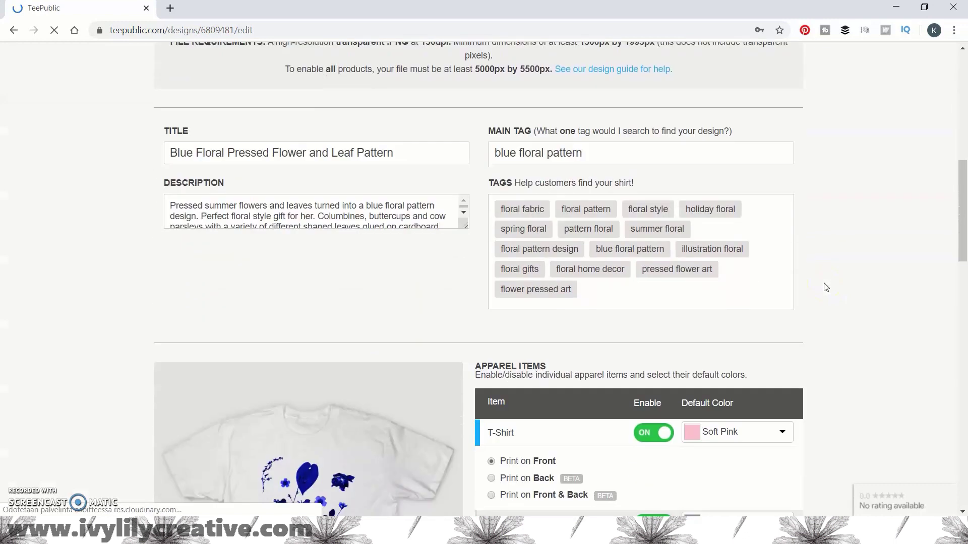
pyautogui.scroll(-4, 824, 285)
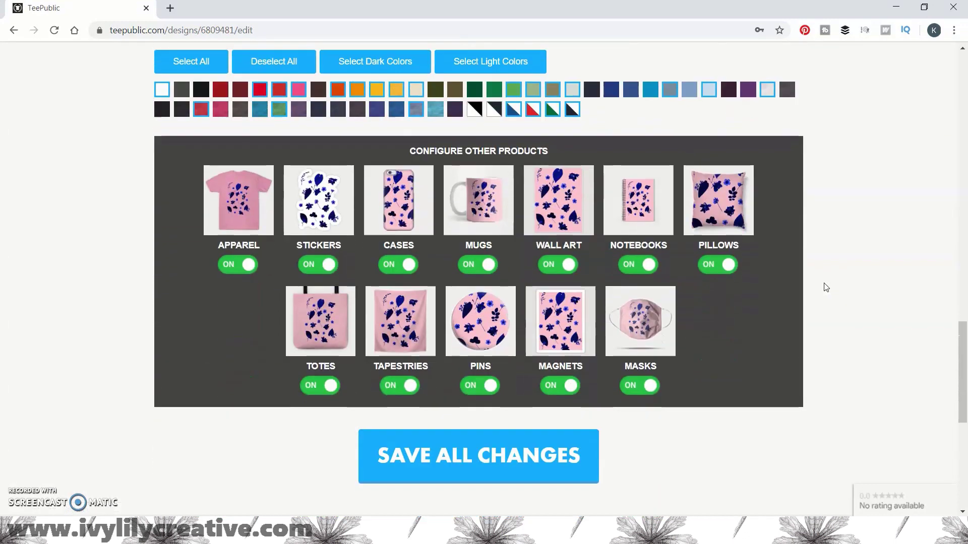
pyautogui.click(641, 364)
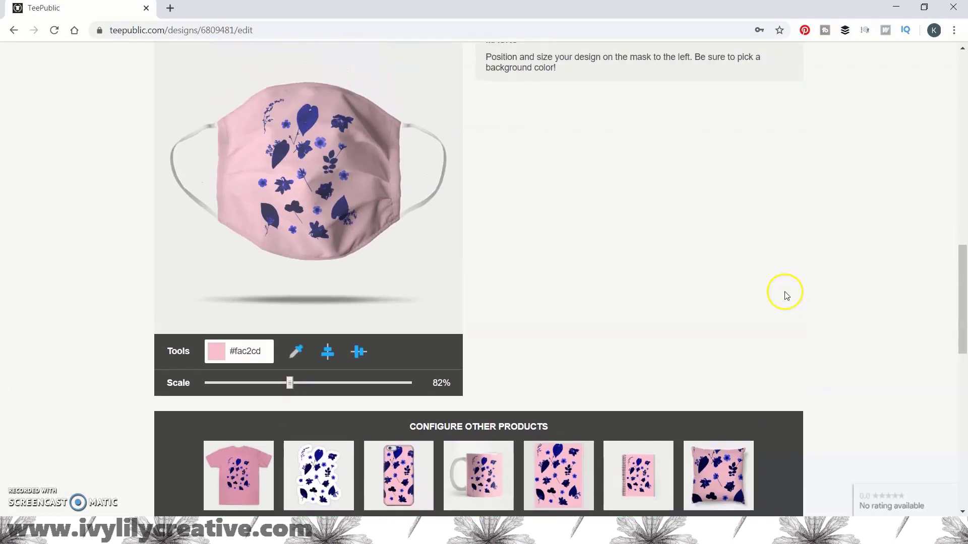
pyautogui.moveTo(291, 422); pyautogui.dragTo(366, 436)
pyautogui.moveTo(323, 243); pyautogui.dragTo(345, 267)
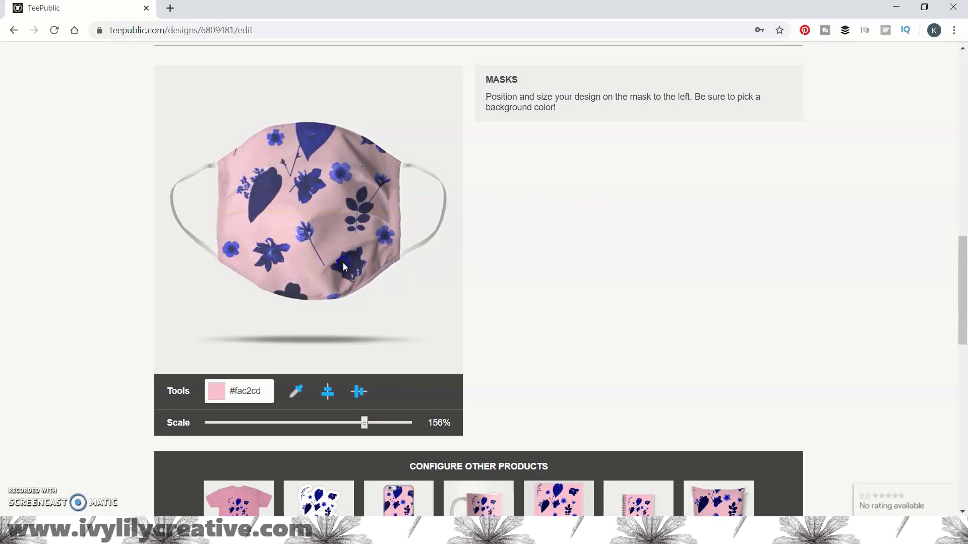
# Step: Center the flower design vertically and horizontally on the mask, and open and close the artwork color picker
pyautogui.click(328, 387)
pyautogui.click(356, 391)
pyautogui.click(296, 392)
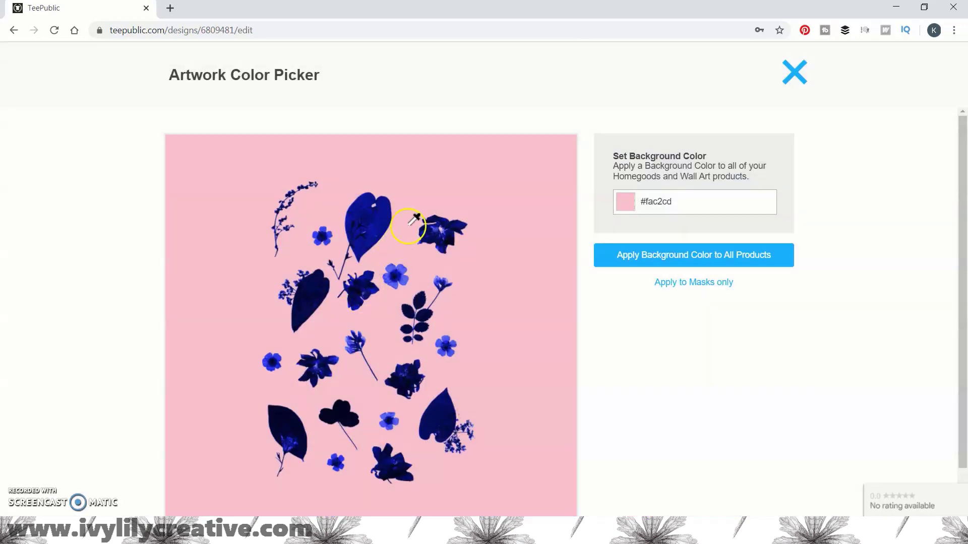
pyautogui.click(795, 72)
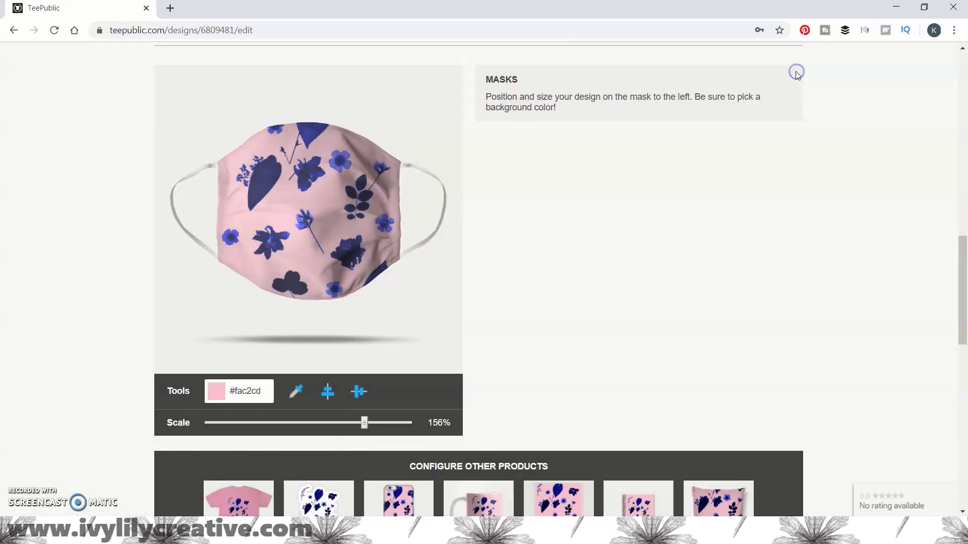
# Step: Save all changes to the design and view the product images on its mask listing
pyautogui.scroll(-9, 245, 385)
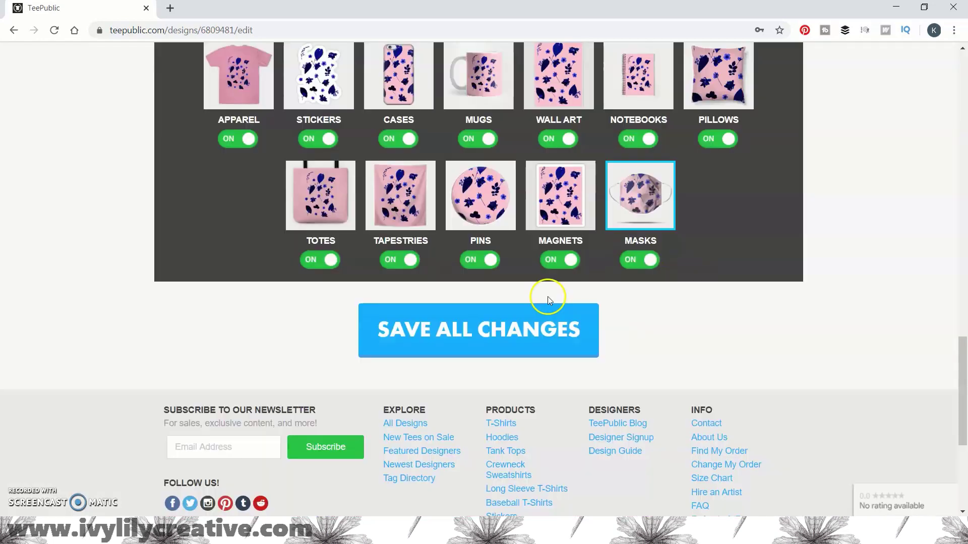
pyautogui.click(533, 309)
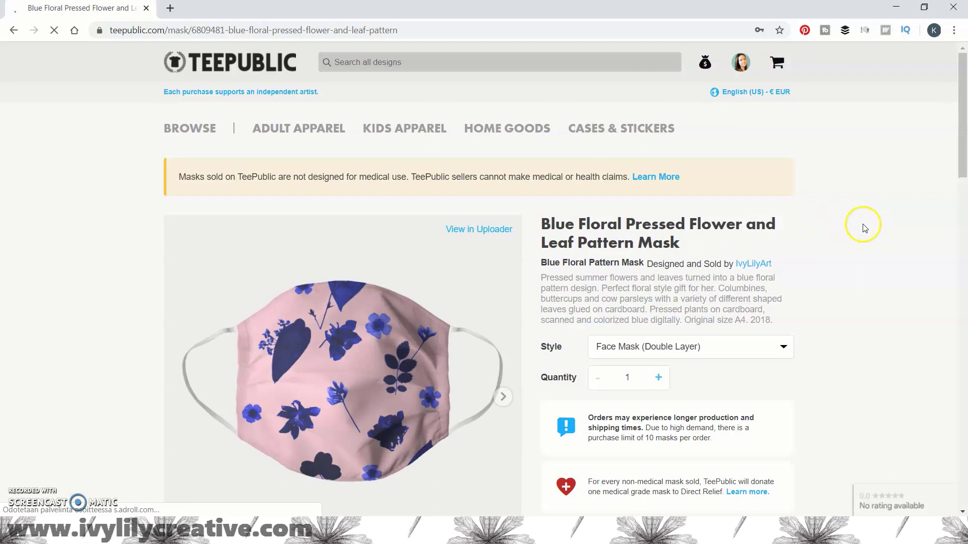
pyautogui.scroll(-3, 164, 303)
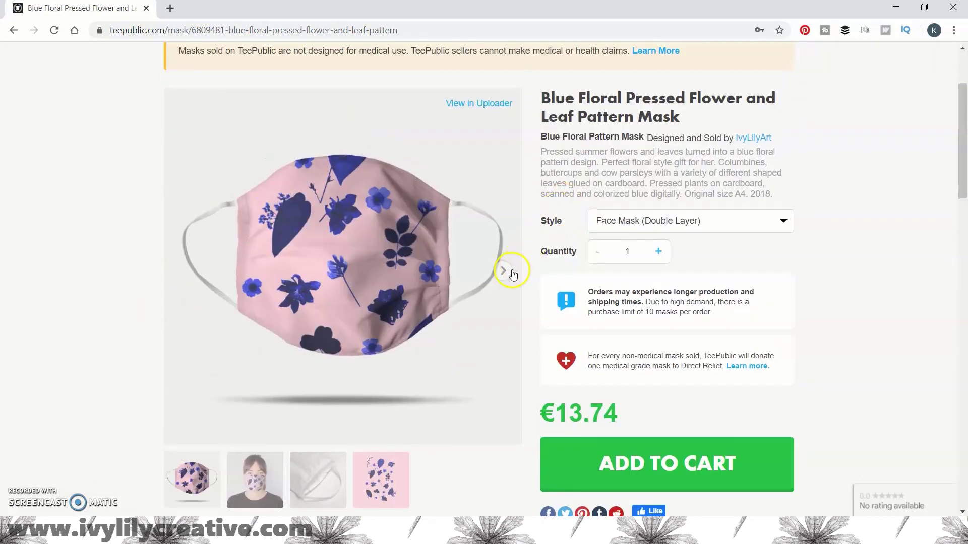
pyautogui.click(512, 274)
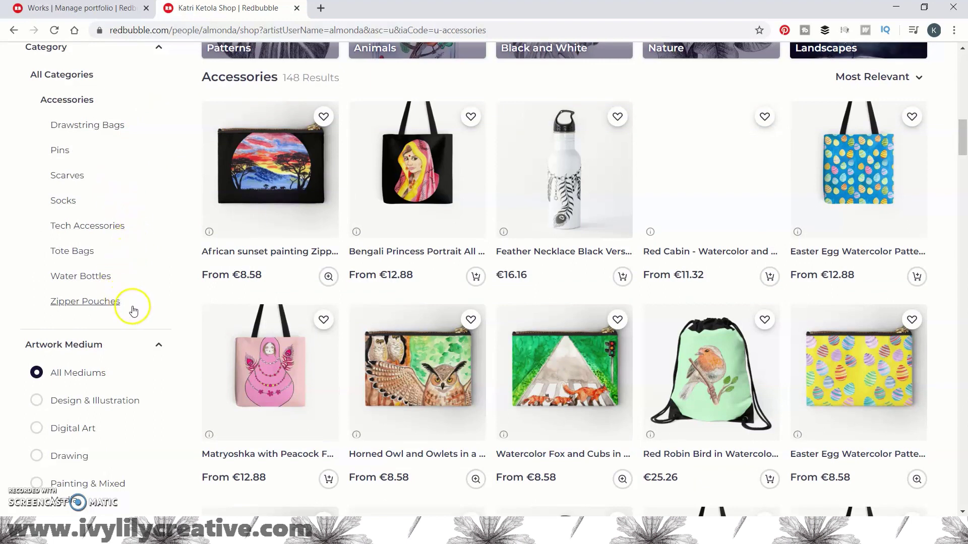
# Step: In the Redbubble portfolio, find the Cute Decorated Watercolor Elephant work and open it for editing
pyautogui.click(69, 151)
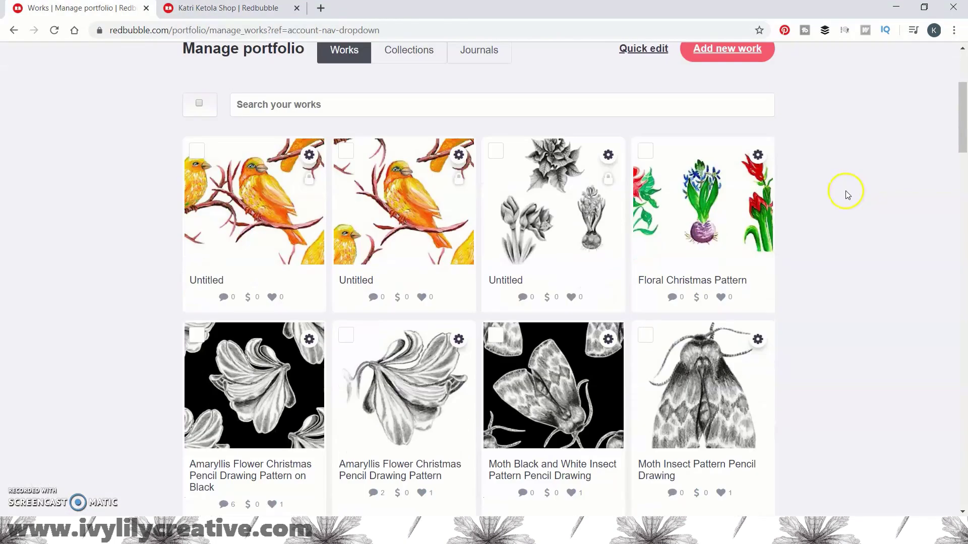
pyautogui.scroll(-2, 845, 195)
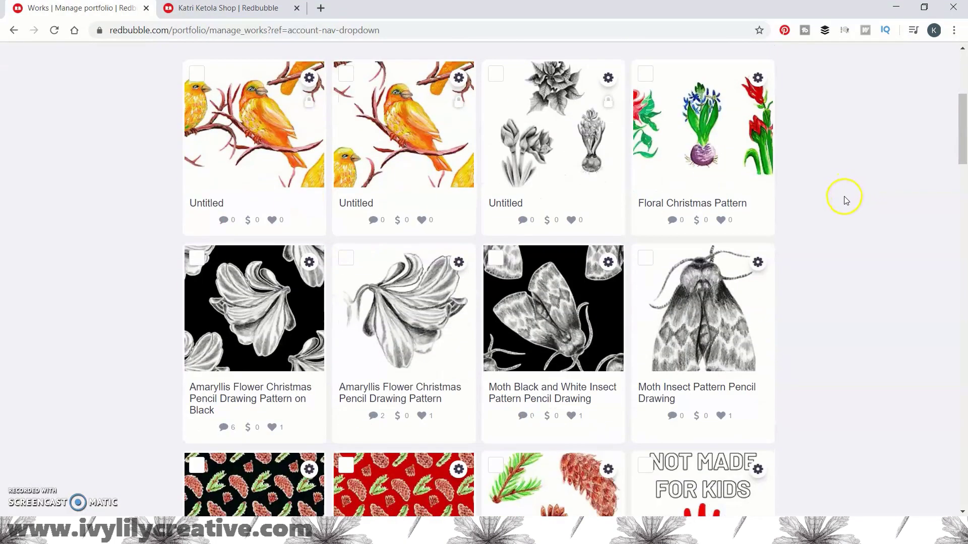
pyautogui.scroll(-11, 845, 199)
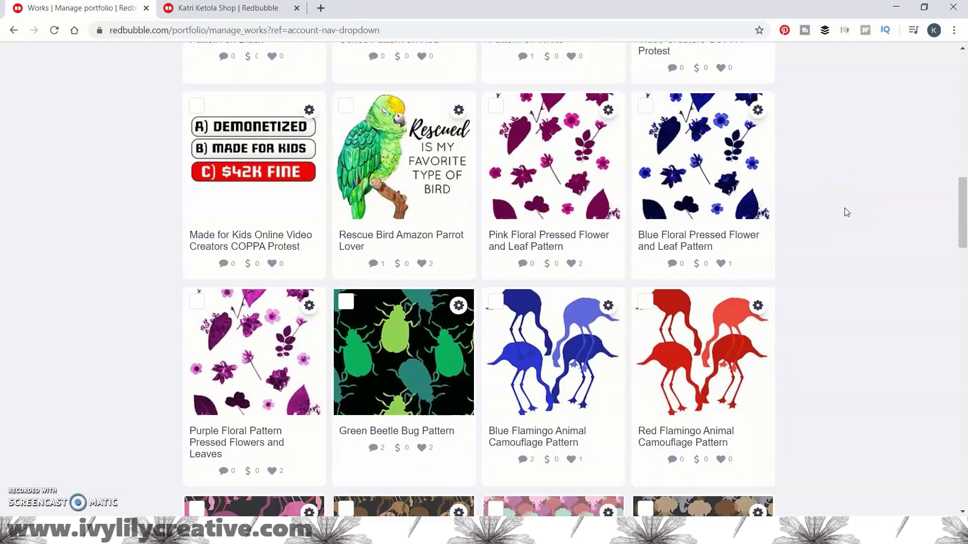
pyautogui.scroll(-11, 847, 212)
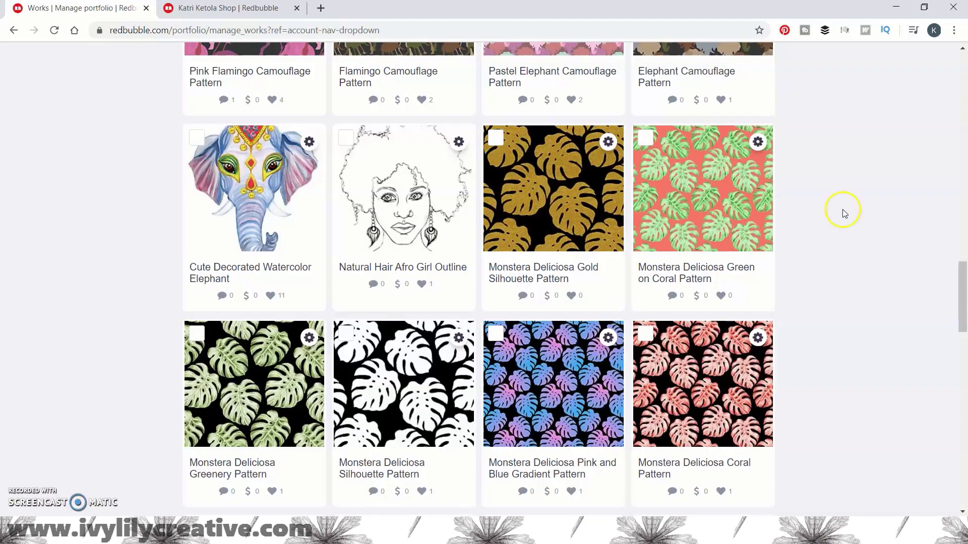
pyautogui.click(309, 142)
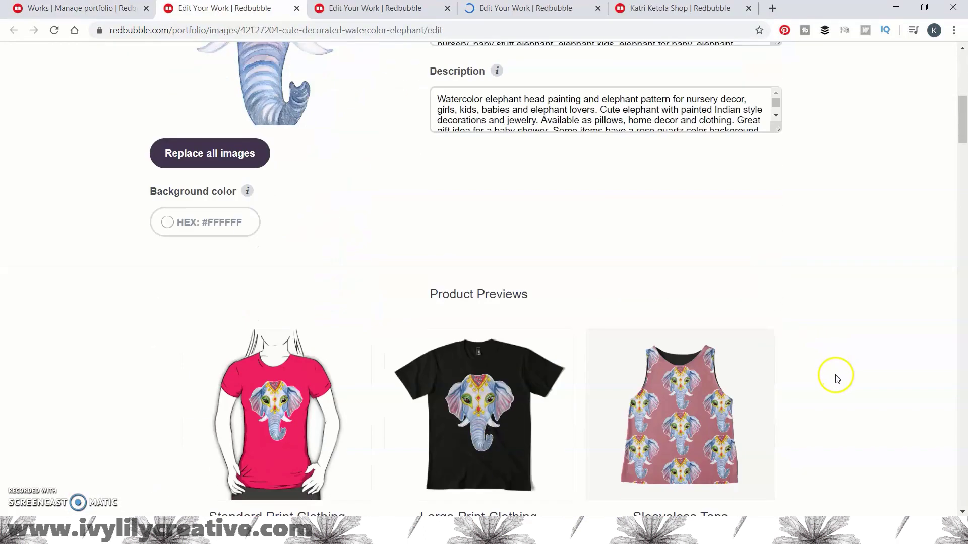
# Step: Enable the Mask and Pin Buttons products for the watercolor elephant work
pyautogui.scroll(-15, 835, 381)
pyautogui.scroll(-15, 834, 384)
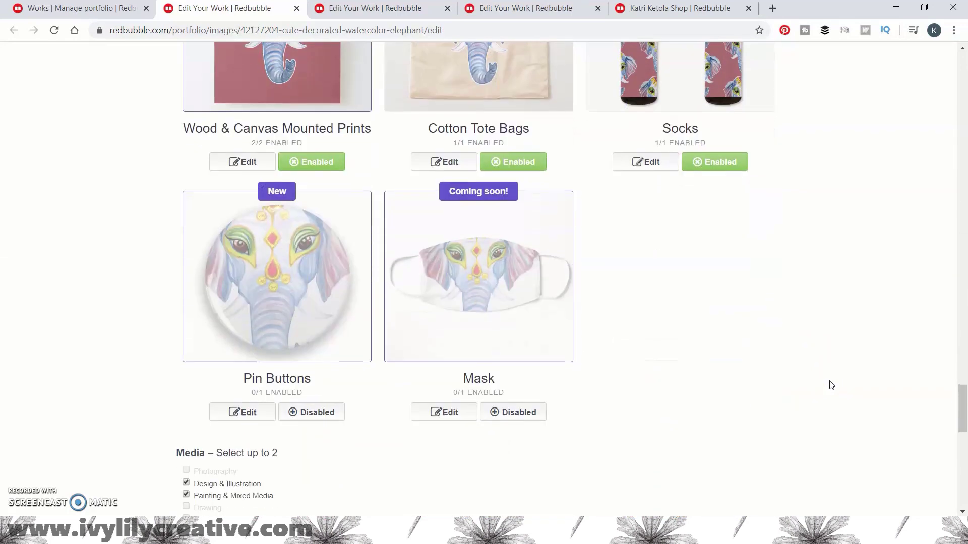
pyautogui.click(531, 415)
pyautogui.click(317, 412)
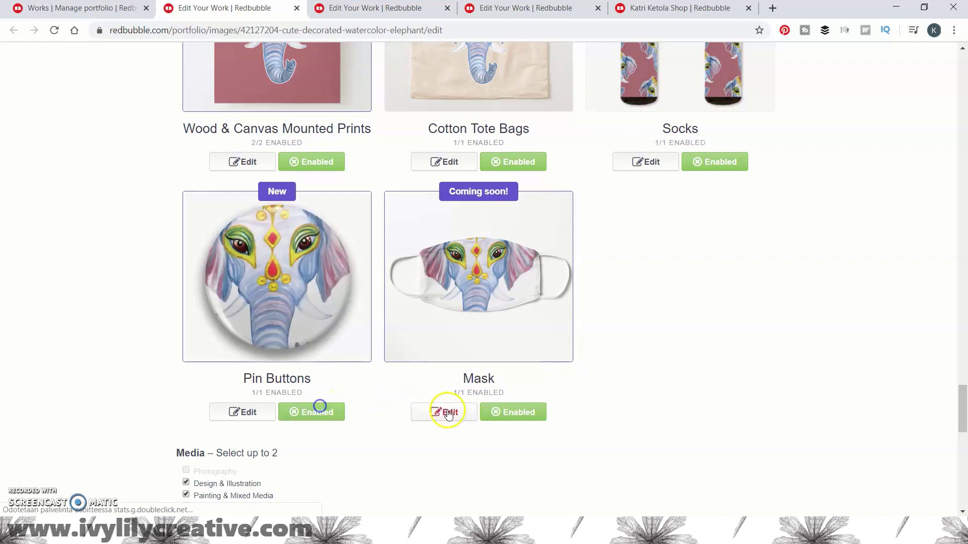
# Step: Open the elephant's mask design and set its background to black
pyautogui.click(444, 412)
pyautogui.scroll(-4, 698, 409)
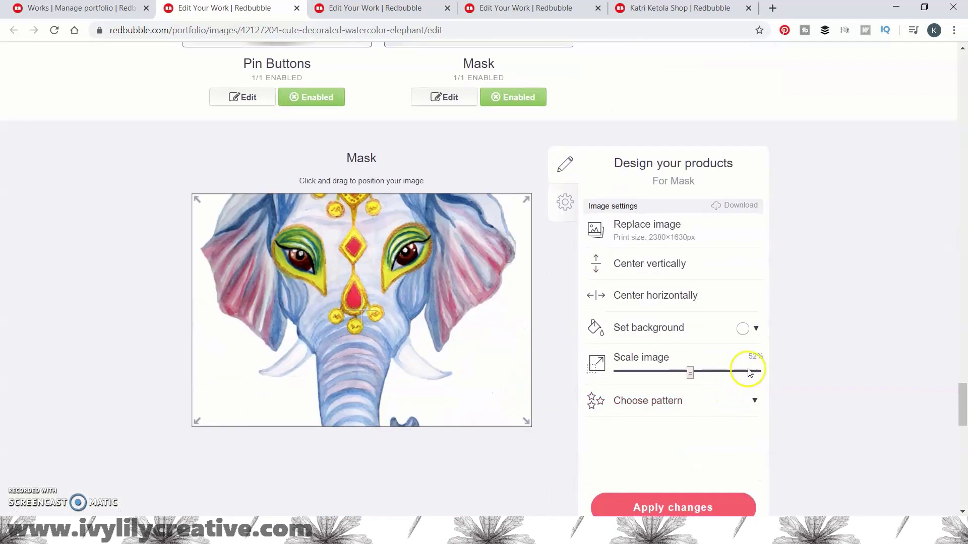
pyautogui.click(750, 333)
pyautogui.moveTo(754, 389); pyautogui.dragTo(709, 449)
pyautogui.click(841, 268)
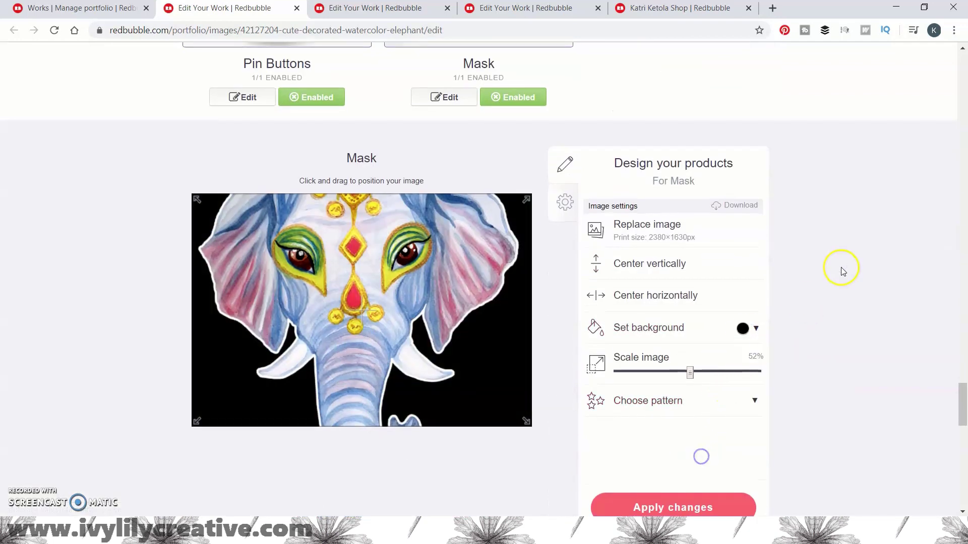
# Step: Scale the elephant image down until the whole head fits on the mask preview, and apply the changes
pyautogui.scroll(1, 658, 335)
pyautogui.scroll(4, 658, 336)
pyautogui.scroll(-3, 670, 320)
pyautogui.moveTo(682, 438); pyautogui.dragTo(661, 440)
pyautogui.scroll(4, 698, 411)
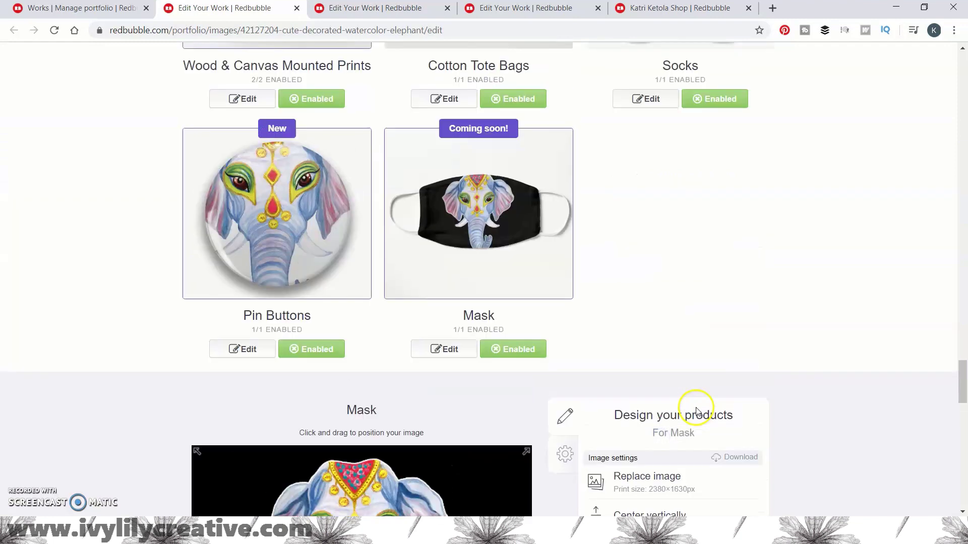
pyautogui.scroll(-4, 696, 403)
pyautogui.moveTo(662, 437); pyautogui.dragTo(652, 439)
pyautogui.scroll(3, 678, 423)
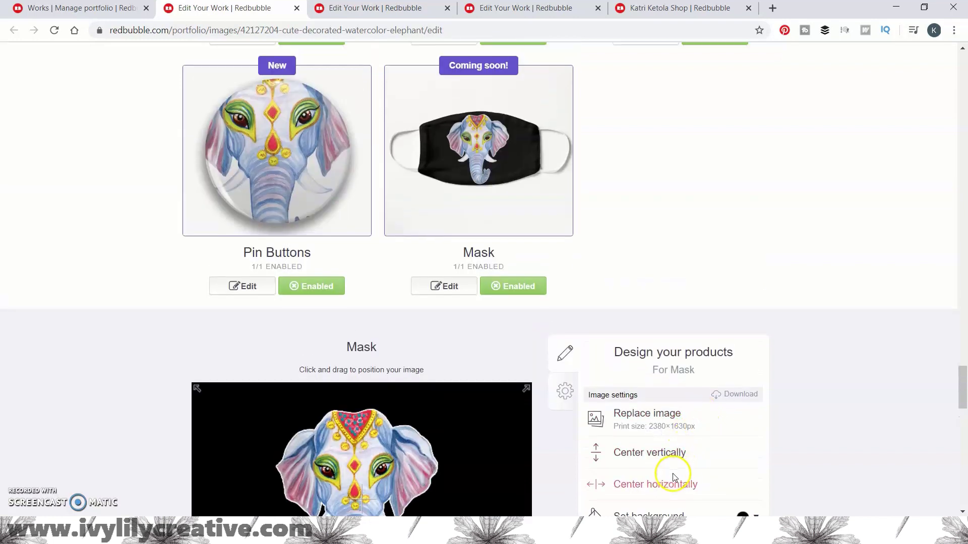
pyautogui.scroll(-4, 676, 484)
pyautogui.click(682, 507)
pyautogui.scroll(4, 776, 318)
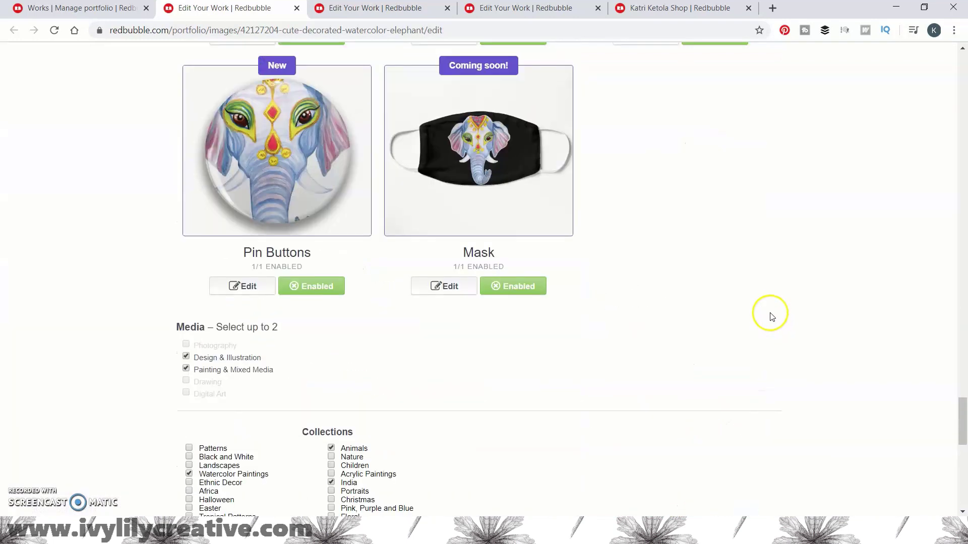
# Step: On the Pin Buttons design, scale the elephant to 11%, center it both ways and set the background to black
pyautogui.click(256, 287)
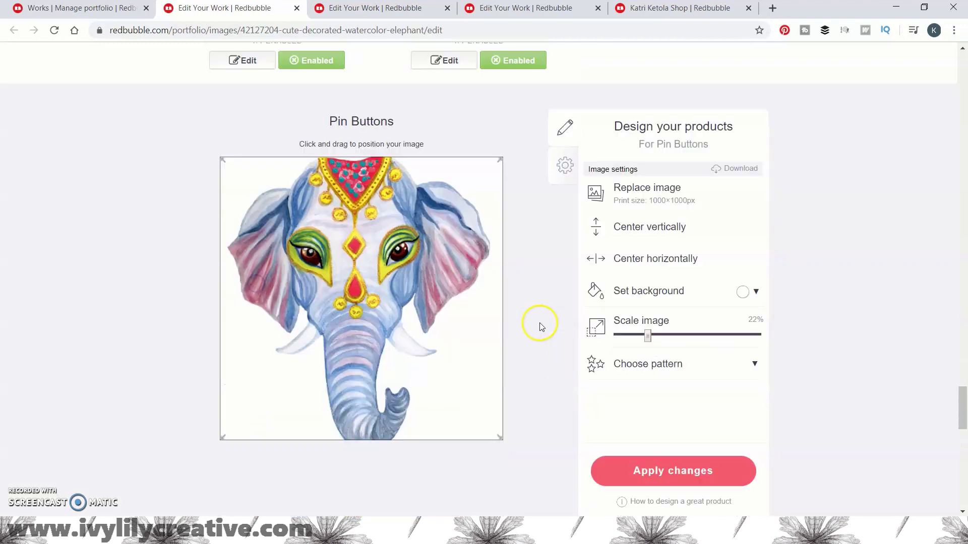
pyautogui.moveTo(648, 313); pyautogui.dragTo(640, 312)
pyautogui.click(636, 245)
pyautogui.click(614, 207)
pyautogui.click(756, 265)
pyautogui.click(747, 354)
pyautogui.moveTo(747, 355); pyautogui.dragTo(709, 384)
pyautogui.click(661, 446)
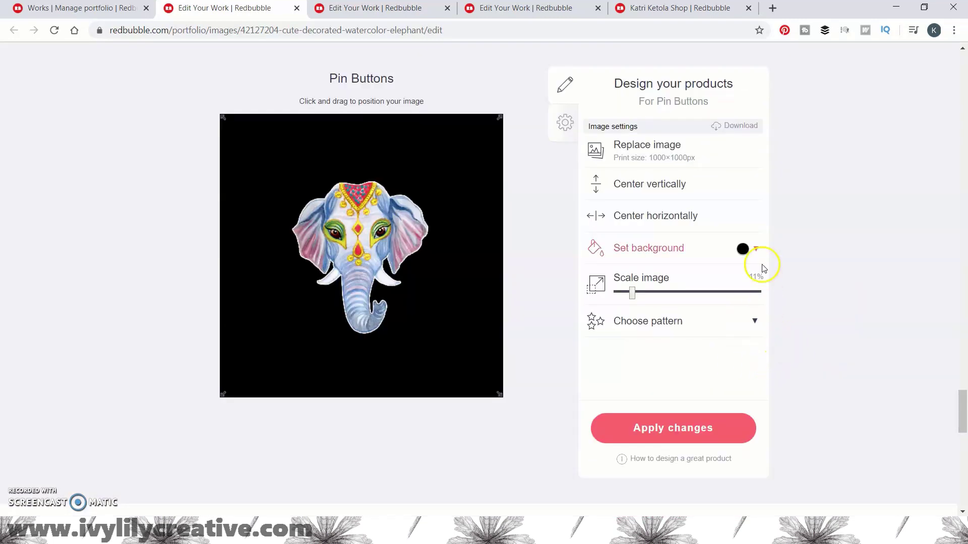
# Step: Change the Pin Buttons background to dusty rose and apply the changes
pyautogui.click(756, 256)
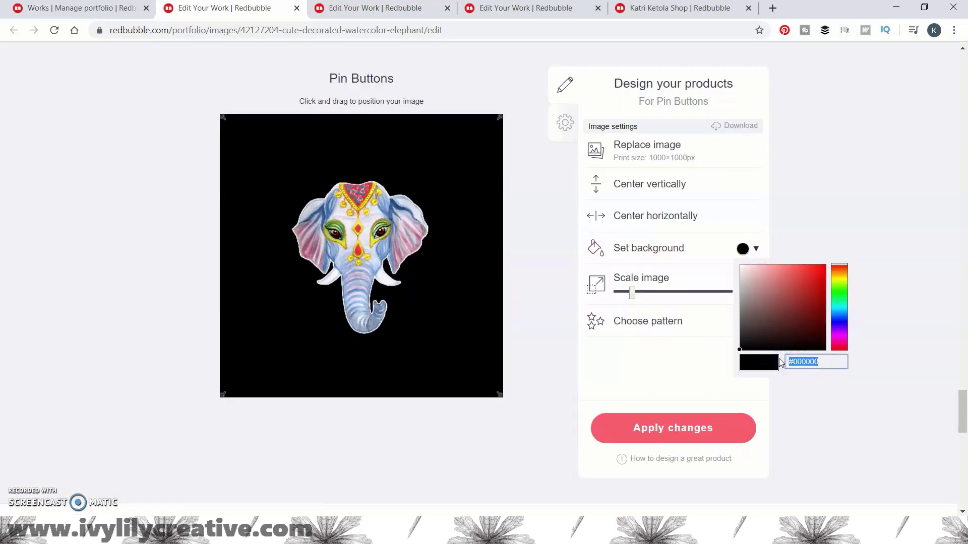
pyautogui.click(707, 426)
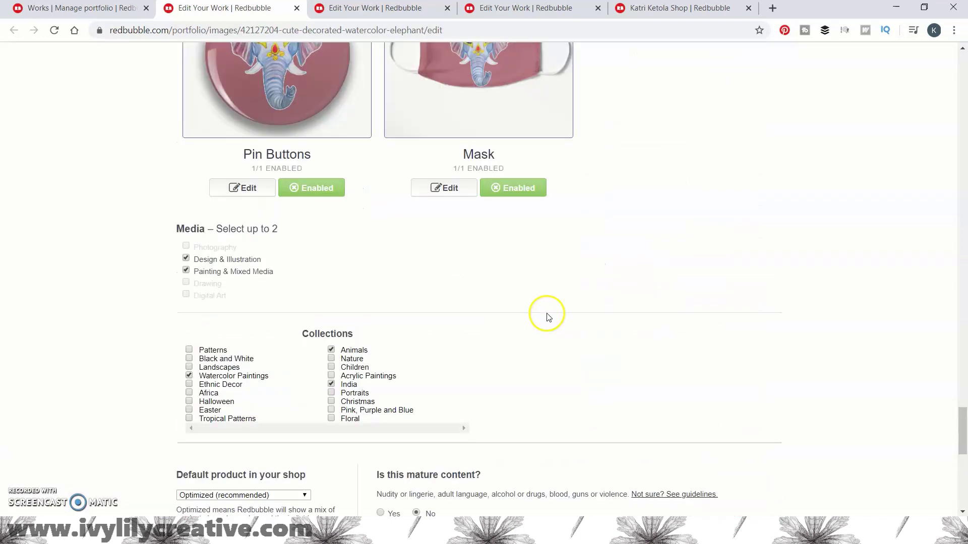
pyautogui.click(254, 406)
pyautogui.scroll(-5, 593, 346)
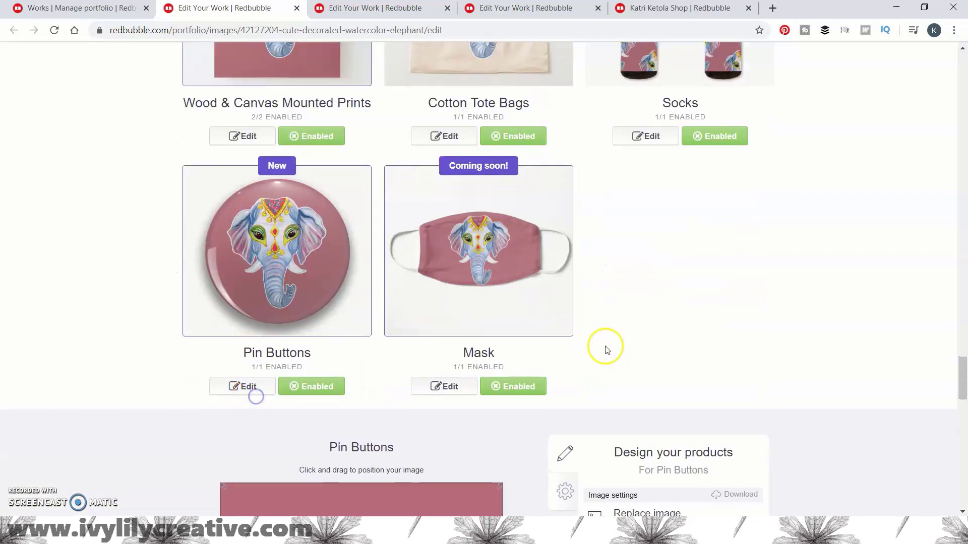
pyautogui.click(675, 319)
pyautogui.scroll(-4, 756, 373)
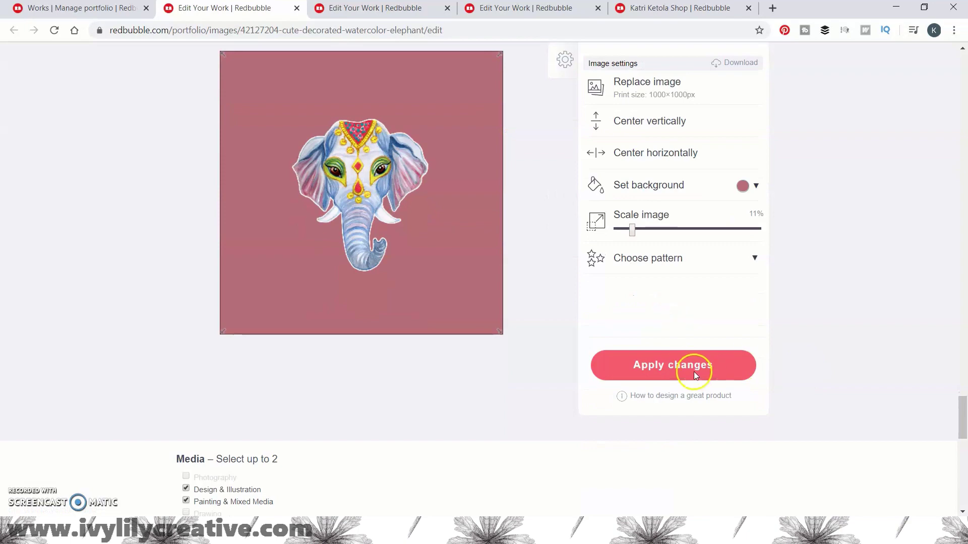
pyautogui.click(672, 365)
# Step: Confirm the right to sell the artwork and save the elephant work
pyautogui.scroll(4, 806, 305)
pyautogui.scroll(-7, 808, 307)
pyautogui.scroll(-3, 809, 307)
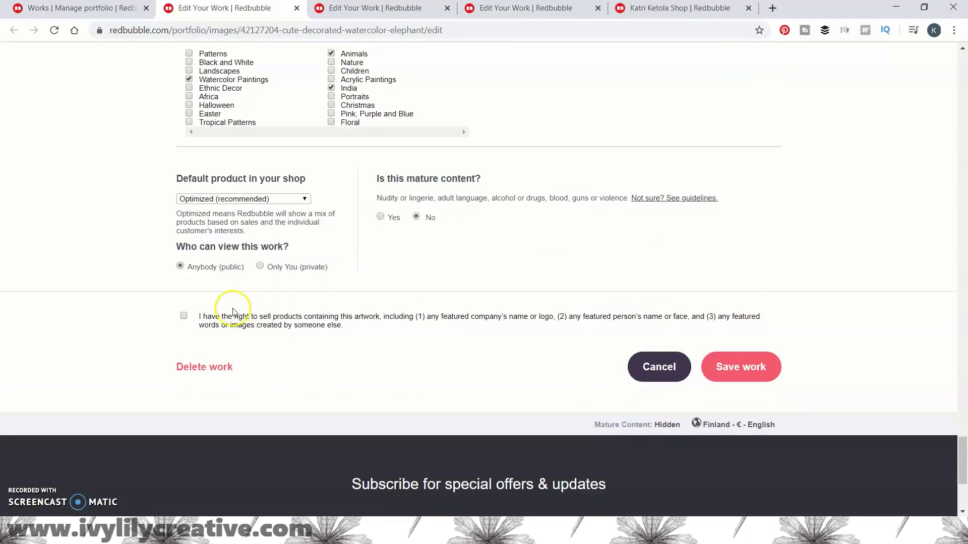
pyautogui.click(776, 359)
# Step: Switch to the Monstera Deliciosa Greenery Pattern work and enable its Mask and Pin Buttons products
pyautogui.hotkey('ctrl', 'Tab')
pyautogui.scroll(-10, 762, 254)
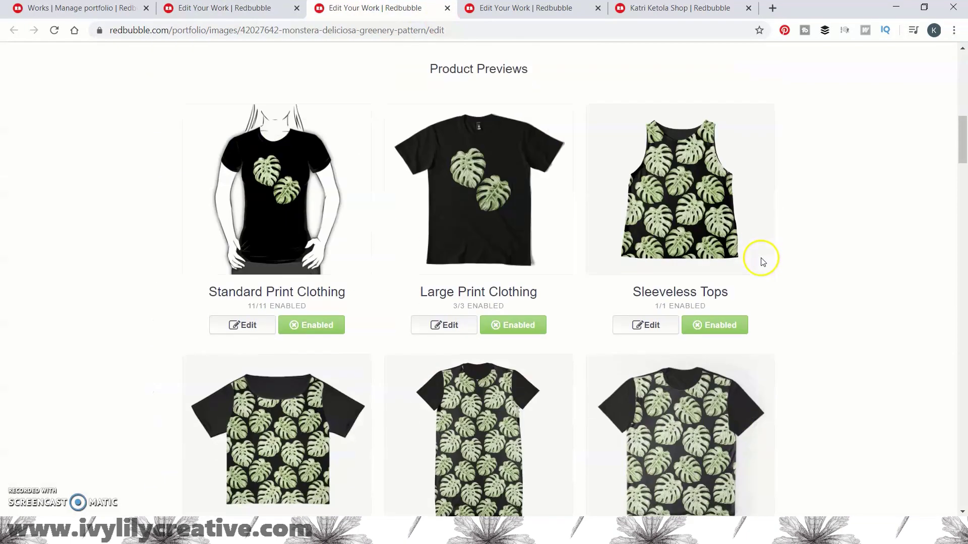
pyautogui.scroll(-20, 761, 264)
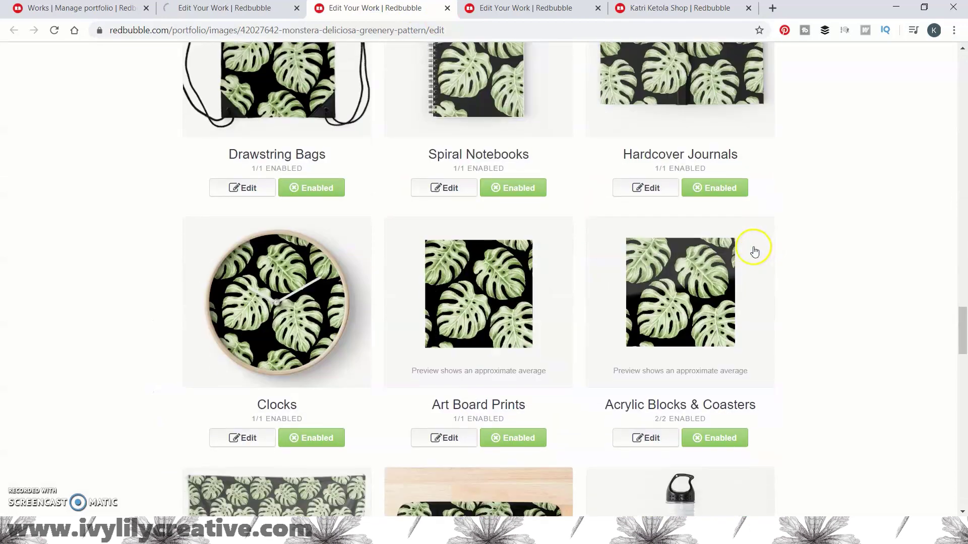
pyautogui.scroll(-5, 753, 252)
pyautogui.scroll(1, 751, 250)
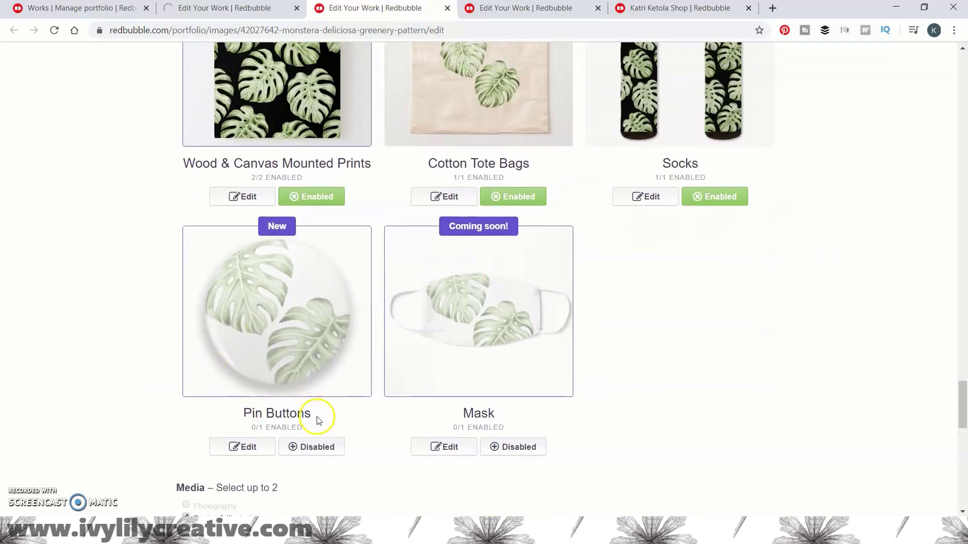
pyautogui.click(529, 452)
pyautogui.click(325, 446)
# Step: Open the monstera mask design and replace its image with the file "monstera deliciosa2 greenery"
pyautogui.scroll(-2, 389, 345)
pyautogui.click(464, 326)
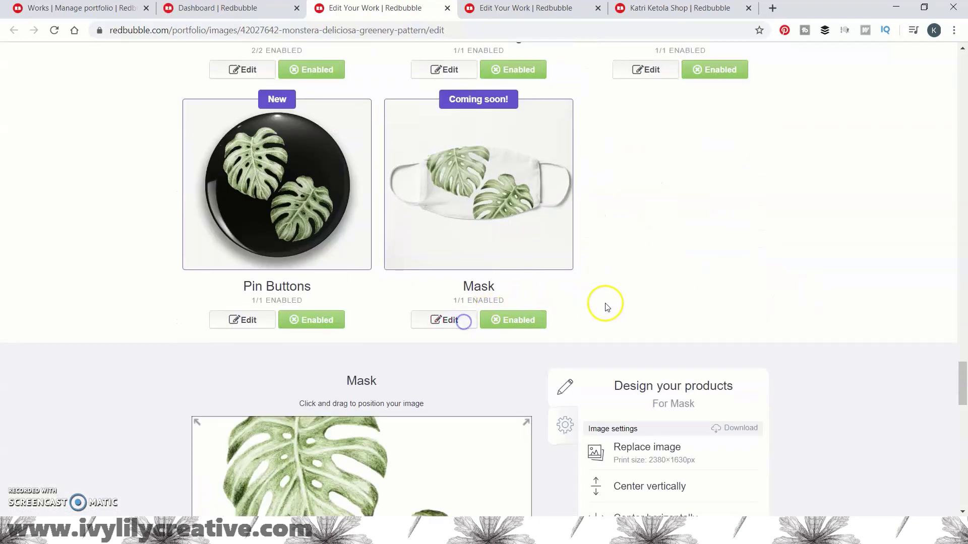
pyautogui.click(662, 201)
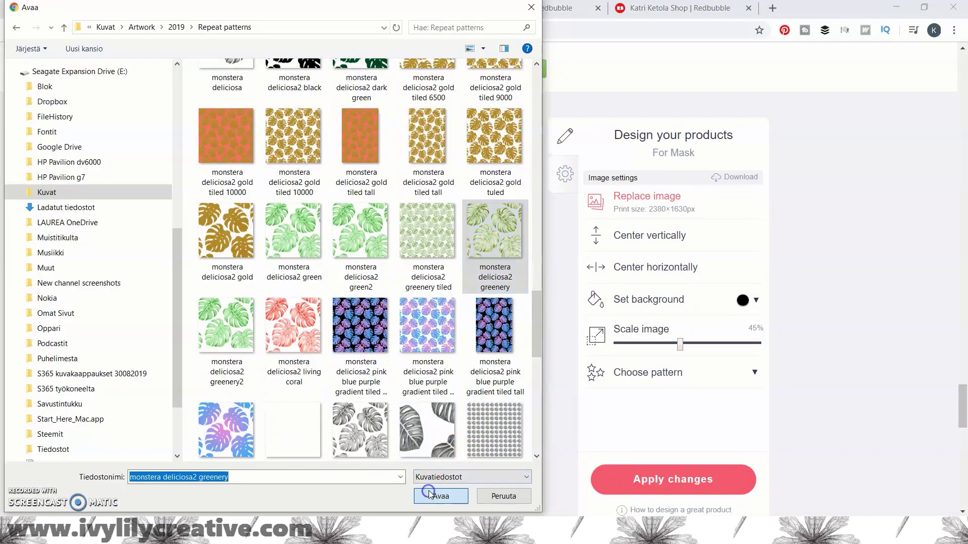
pyautogui.click(433, 491)
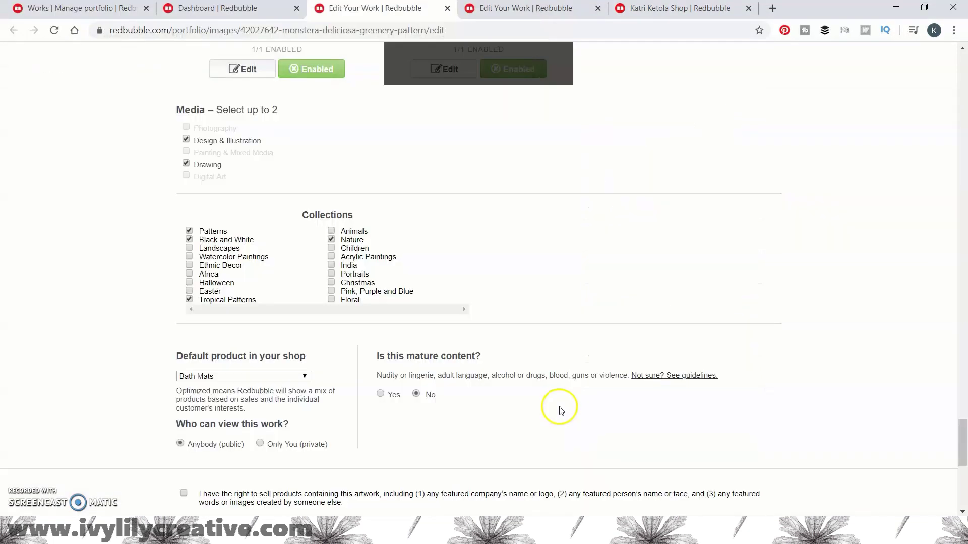
# Step: Scale the monstera mask image to 44% and arrange it in a regular grid pattern
pyautogui.scroll(5, 504, 398)
pyautogui.click(435, 384)
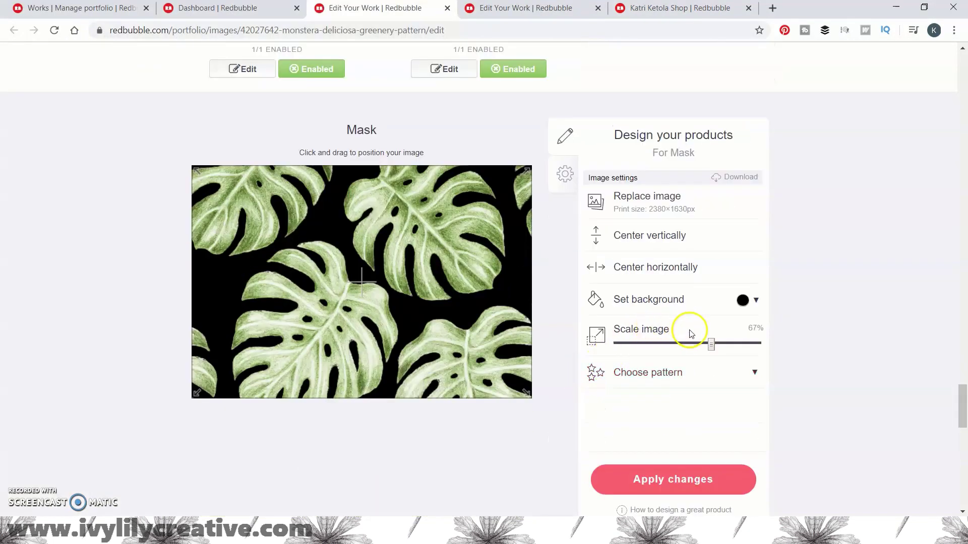
pyautogui.moveTo(693, 342); pyautogui.dragTo(679, 343)
pyautogui.click(673, 375)
pyautogui.click(739, 422)
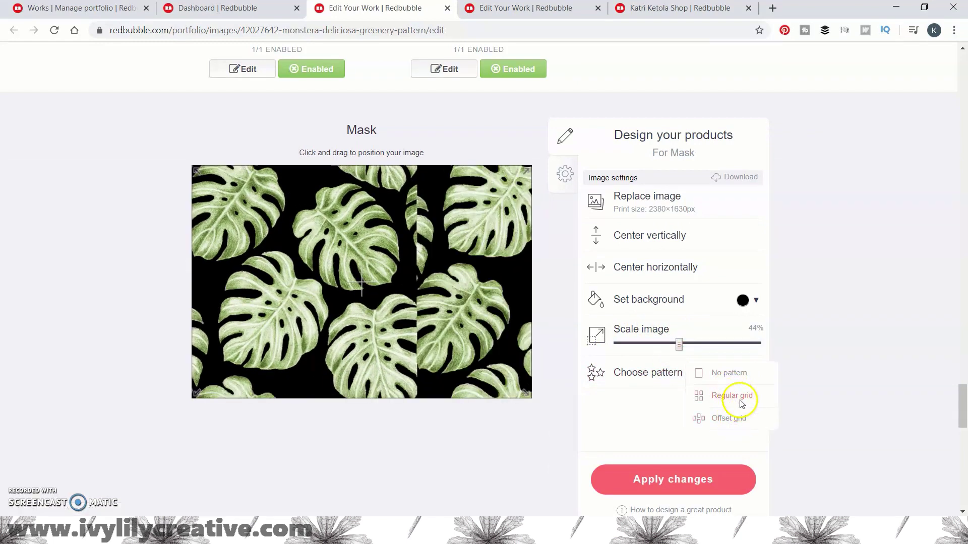
pyautogui.click(742, 398)
# Step: Reduce the monstera mask image scale to 29% and apply the changes
pyautogui.moveTo(680, 344); pyautogui.dragTo(659, 342)
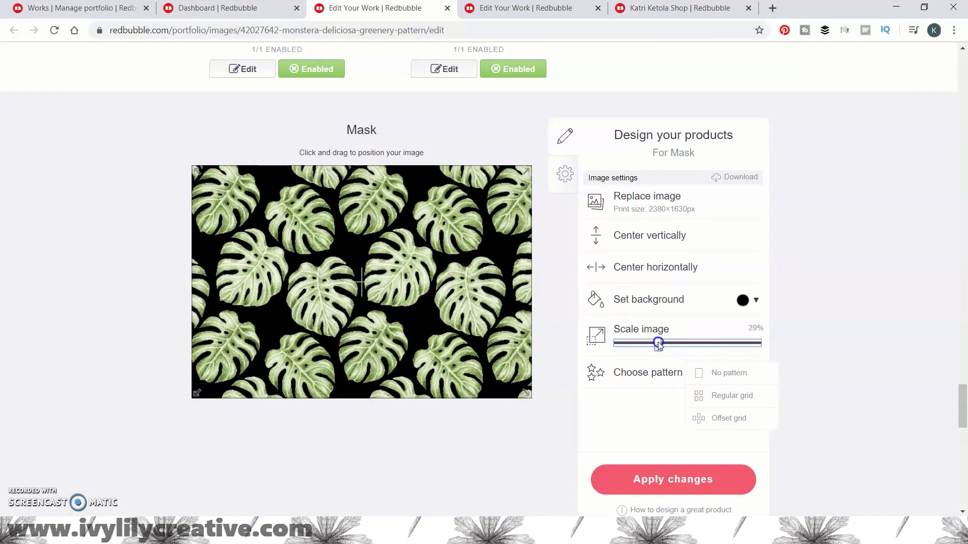
pyautogui.scroll(6, 757, 363)
pyautogui.scroll(-10, 760, 369)
pyautogui.click(734, 480)
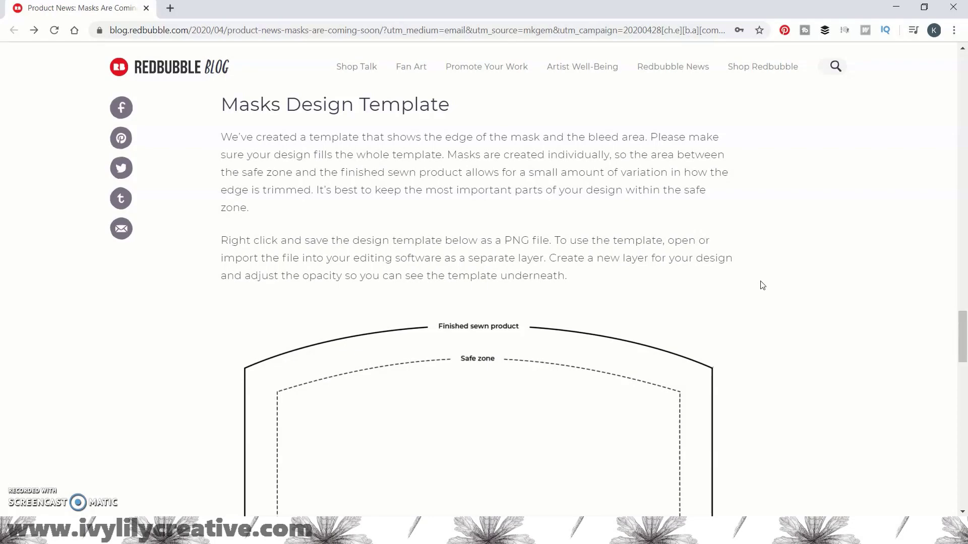
# Step: Find the Masks Design Template on the Redbubble blog and save the template image to the computer
pyautogui.scroll(-1, 762, 286)
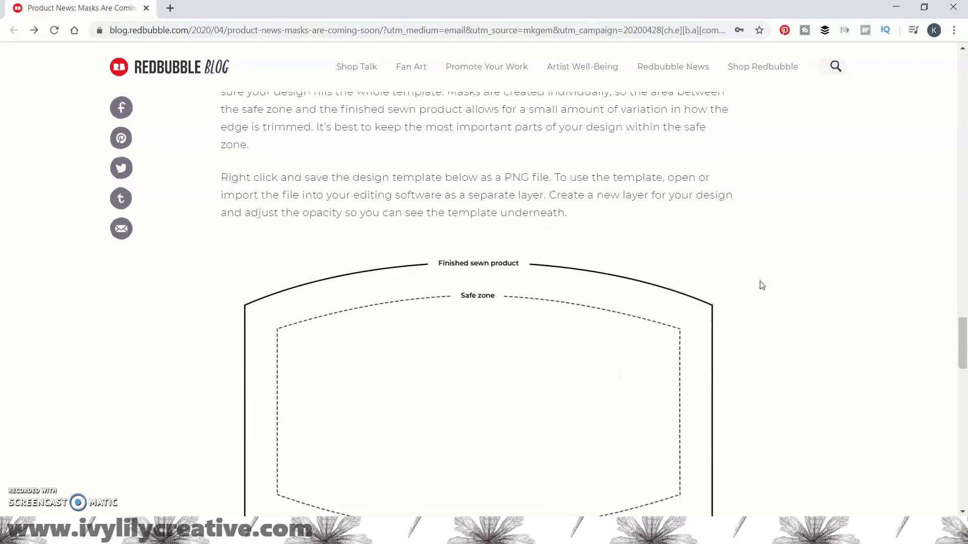
pyautogui.scroll(-1, 762, 286)
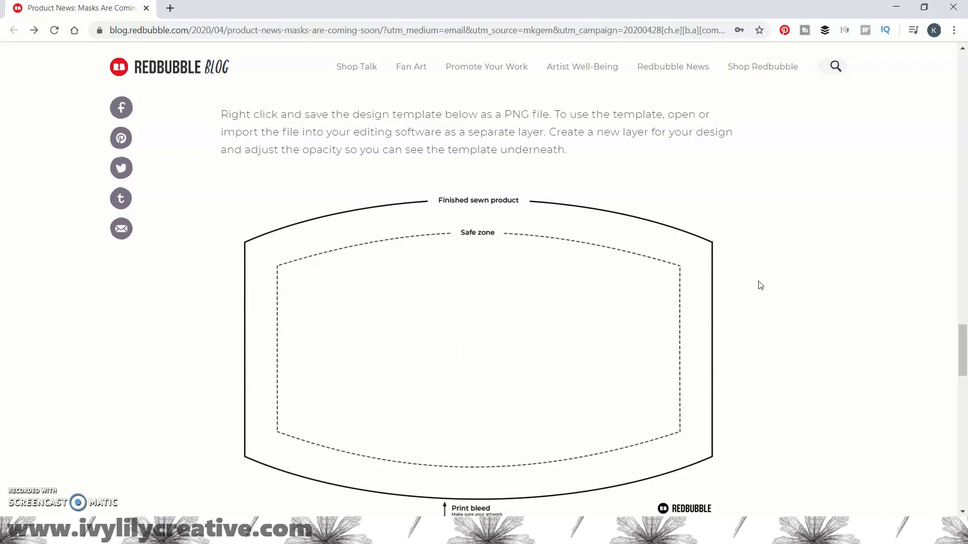
pyautogui.scroll(-1, 760, 286)
pyautogui.rightClick(663, 244)
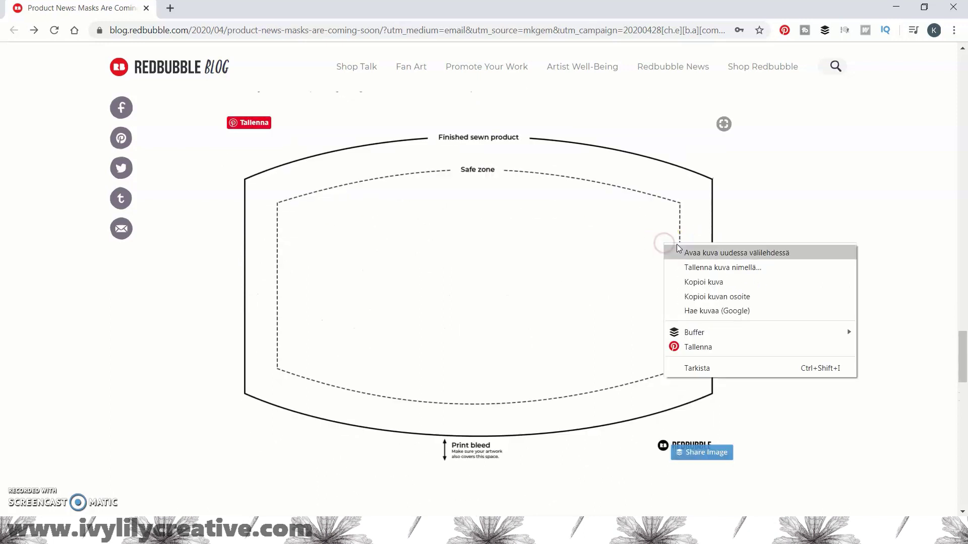
pyautogui.click(737, 267)
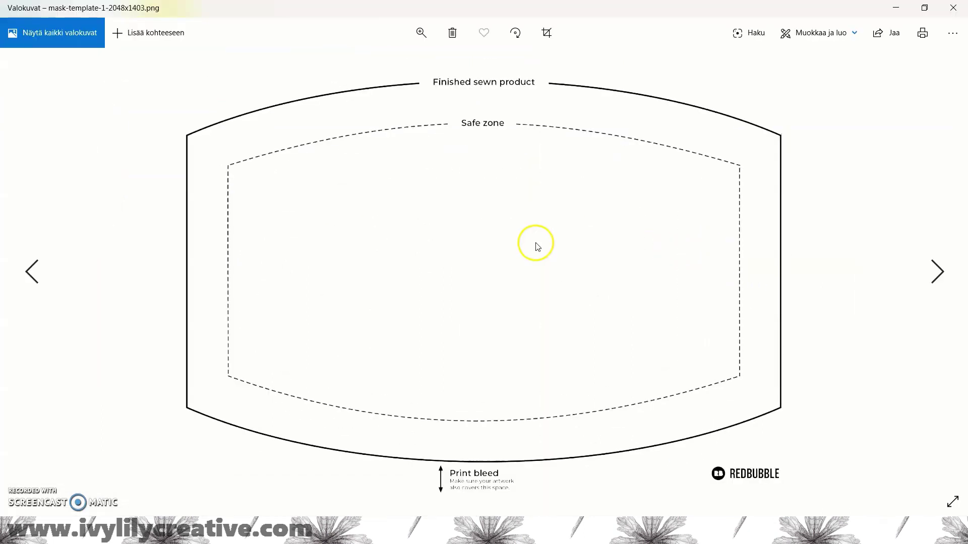
# Step: Open the saved template mask-template-1-2048x1403.png in GNU Image Manipulation Program
pyautogui.rightClick(535, 247)
pyautogui.click(620, 253)
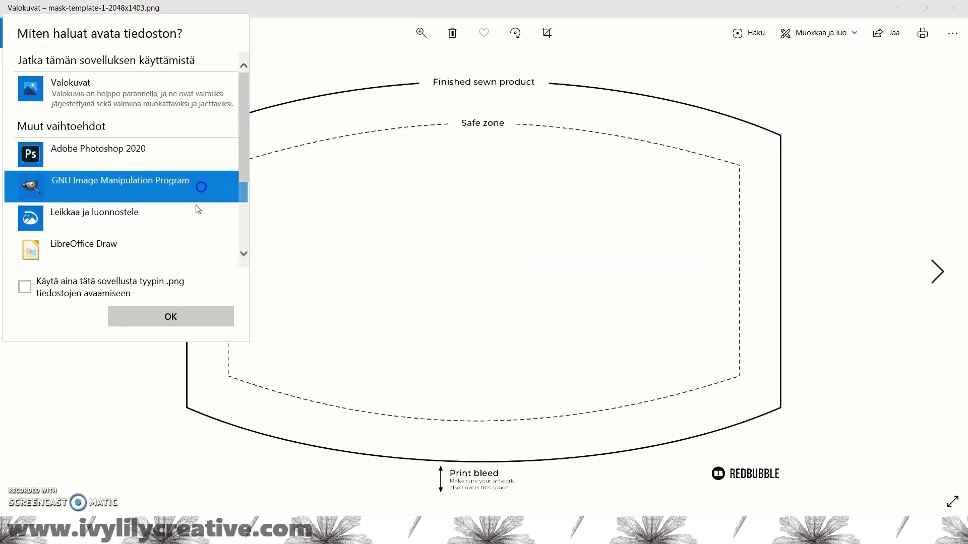
pyautogui.click(185, 313)
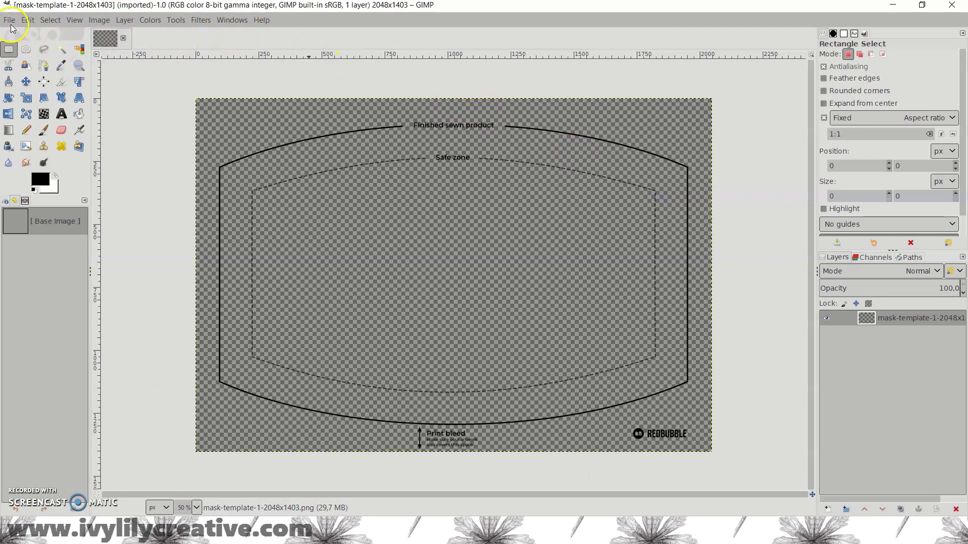
# Step: Add the painting evening-landscape-acrylics.png as a new layer in the template image
pyautogui.click(10, 21)
pyautogui.click(28, 71)
pyautogui.click(696, 351)
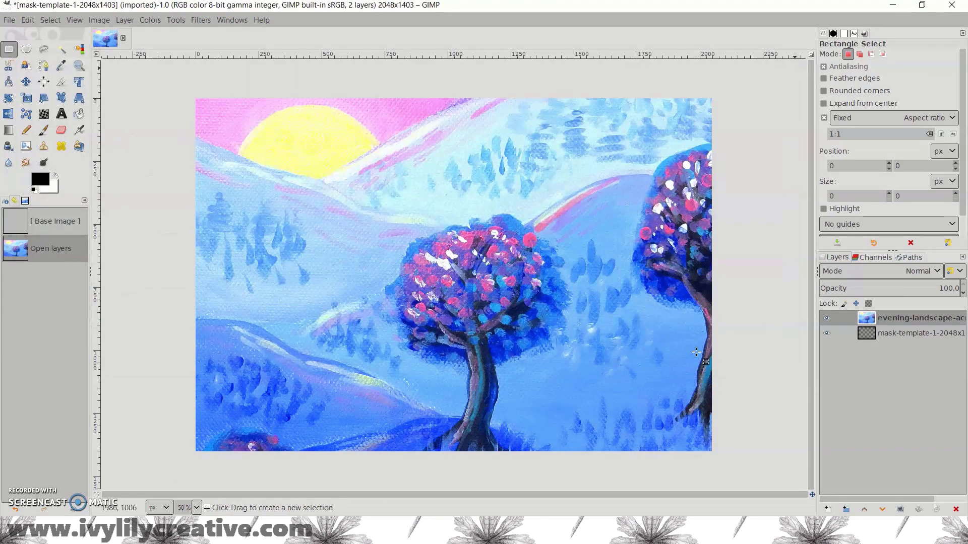
# Step: Scale the evening landscape layer to 2100 px wide, keeping its proportions
pyautogui.rightClick(878, 329)
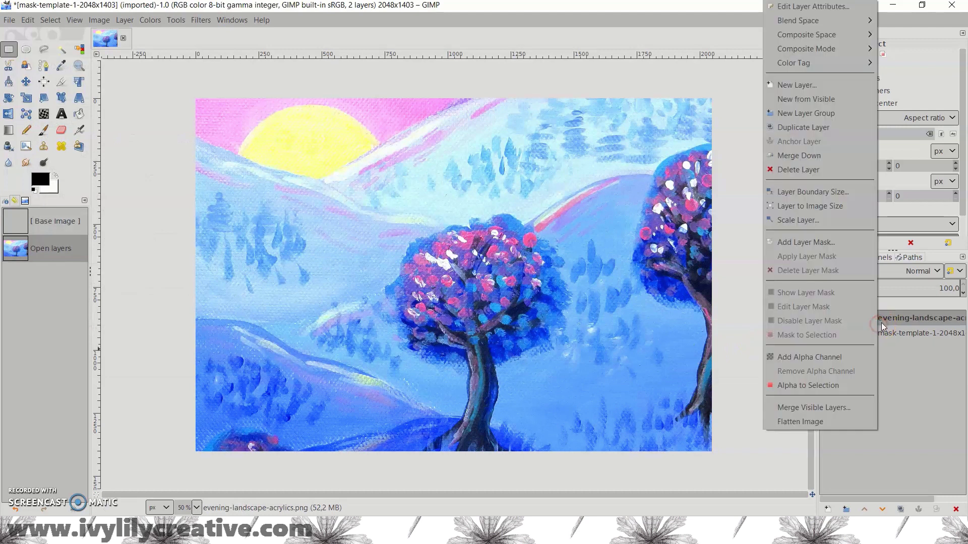
pyautogui.click(826, 222)
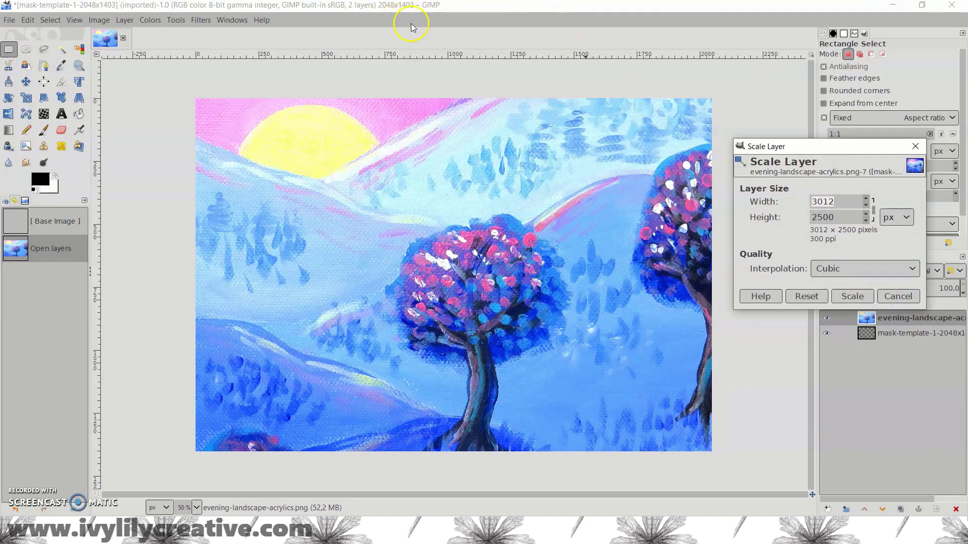
pyautogui.doubleClick(832, 202)
pyautogui.write('2100')
pyautogui.press('Tab')
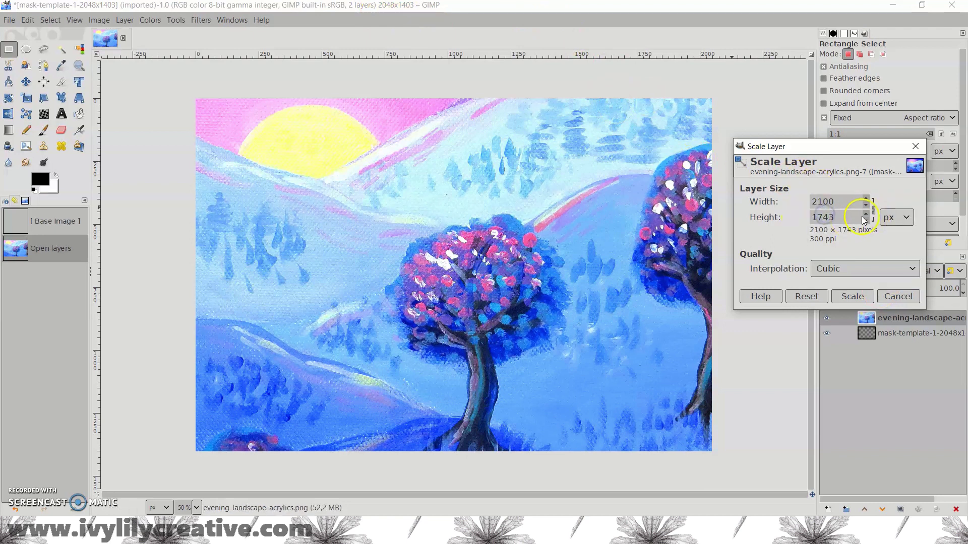
pyautogui.click(852, 296)
# Step: Place the mask template layer above the painting and position the landscape so its trees fit the template outline
pyautogui.press('m')
pyautogui.moveTo(878, 329); pyautogui.dragTo(888, 380)
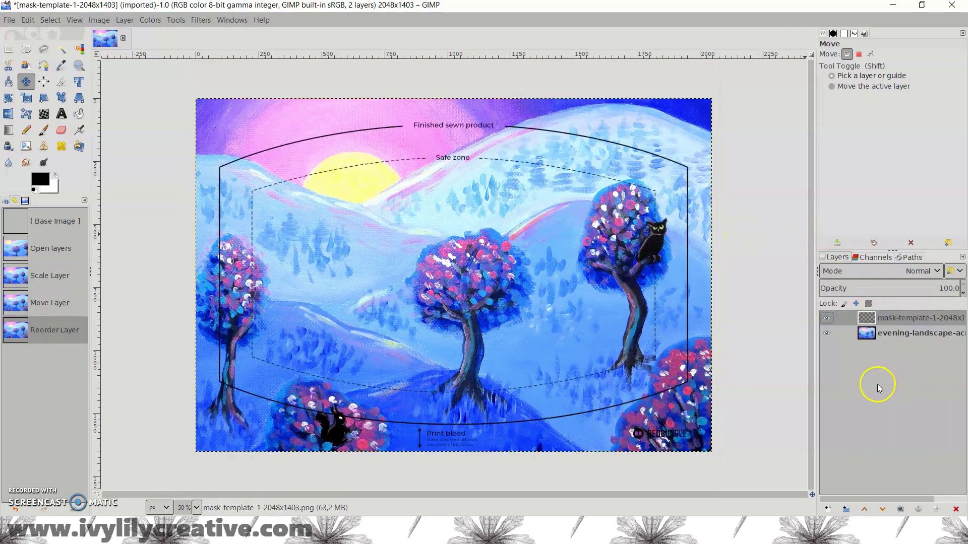
pyautogui.moveTo(483, 310); pyautogui.dragTo(477, 319)
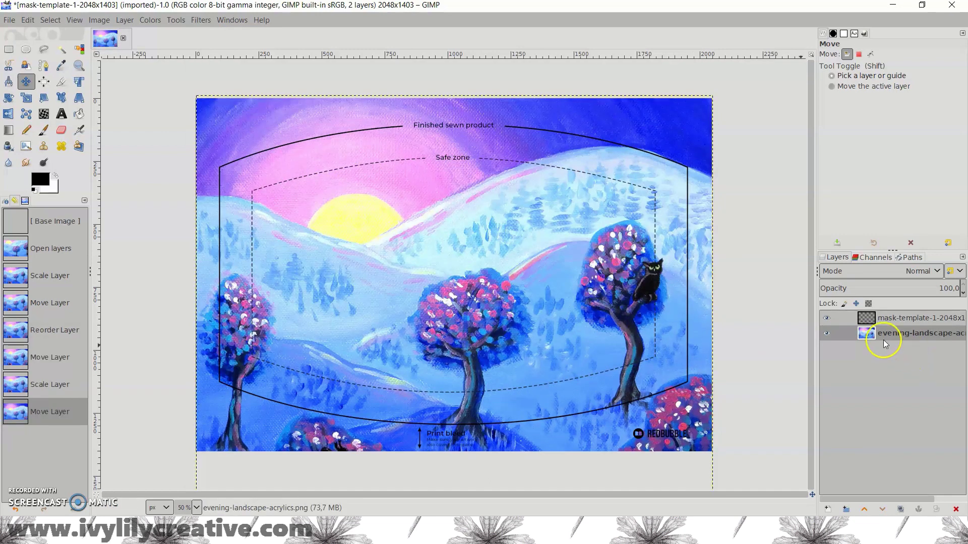
# Step: Hide the mask template layer and export the artwork as landscape-mask-template-1-2048x1403
pyautogui.click(827, 319)
pyautogui.click(9, 20)
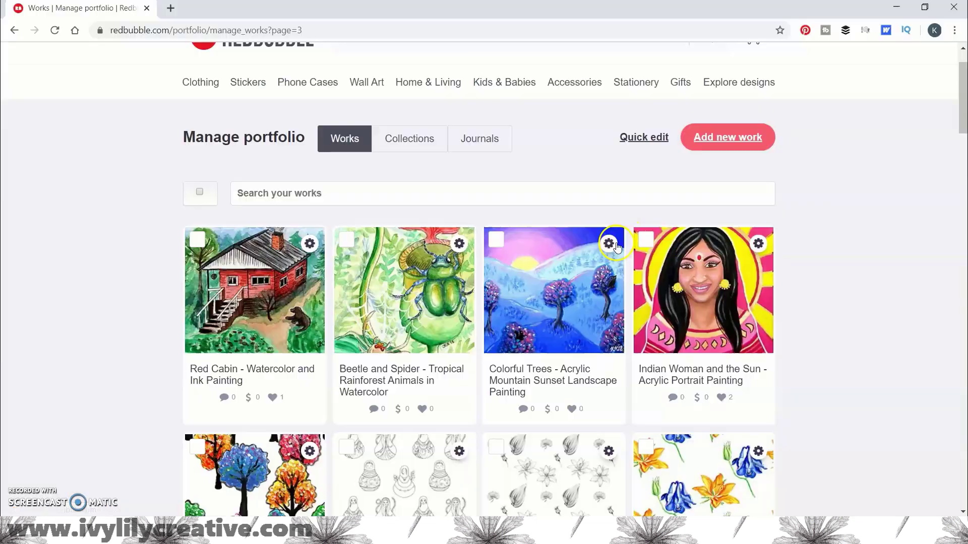
# Step: Open the Masks design of the Colorful Trees work on Redbubble and replace its image with landscape-mask-template-1-2048x1403
pyautogui.click(609, 244)
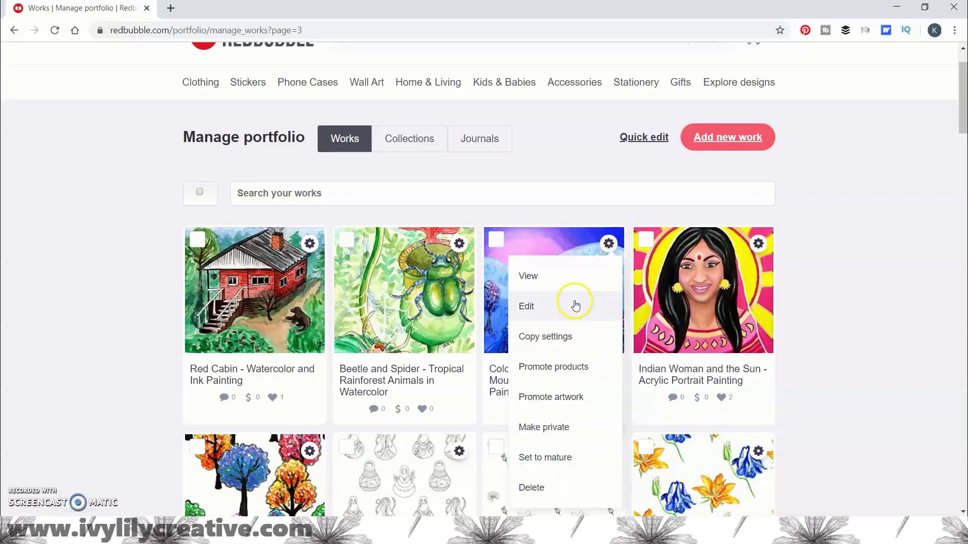
pyautogui.click(573, 303)
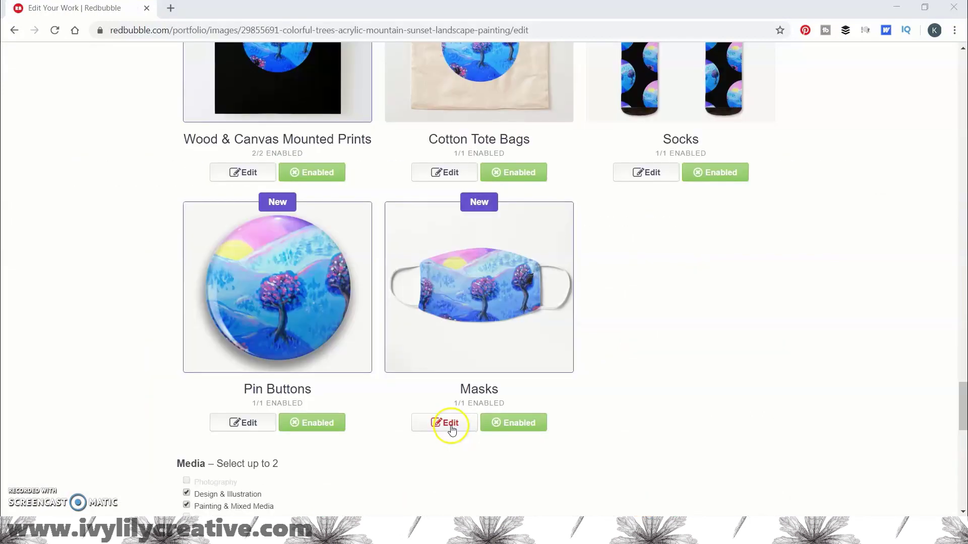
pyautogui.click(450, 424)
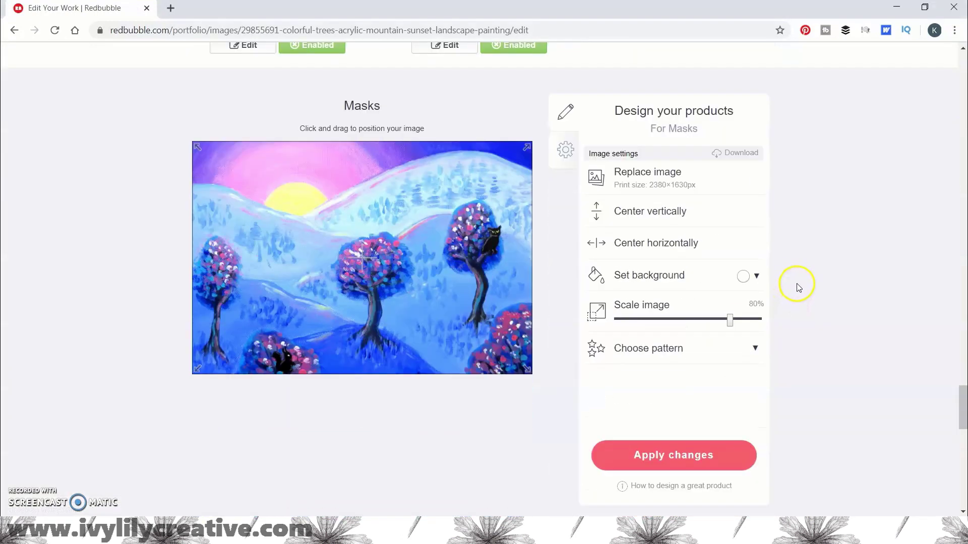
pyautogui.click(687, 181)
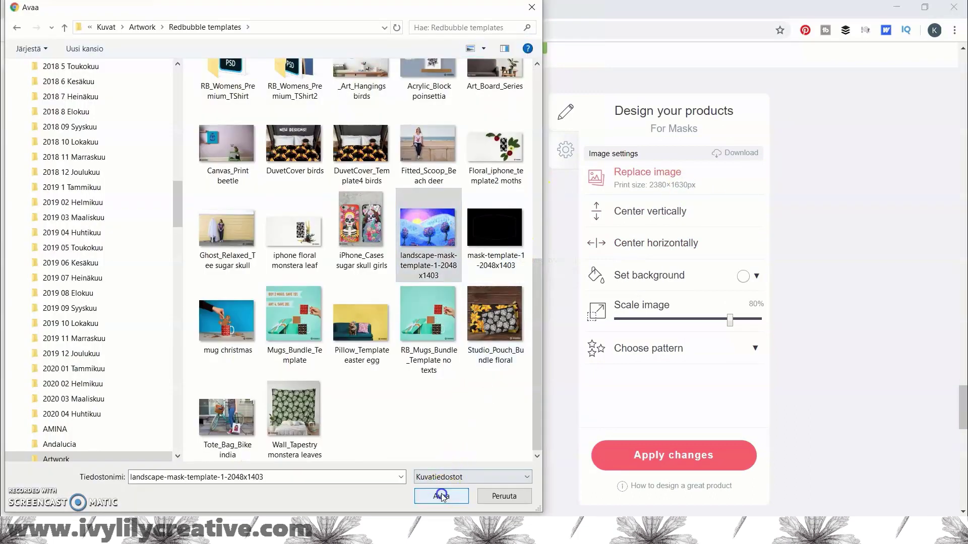
pyautogui.click(441, 496)
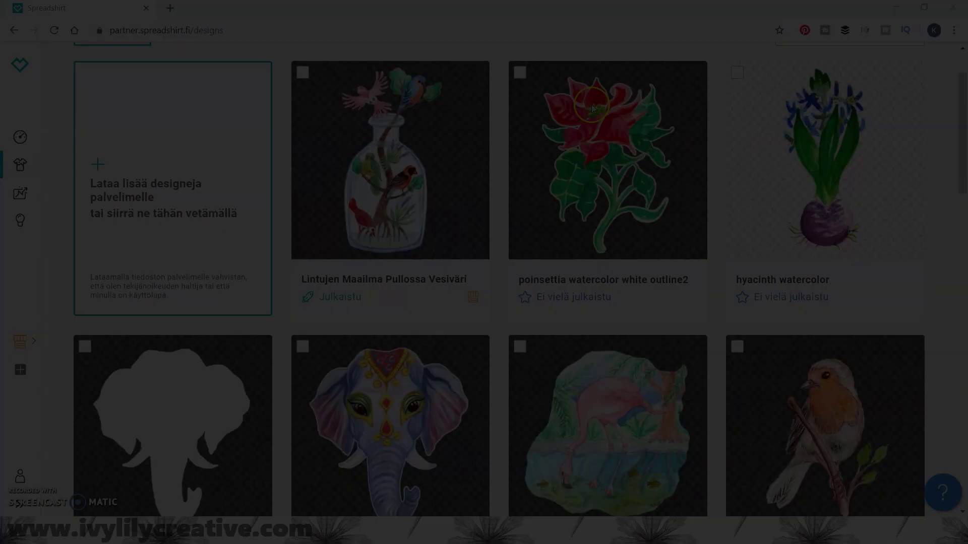
# Step: Switch to Spreadshirt and open the Intialainen Holi Elefantti design's product range for editing
pyautogui.scroll(-4, 939, 277)
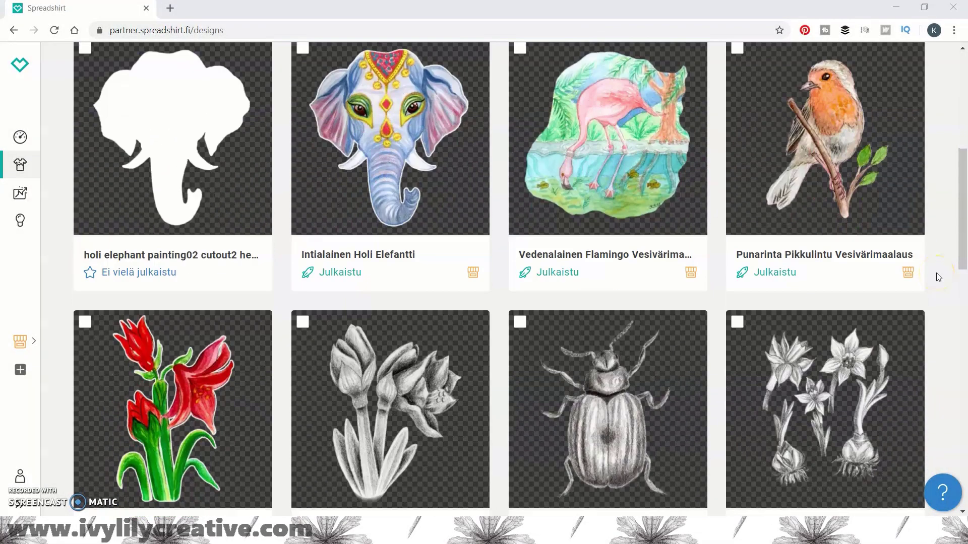
pyautogui.scroll(1, 939, 277)
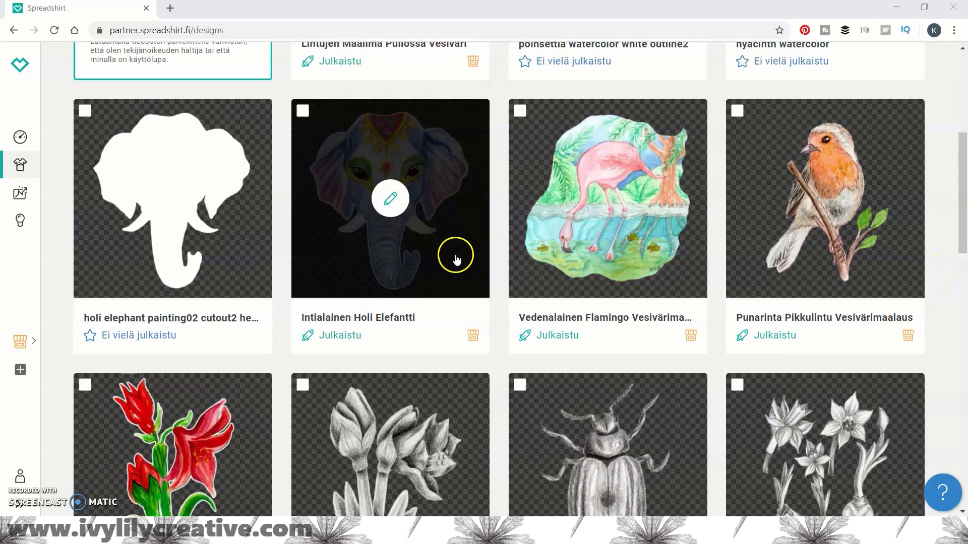
pyautogui.click(391, 199)
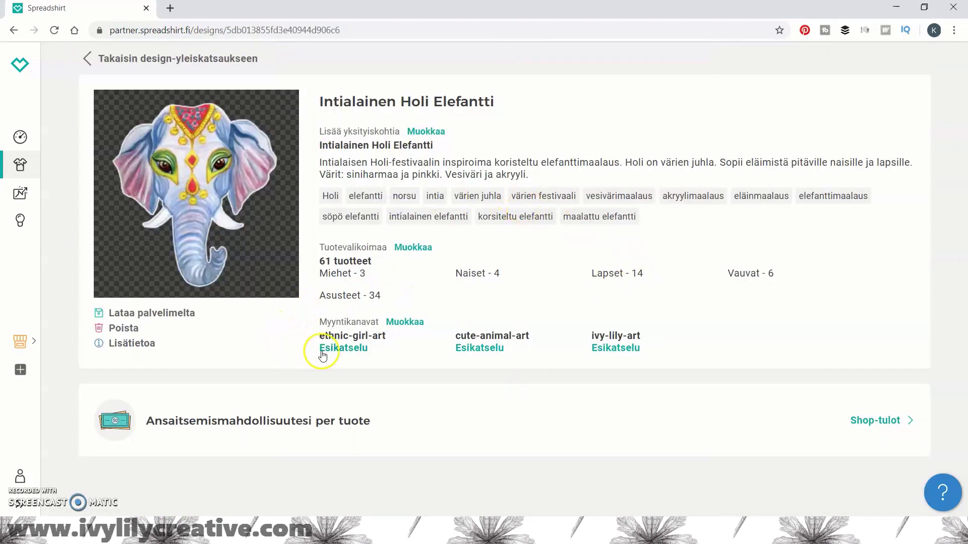
pyautogui.click(421, 249)
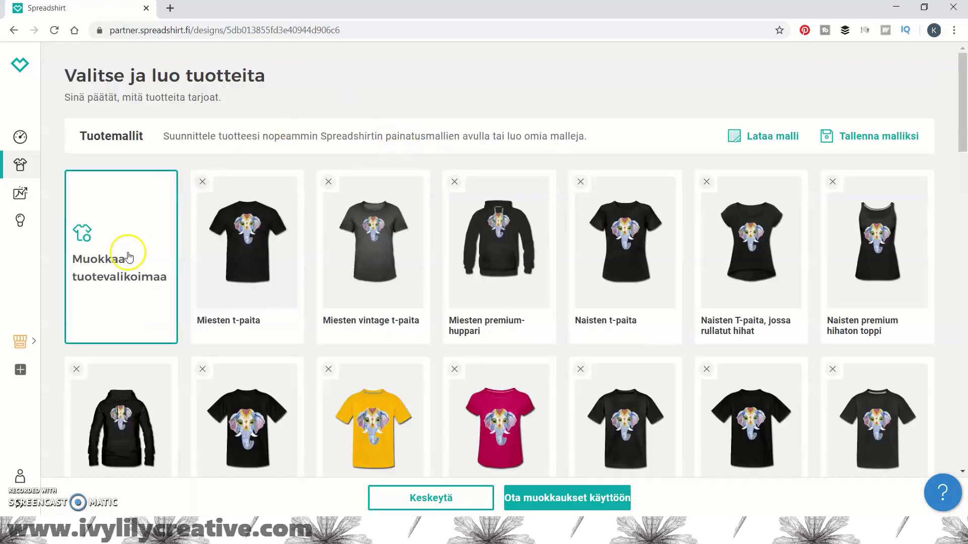
pyautogui.click(128, 254)
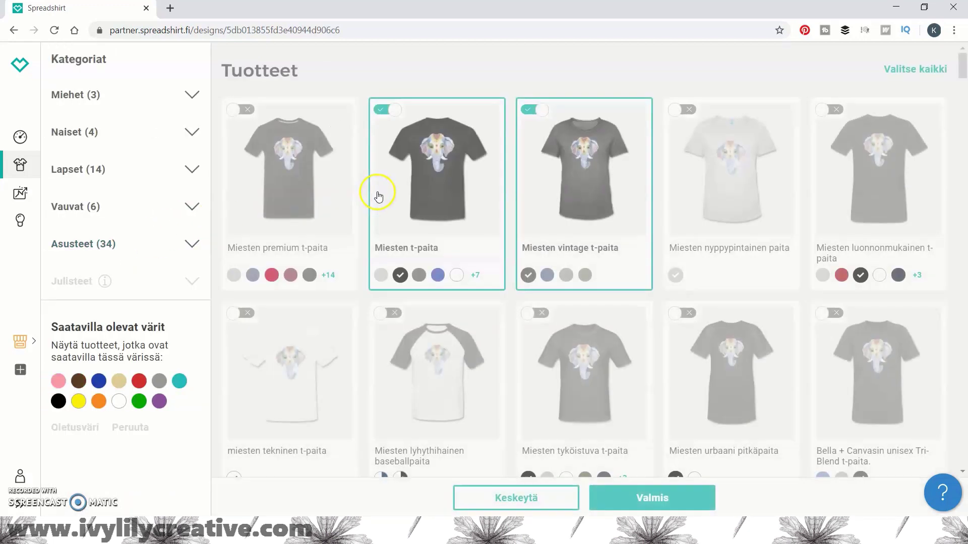
# Step: Enable the Kasvomaski product among the Asusteet for the elephant design and confirm the selection
pyautogui.click(129, 244)
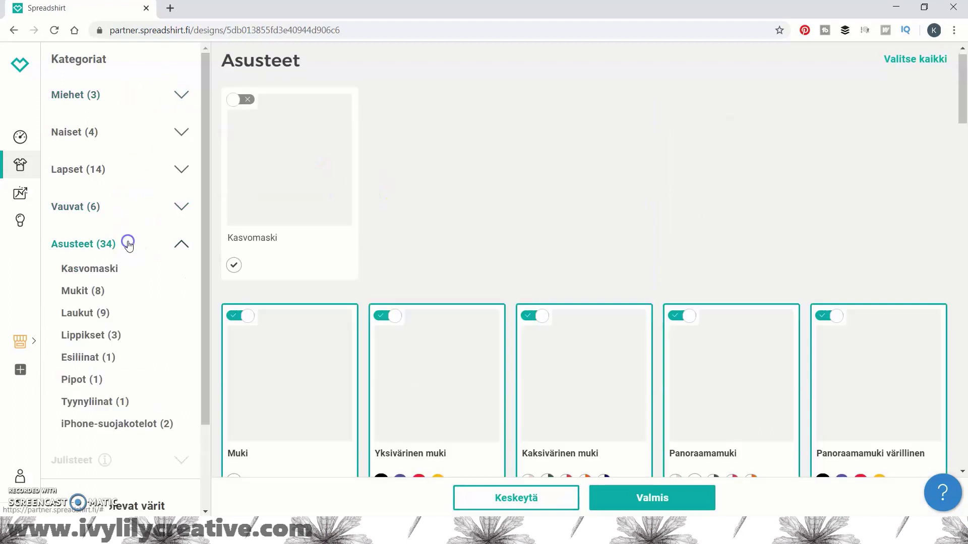
pyautogui.click(236, 99)
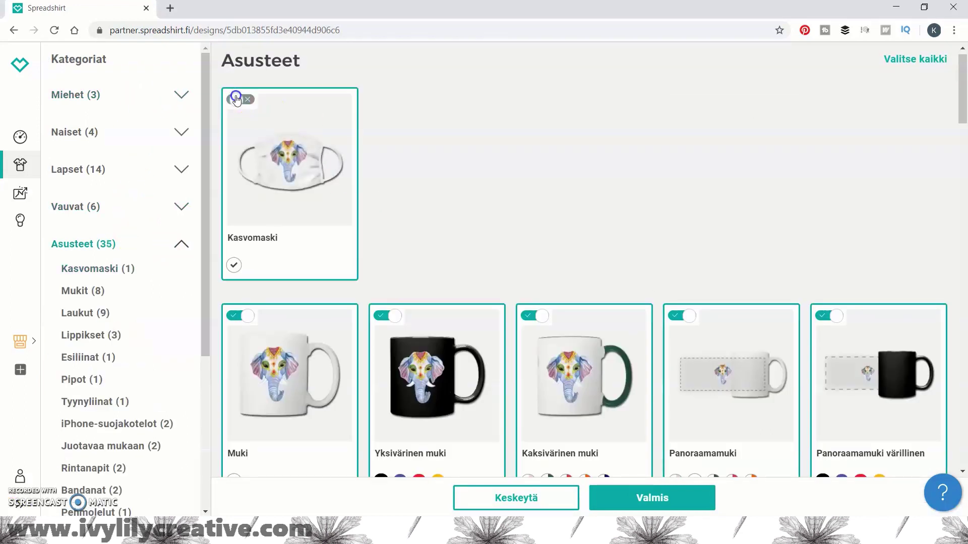
pyautogui.click(641, 499)
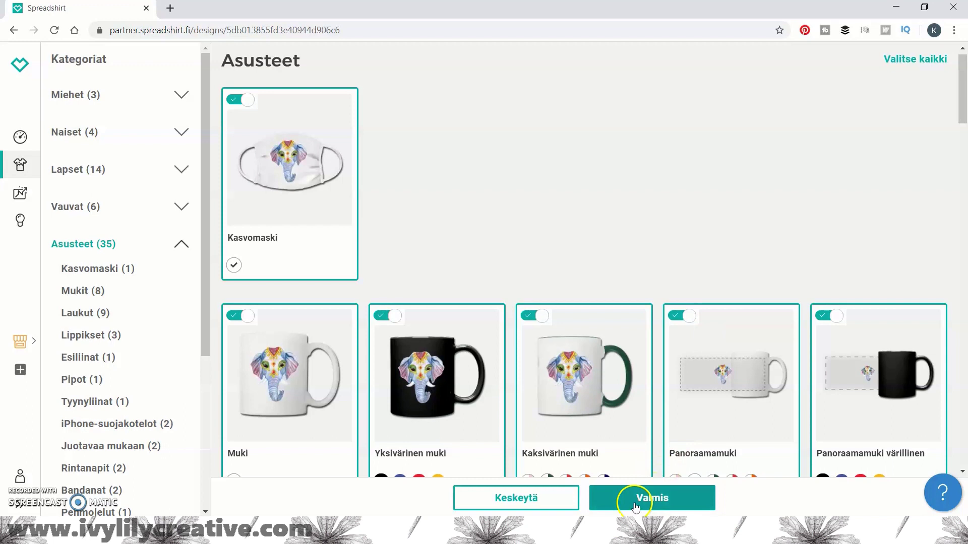
# Step: Open the elephant design's Kasvomaski product for editing and enlarge the design to 65%
pyautogui.scroll(-10, 967, 246)
pyautogui.scroll(-3, 967, 246)
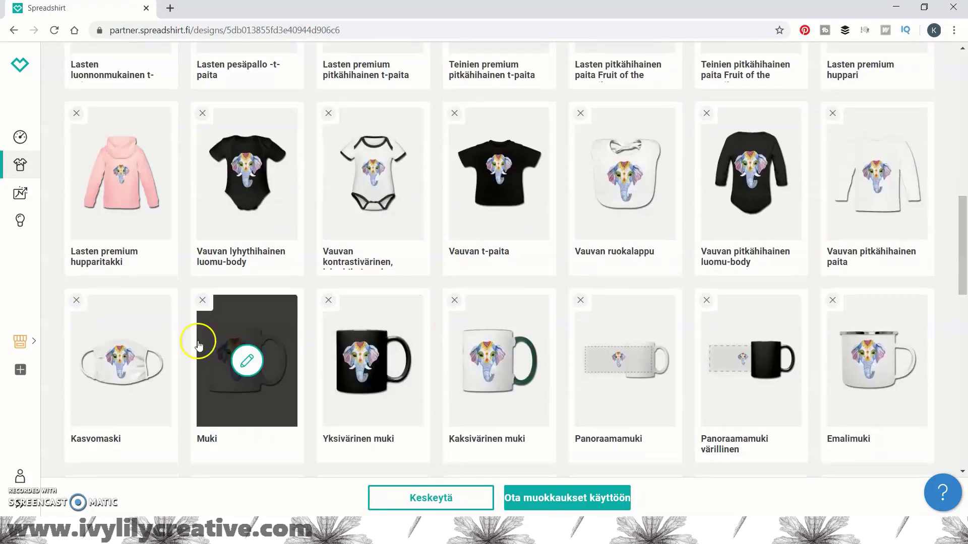
pyautogui.click(128, 354)
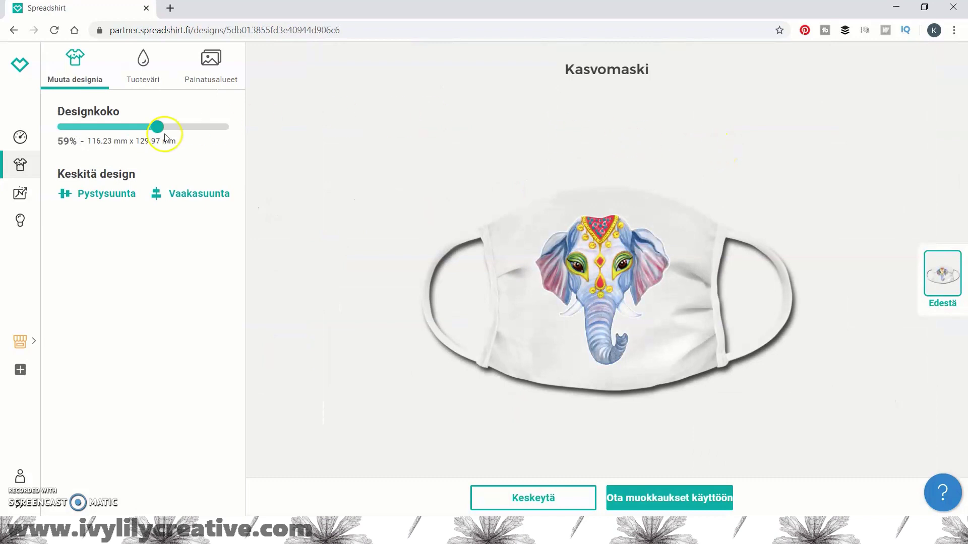
pyautogui.moveTo(159, 129)
pyautogui.mouseDown()
pyautogui.moveTo(182, 132)
pyautogui.moveTo(168, 135)
pyautogui.mouseUp()
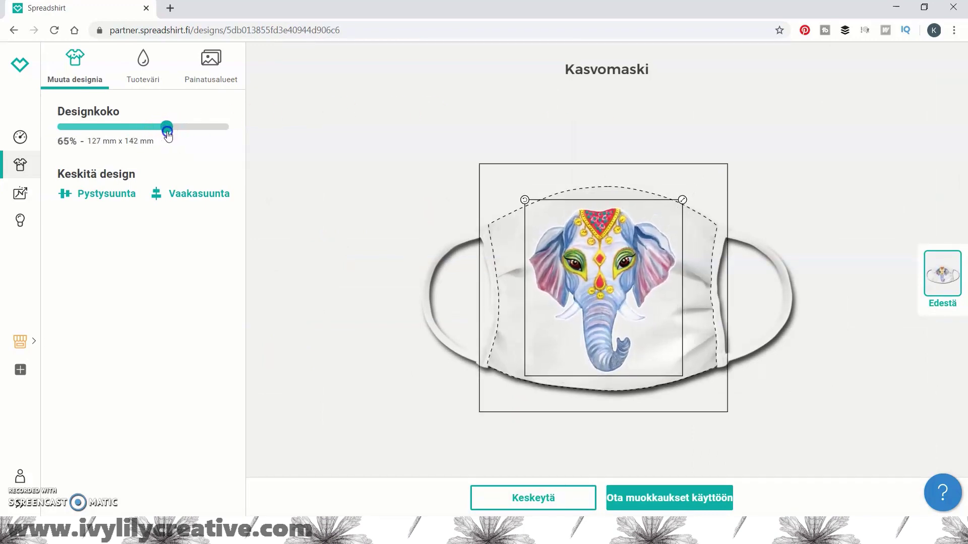
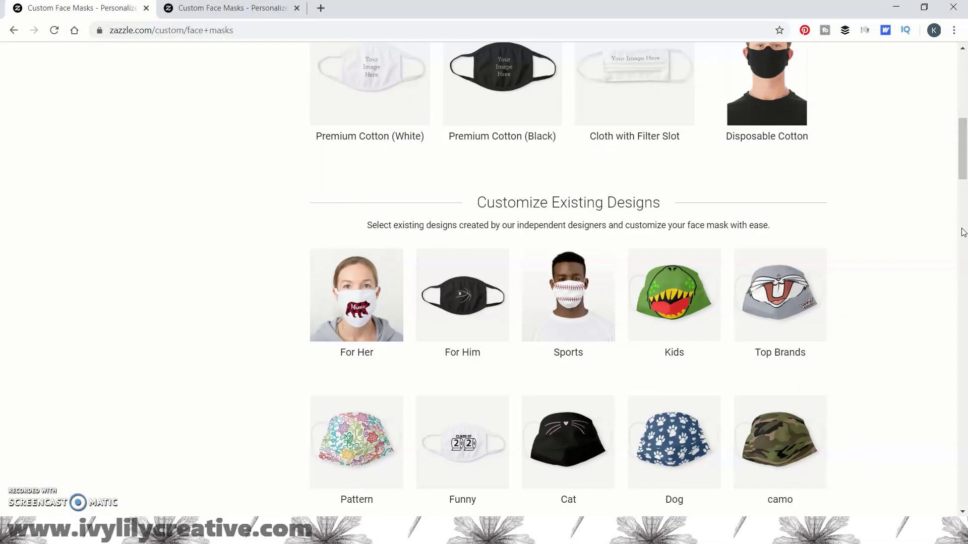
# Step: Look through Zazzle's custom face mask styles, existing design themes and create-your-own masks
pyautogui.scroll(-5, 962, 232)
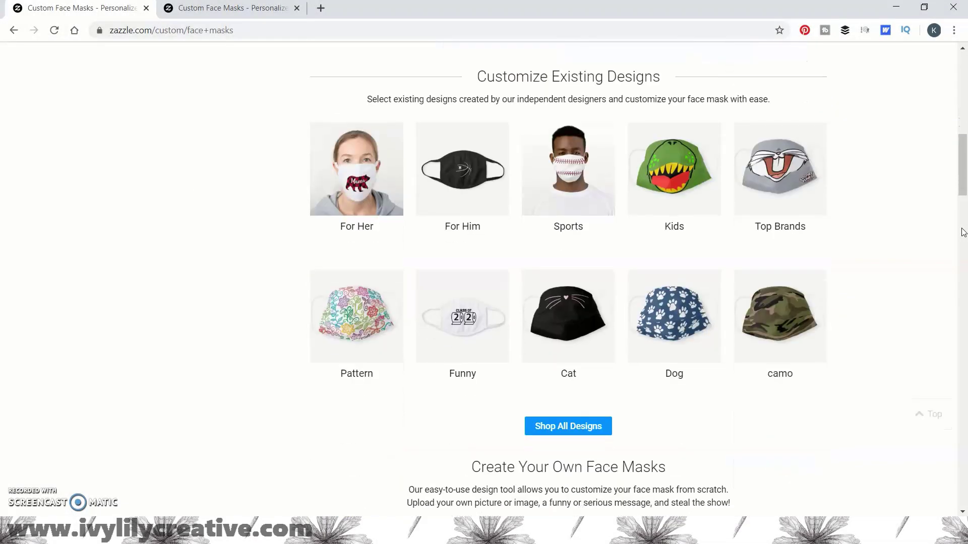
pyautogui.scroll(-5, 962, 232)
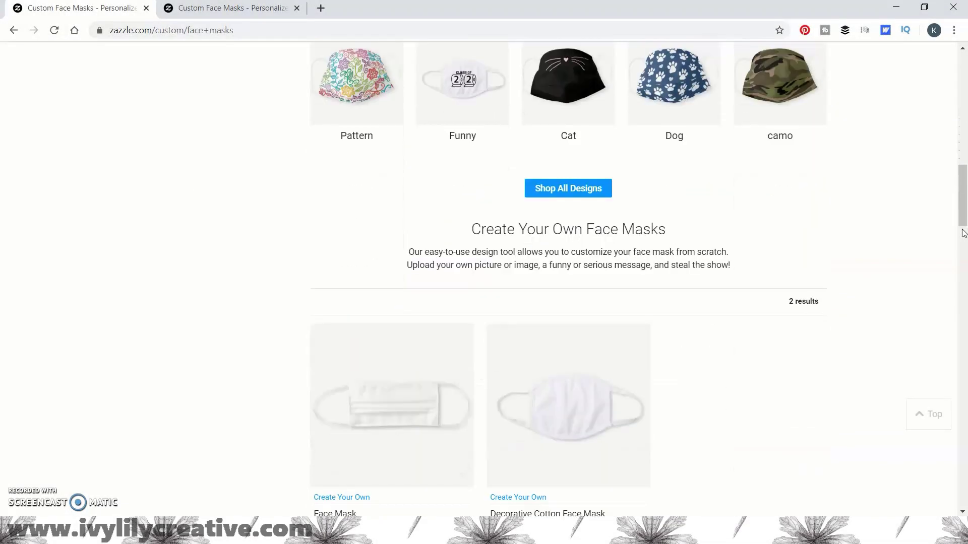
pyautogui.scroll(-3, 963, 233)
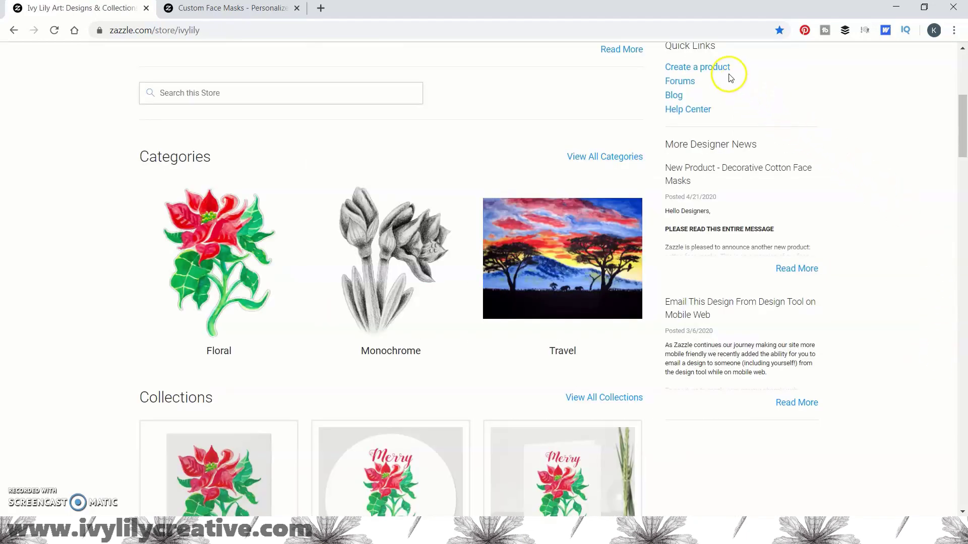
# Step: Start a new Zazzle face mask product and open the Premium Cotton (White), Premium Cotton (Black) and Cloth with Filter Slot styles in separate tabs
pyautogui.click(723, 71)
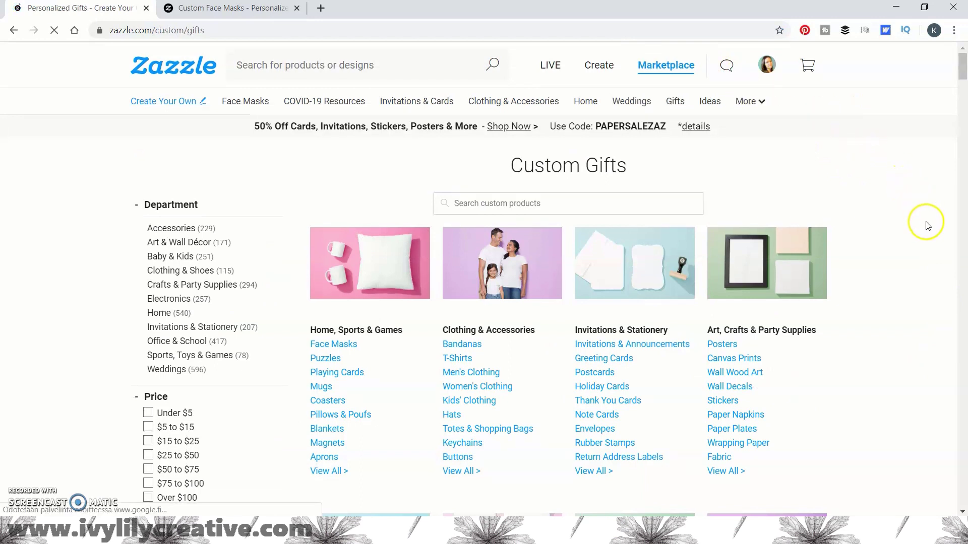
pyautogui.click(355, 346)
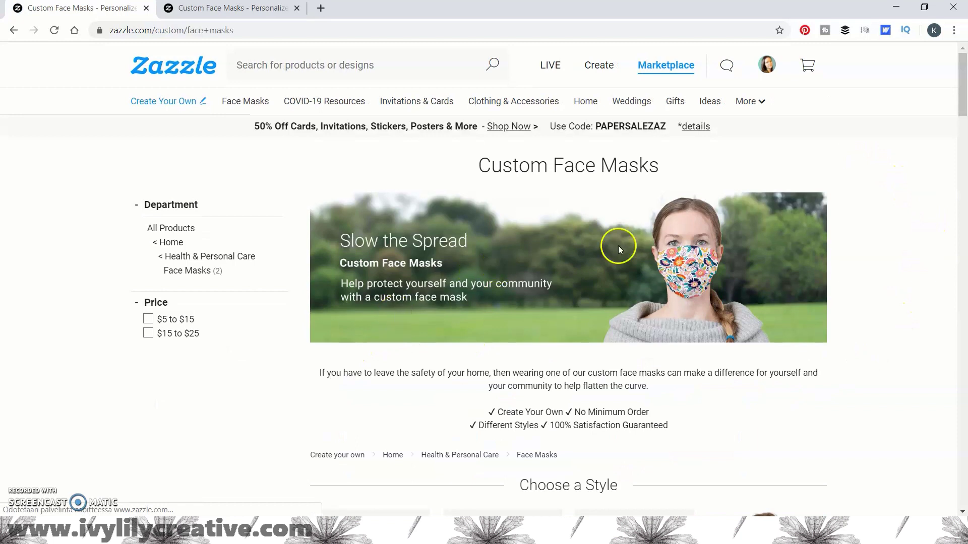
pyautogui.scroll(-2, 961, 231)
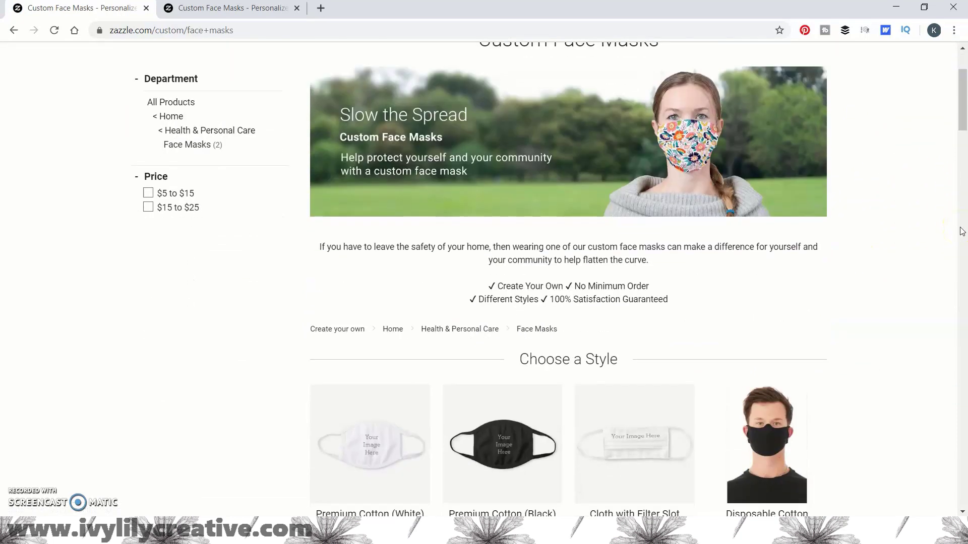
pyautogui.scroll(-4, 962, 231)
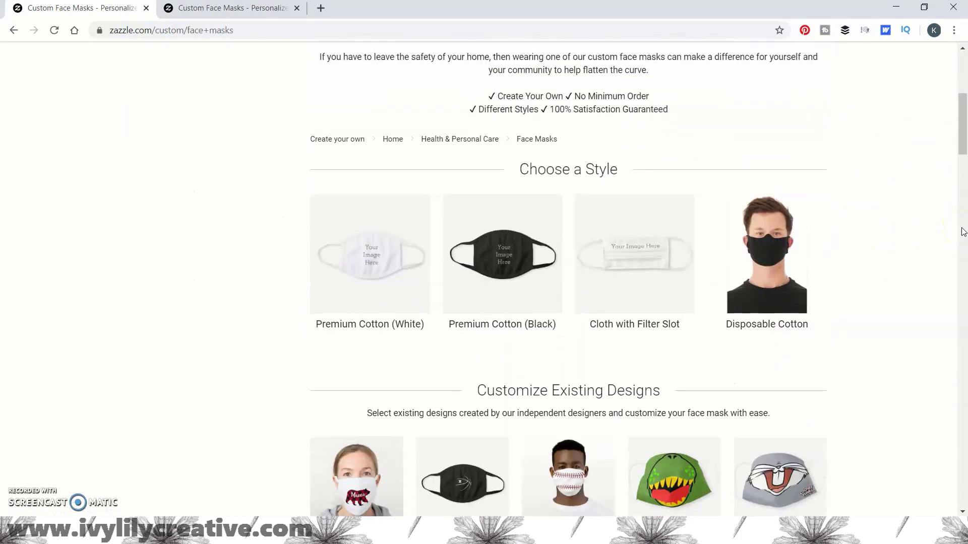
pyautogui.hotkey('ctrl', 'w')
pyautogui.rightClick(395, 295)
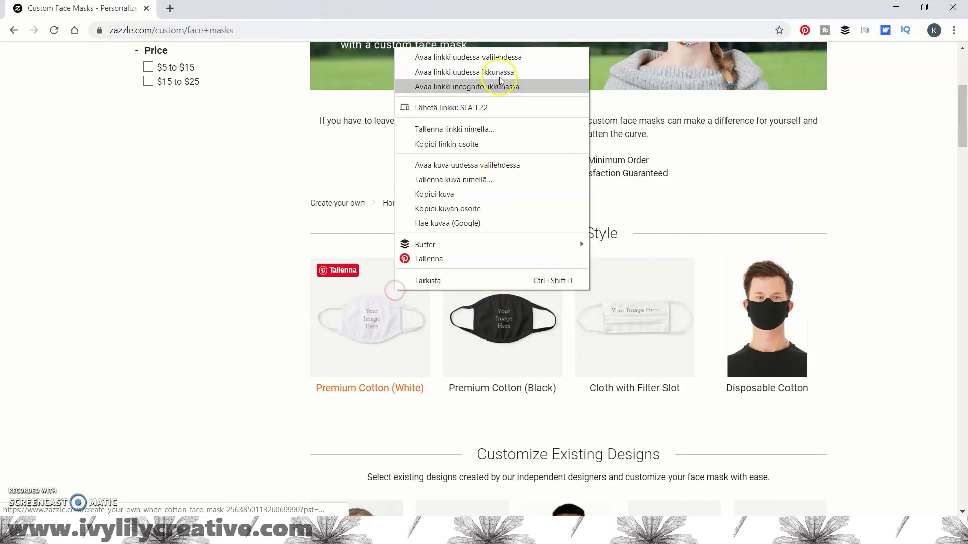
pyautogui.click(498, 58)
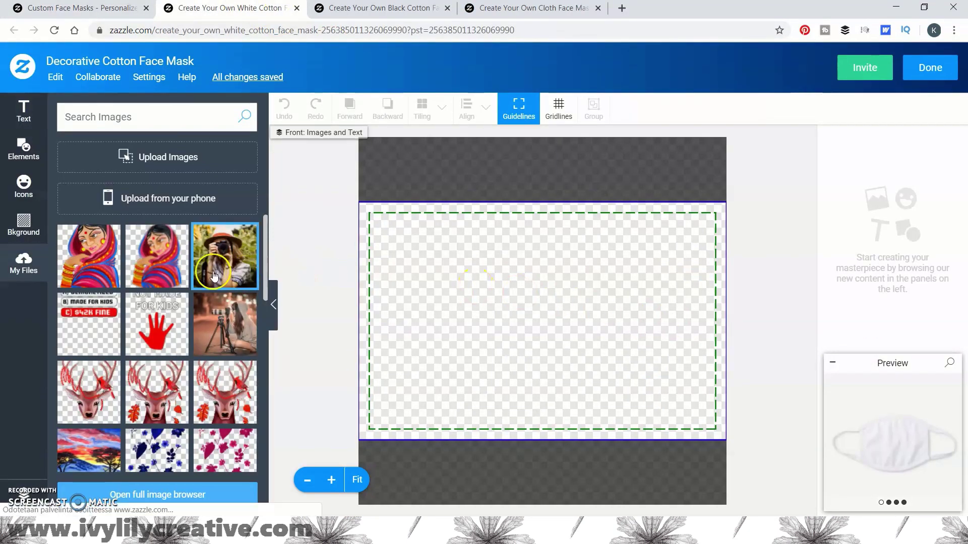
# Step: Add the image of the woman in the colourful headscarf to the white cotton mask, try Fill and set it to Fit
pyautogui.click(160, 271)
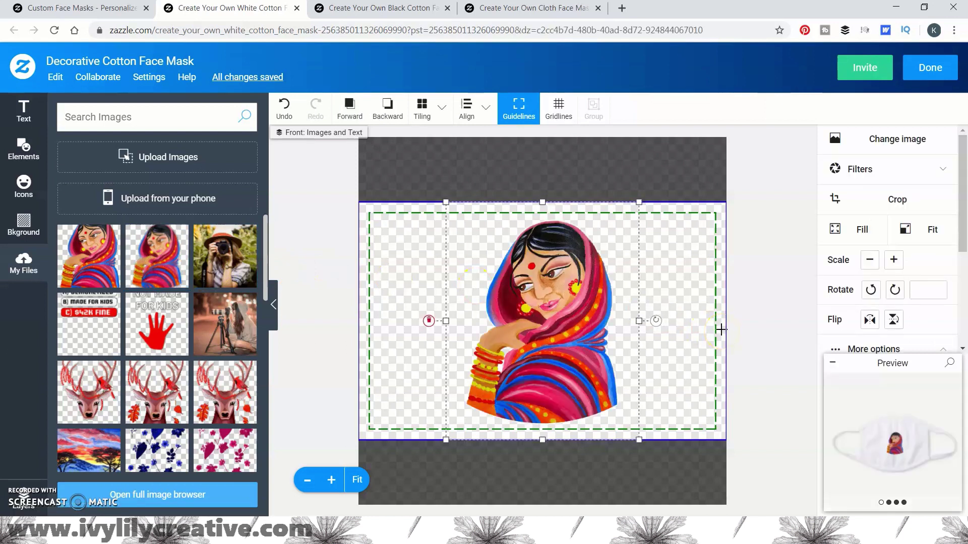
pyautogui.click(871, 235)
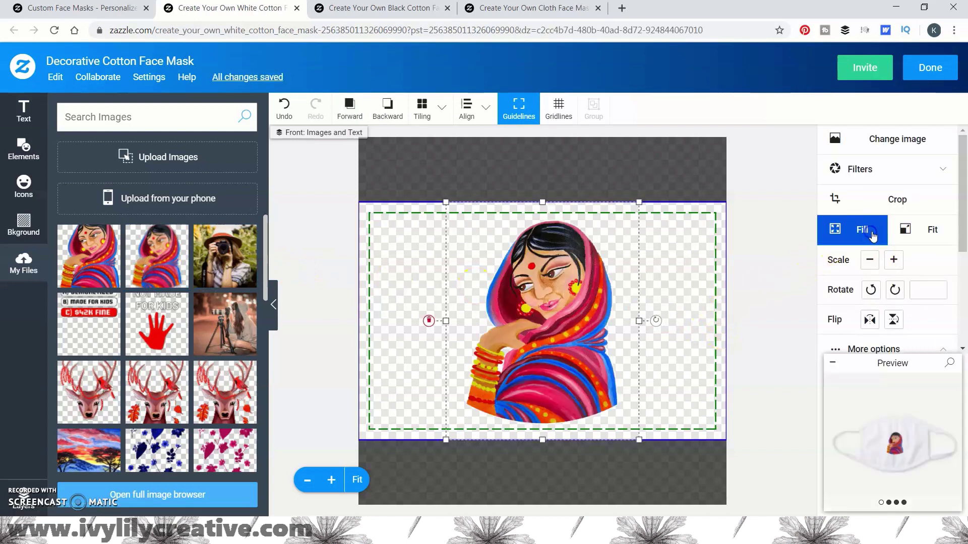
pyautogui.click(924, 233)
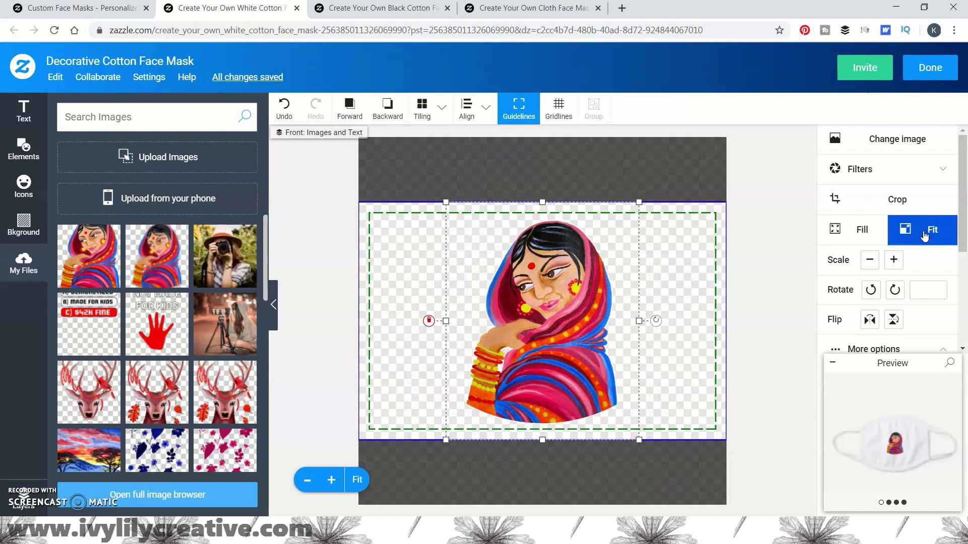
# Step: Check how the headscarf design looks in the different product previews of the white mask
pyautogui.click(963, 378)
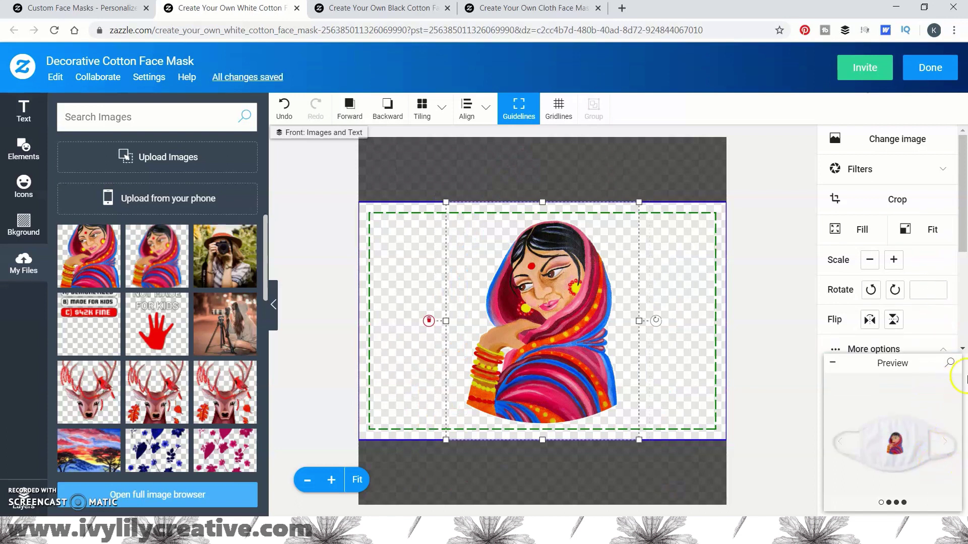
pyautogui.click(946, 443)
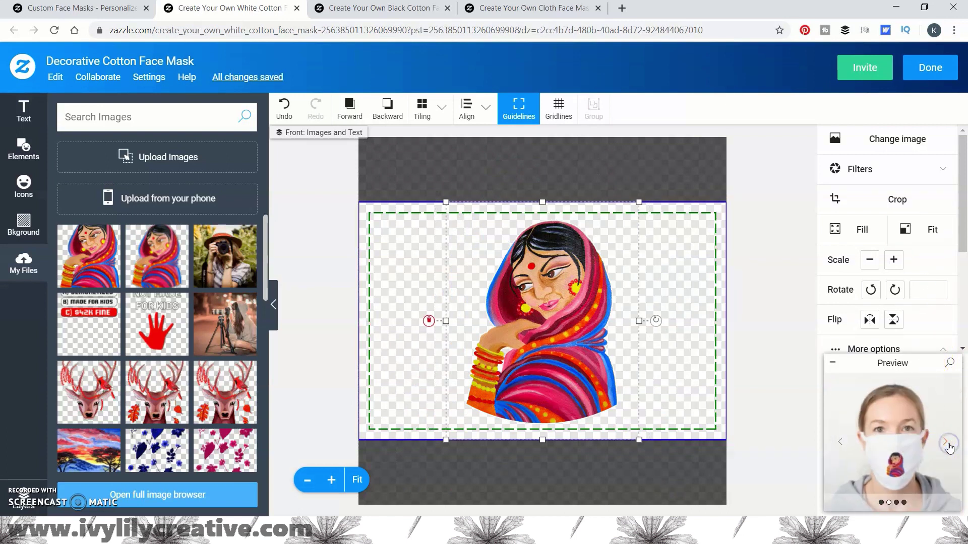
pyautogui.click(948, 445)
pyautogui.click(946, 443)
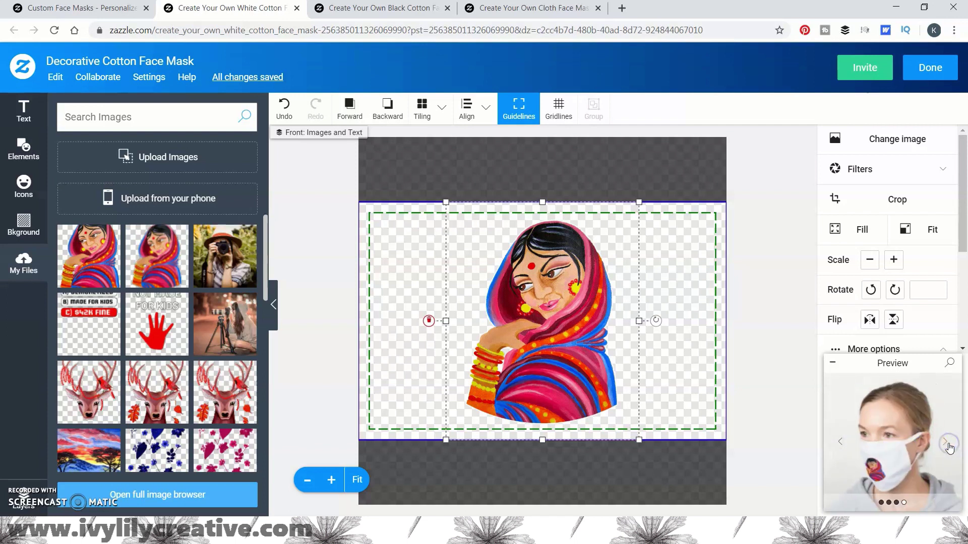
pyautogui.click(841, 445)
pyautogui.click(840, 446)
# Step: Undo and redo the image's Fit sizing, and finish the white cotton mask design
pyautogui.click(278, 110)
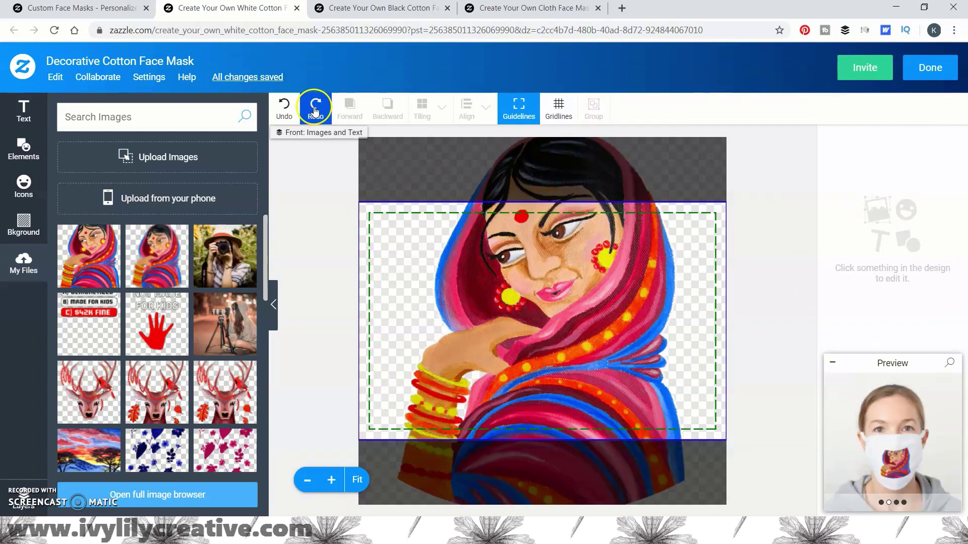
pyautogui.click(315, 109)
pyautogui.click(357, 480)
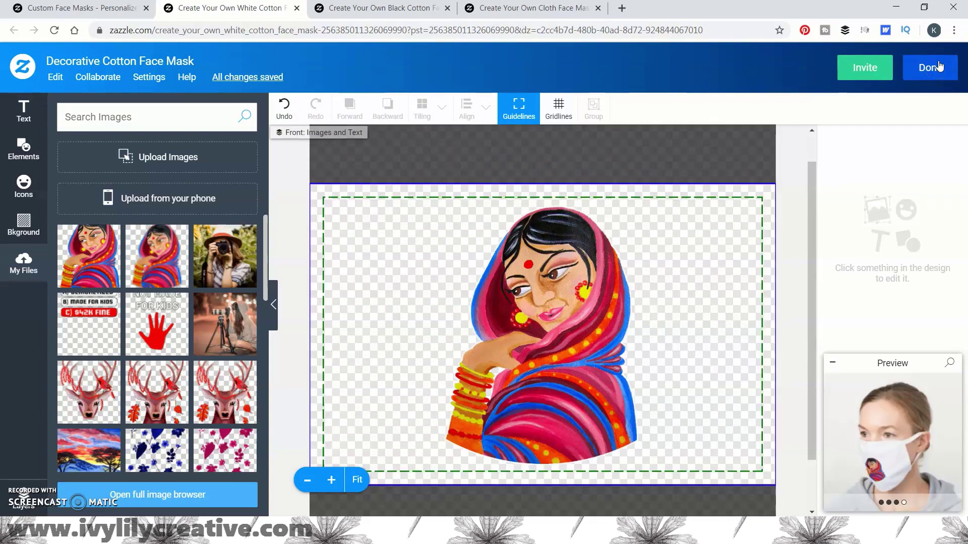
pyautogui.click(930, 67)
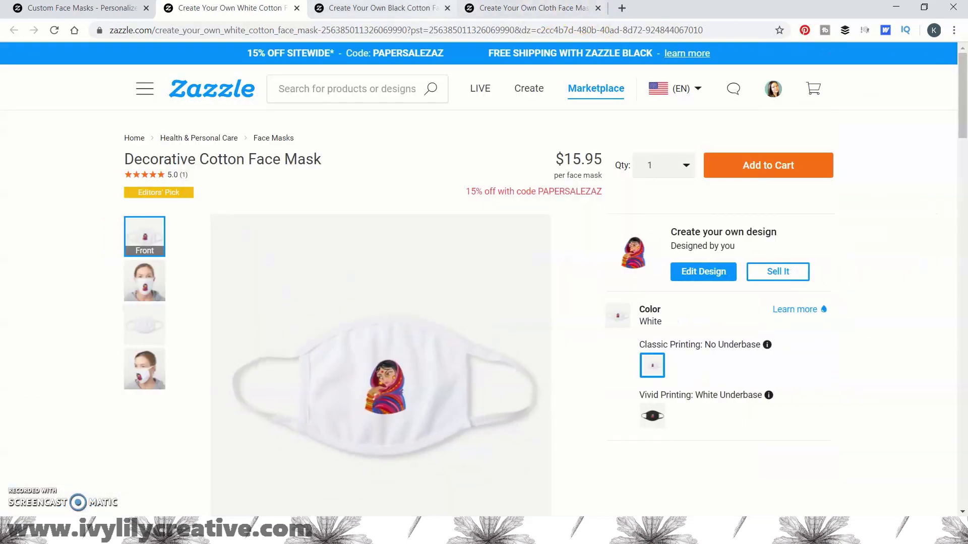
# Step: Add the deer image with the red bird and leaves to the black cotton mask, reduce it one scale step from Fit, and finish the design
pyautogui.click(353, 8)
pyautogui.click(701, 272)
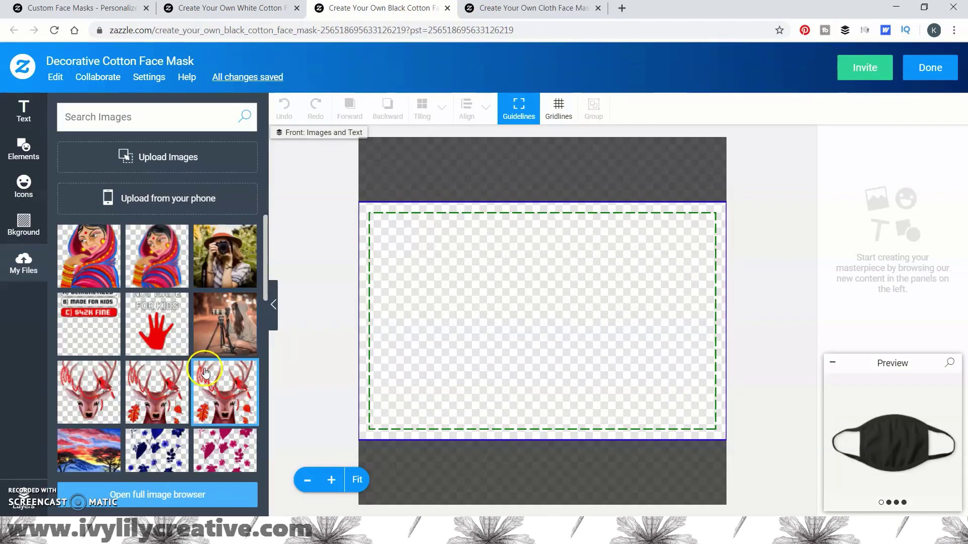
pyautogui.click(150, 383)
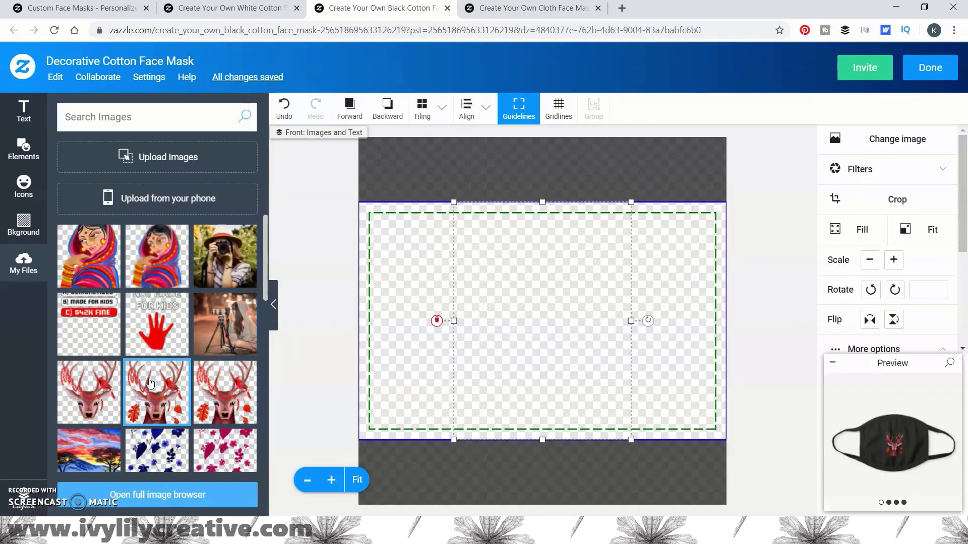
pyautogui.click(870, 262)
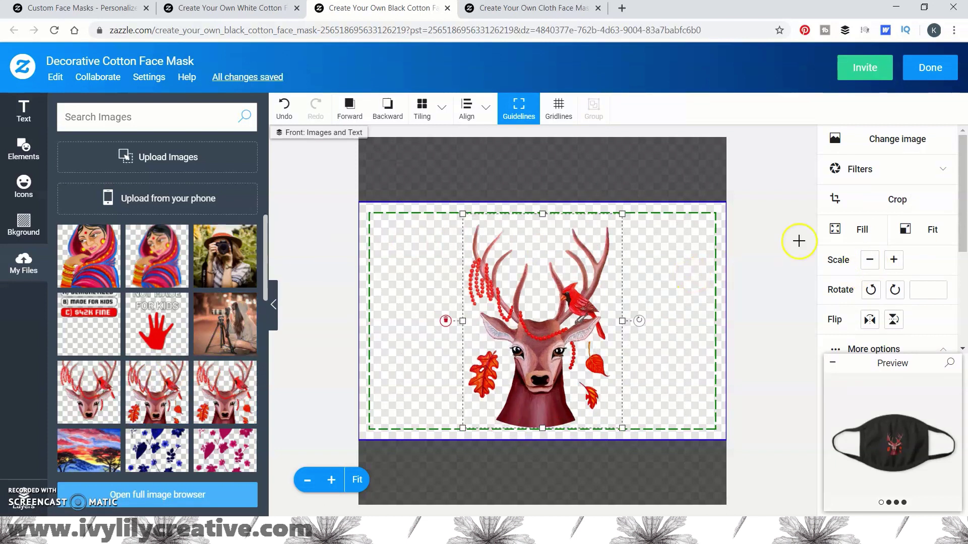
pyautogui.click(921, 232)
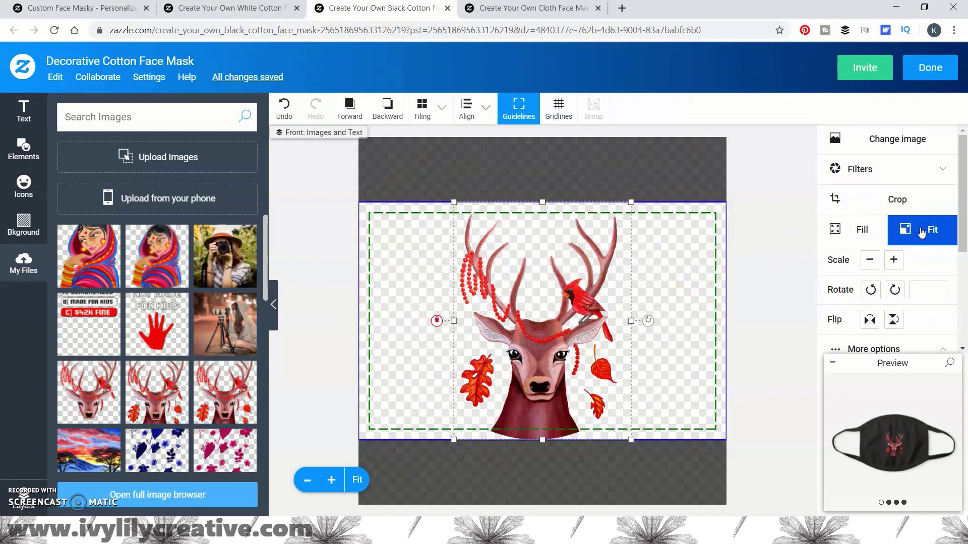
pyautogui.click(870, 260)
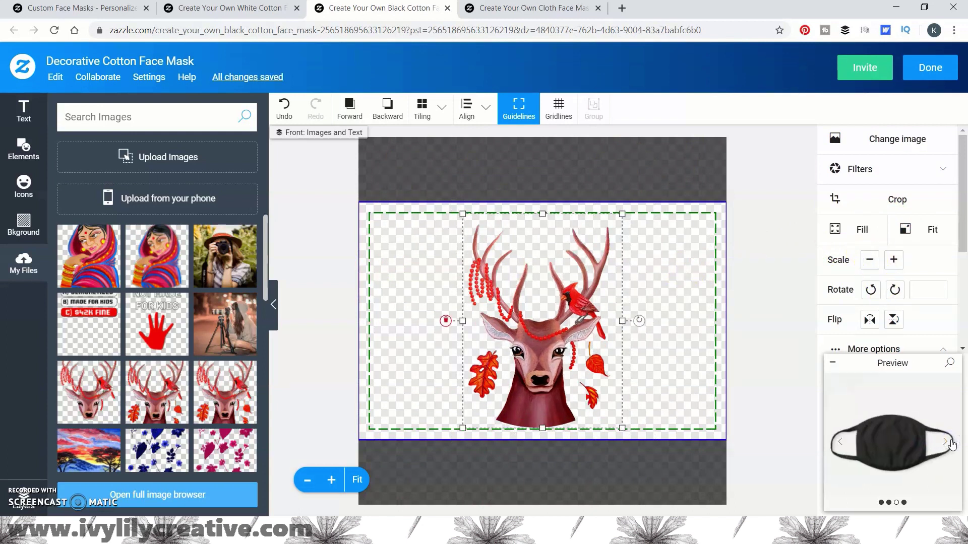
pyautogui.click(951, 443)
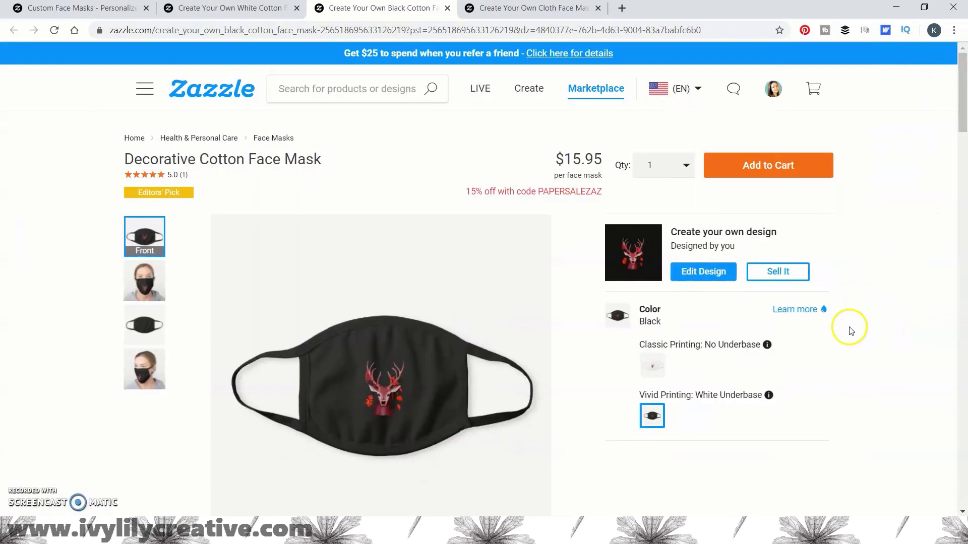
# Step: Add the savanna sunset painting to the cloth face mask and make it fill the print area
pyautogui.hotkey('ctrl', 'Tab')
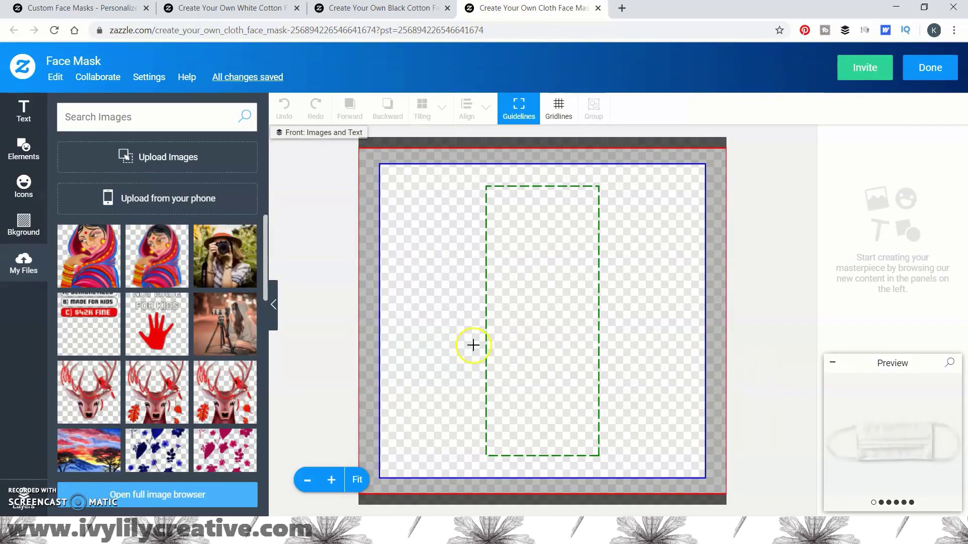
pyautogui.scroll(-1, 222, 353)
pyautogui.click(101, 388)
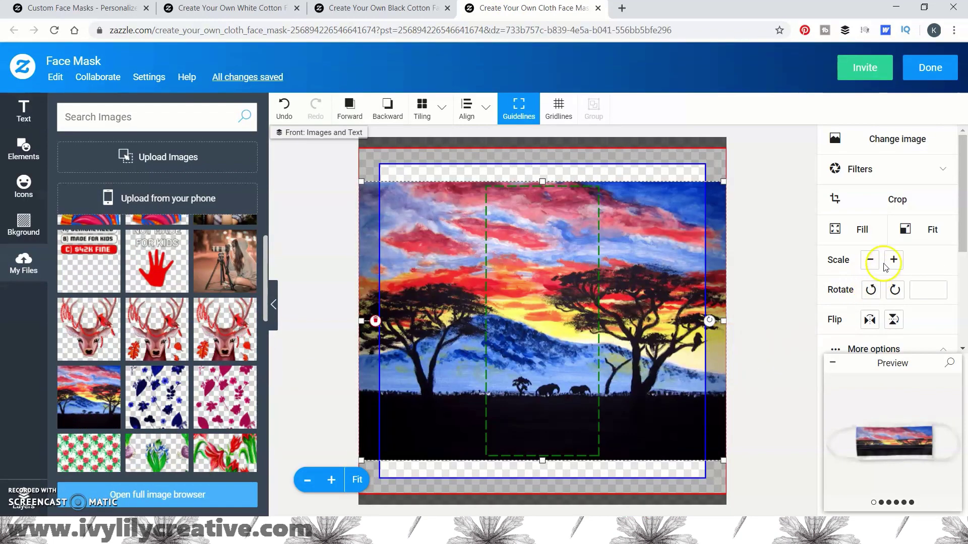
pyautogui.click(867, 233)
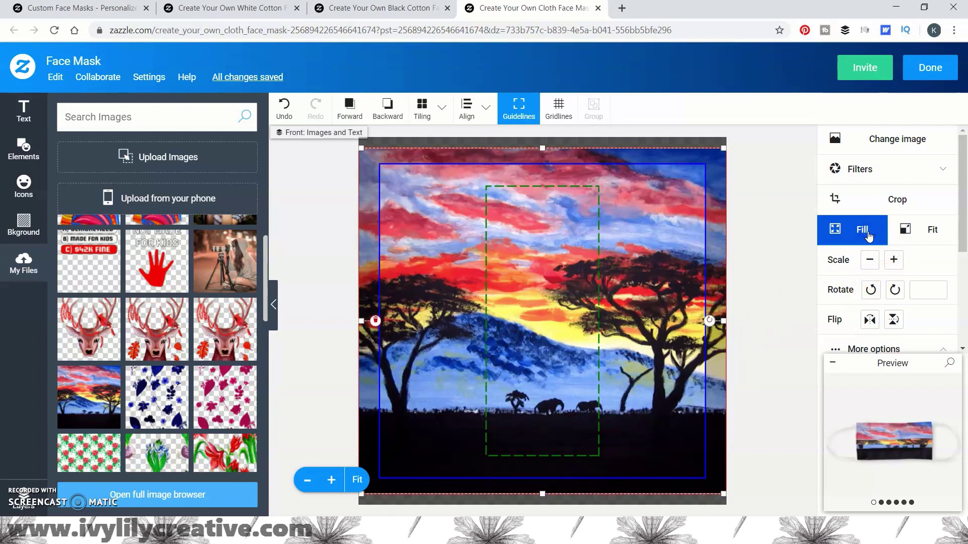
# Step: Go through the cloth mask's previews on the models and finish the savanna design
pyautogui.click(947, 441)
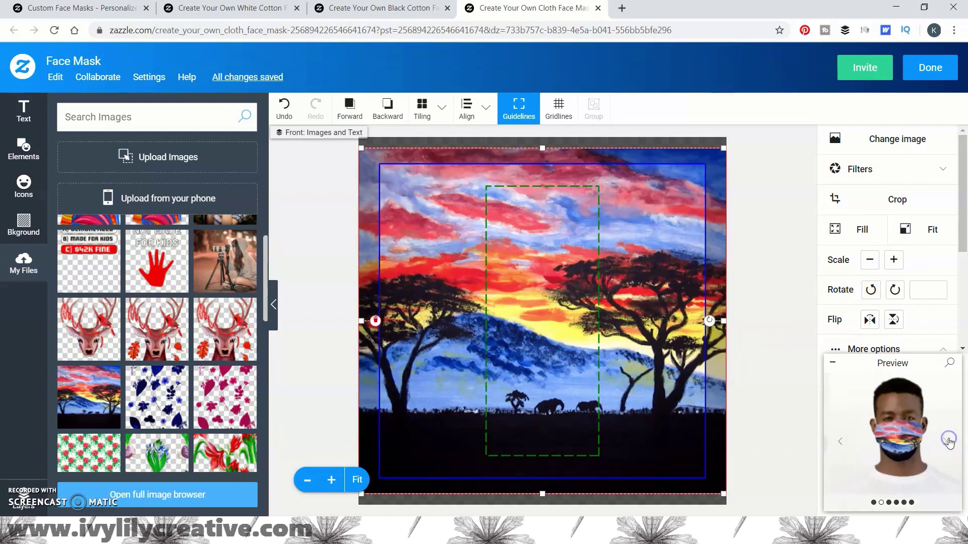
pyautogui.click(949, 442)
pyautogui.click(949, 442)
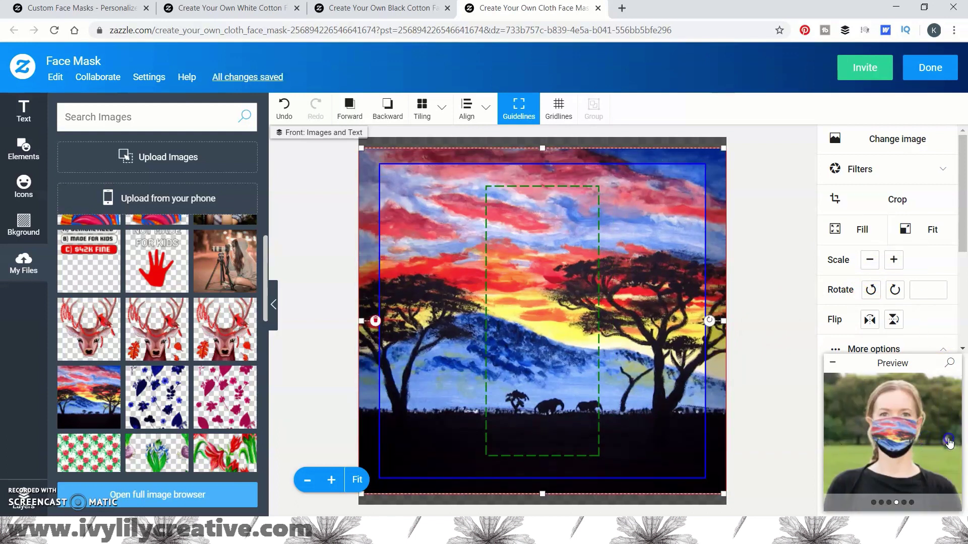
pyautogui.click(949, 442)
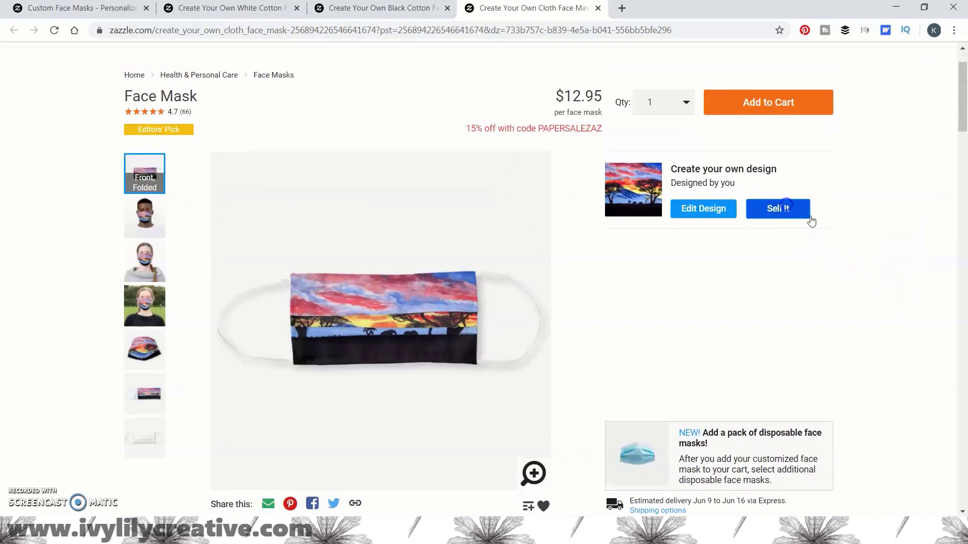
# Step: Offer the savanna cloth mask for sale and review the title, department, description and merchandising fields of the Post Product for Sale form
pyautogui.click(809, 217)
pyautogui.scroll(-3, 539, 295)
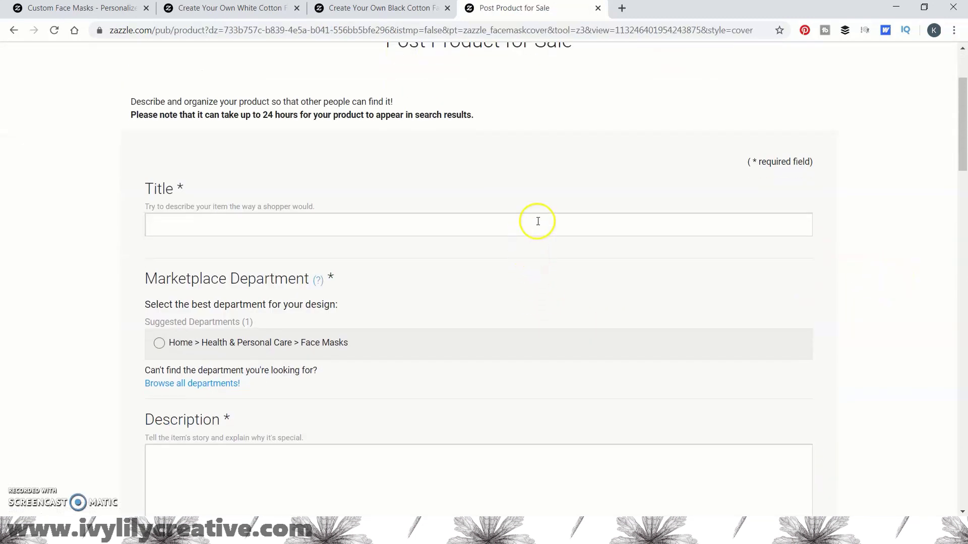
pyautogui.scroll(-7, 538, 222)
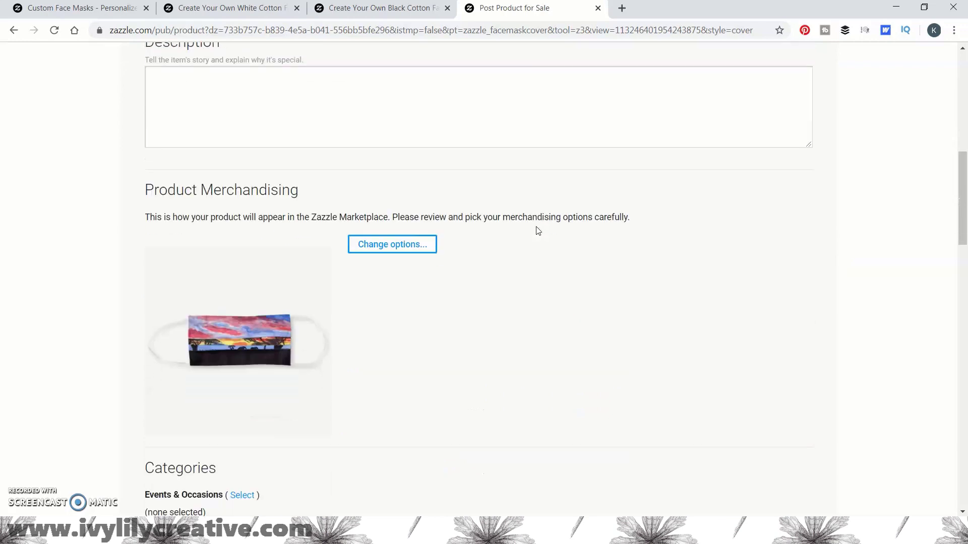
pyautogui.scroll(-2, 552, 253)
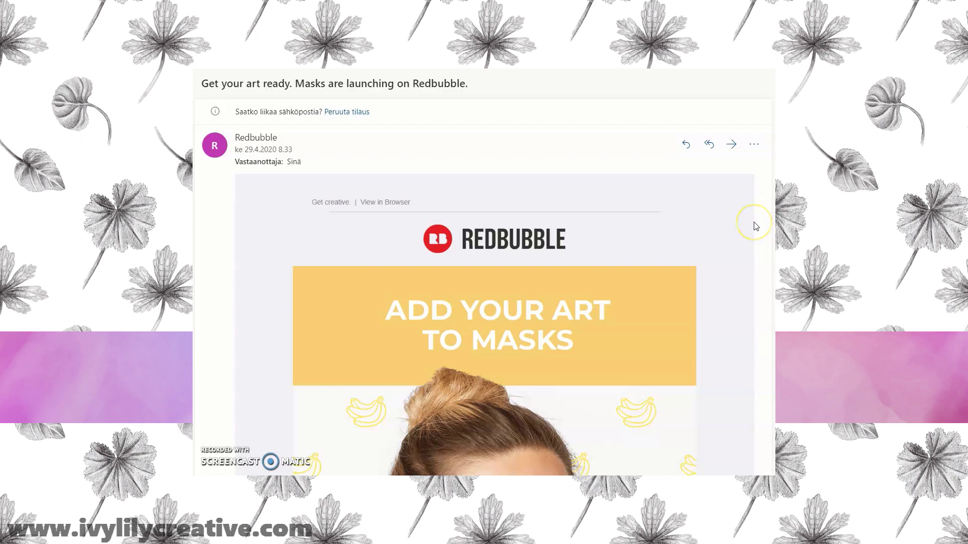
pyautogui.scroll(-2, 754, 225)
pyautogui.scroll(-4, 756, 227)
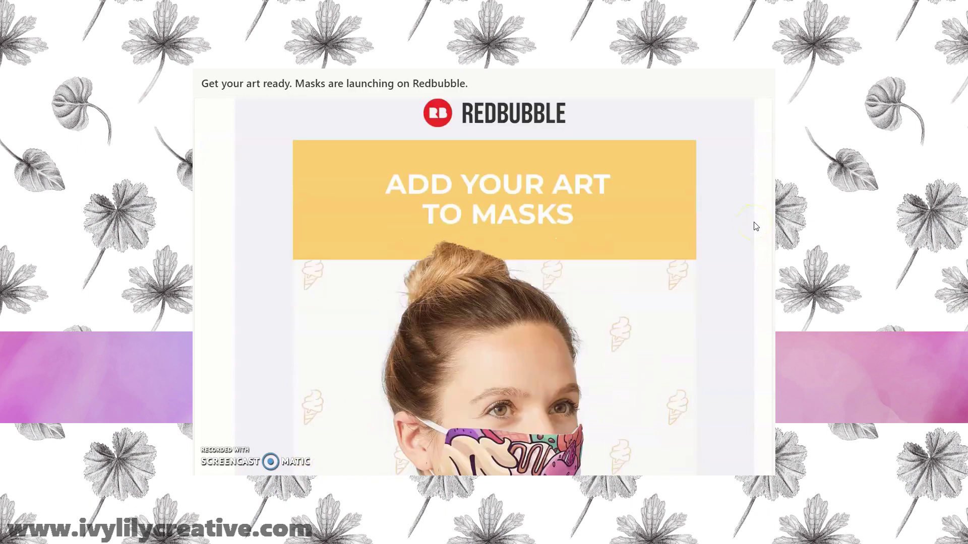
pyautogui.scroll(-2, 756, 227)
pyautogui.scroll(-2, 754, 223)
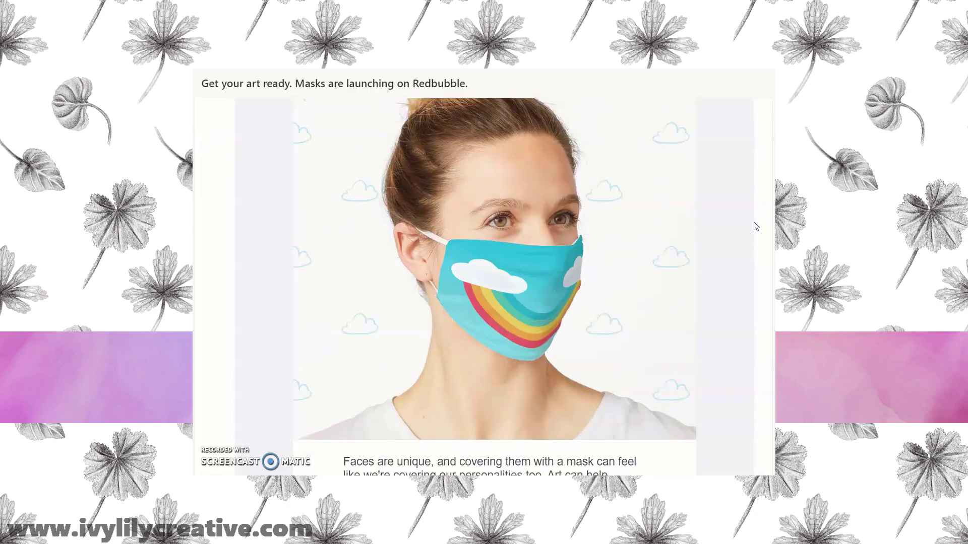
pyautogui.scroll(-4, 756, 226)
pyautogui.scroll(-5, 755, 226)
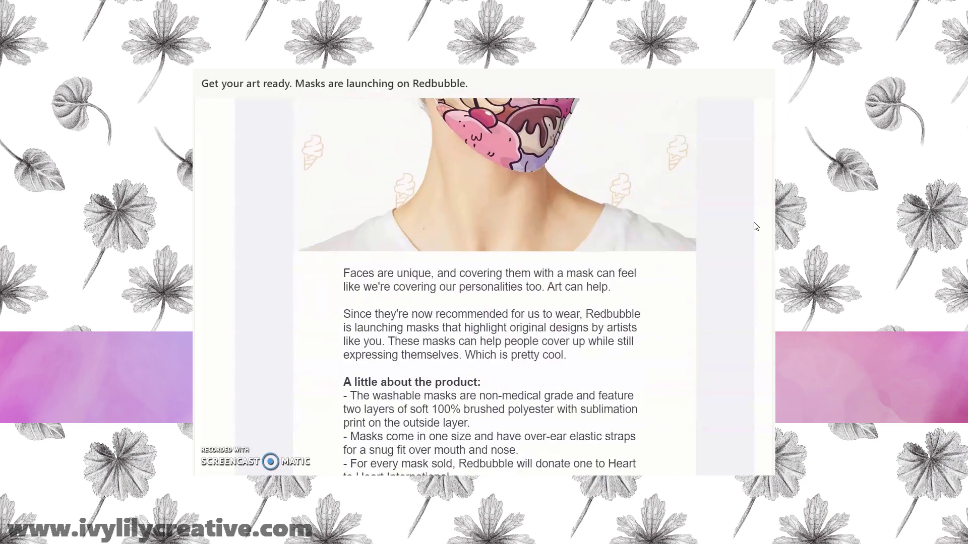
pyautogui.scroll(-1, 756, 226)
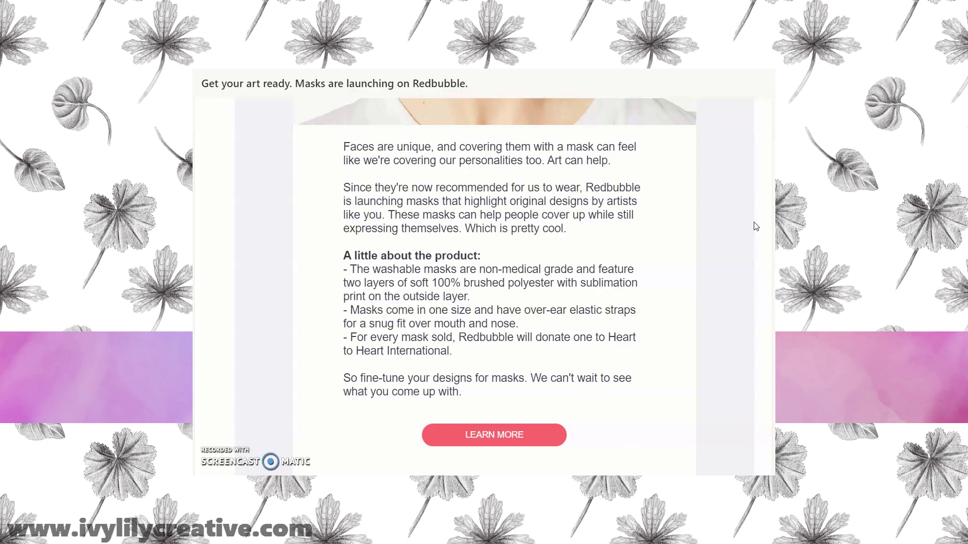
pyautogui.scroll(-2, 756, 226)
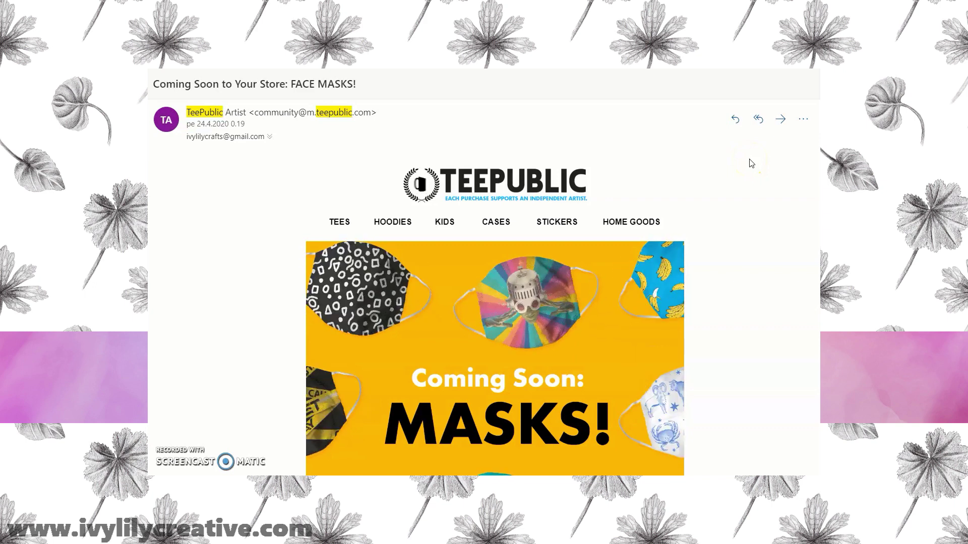
# Step: Read TeePublic's "Coming Soon to Your Store: FACE MASKS!" email, covering the mask description, donation pledge and launch information
pyautogui.scroll(-2, 751, 163)
pyautogui.scroll(-6, 751, 163)
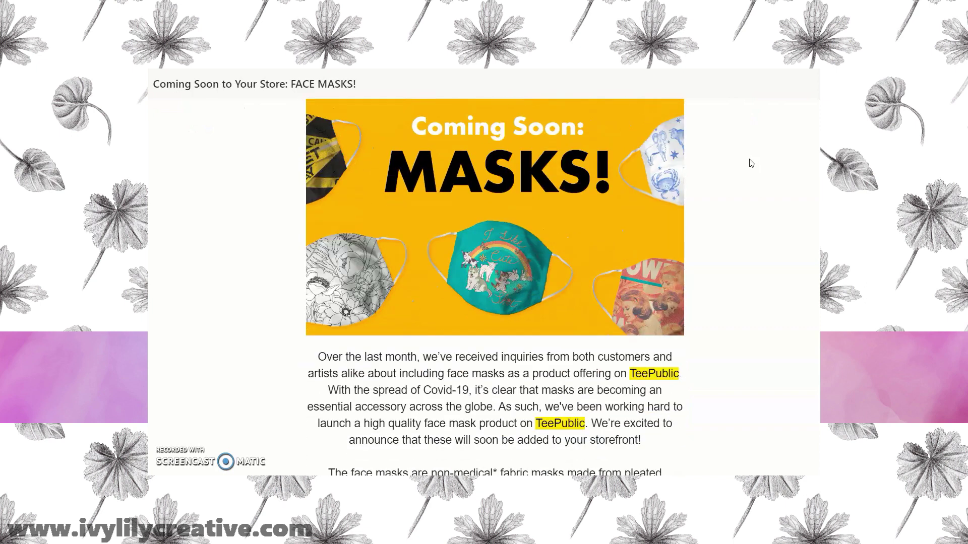
pyautogui.scroll(-4, 751, 163)
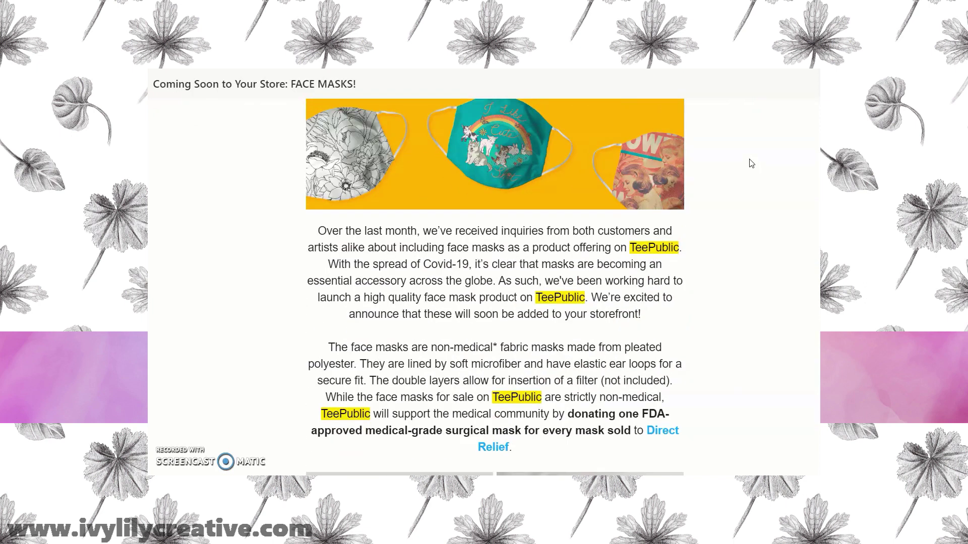
pyautogui.scroll(-4, 751, 163)
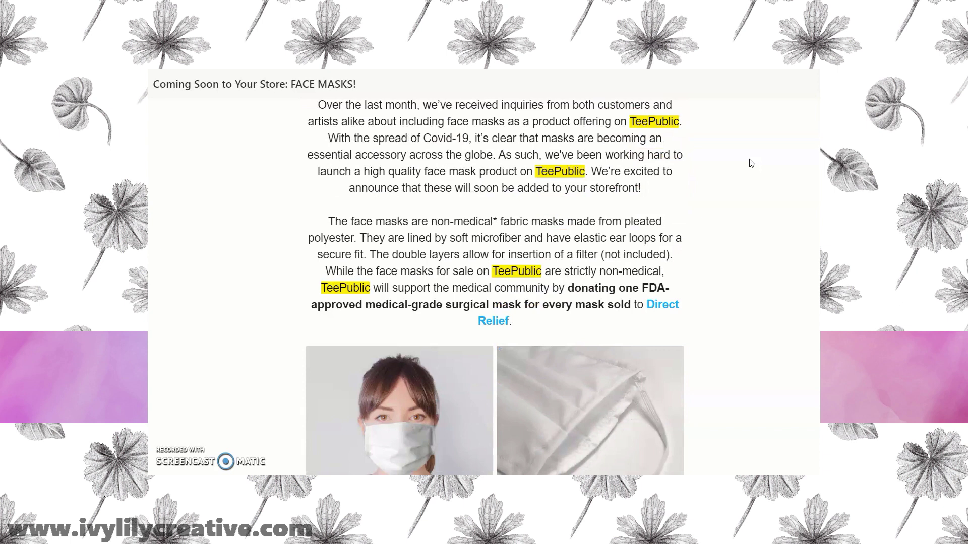
pyautogui.scroll(-4, 751, 163)
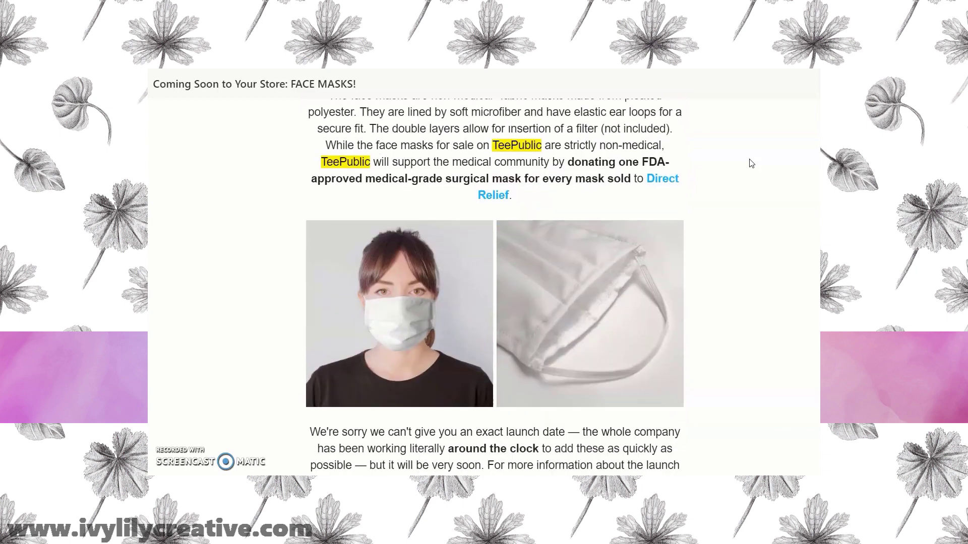
pyautogui.scroll(-6, 751, 163)
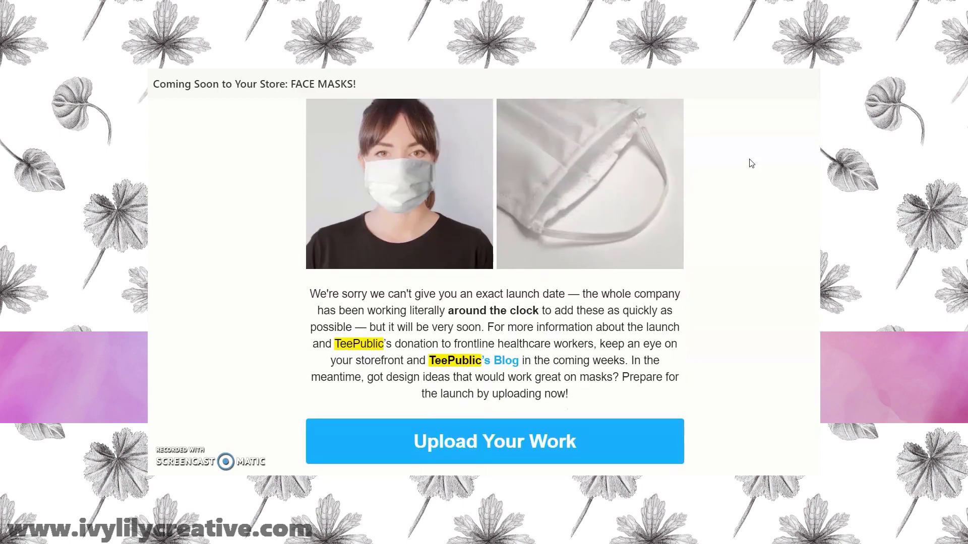
pyautogui.scroll(-2, 751, 163)
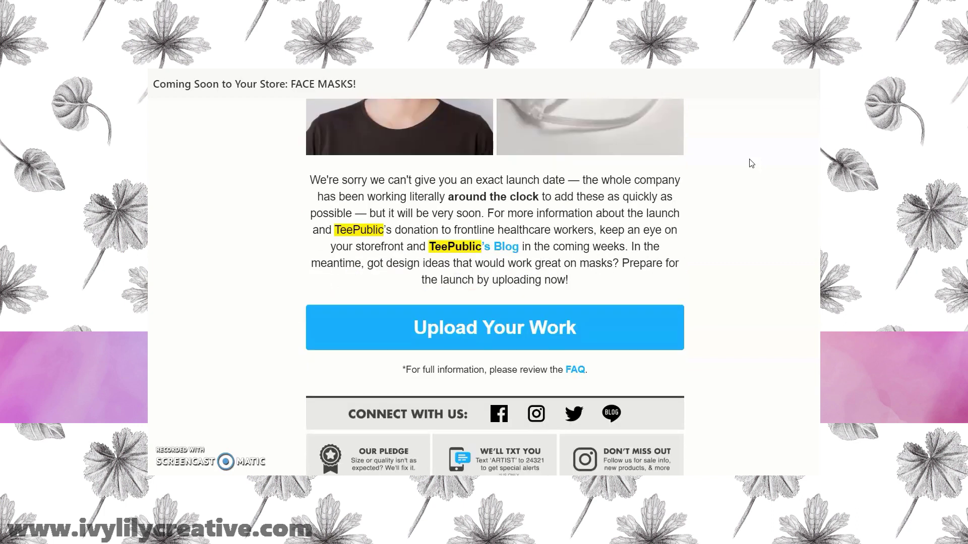
pyautogui.scroll(-2, 751, 163)
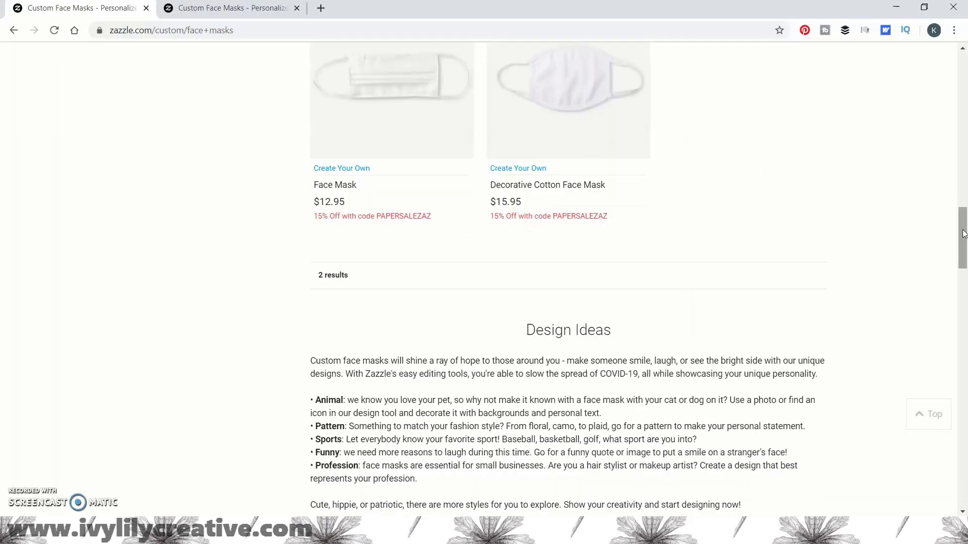
# Step: Review Zazzle's custom face masks page, from the design ideas and trending designs to the frequently asked questions
pyautogui.scroll(-3, 964, 235)
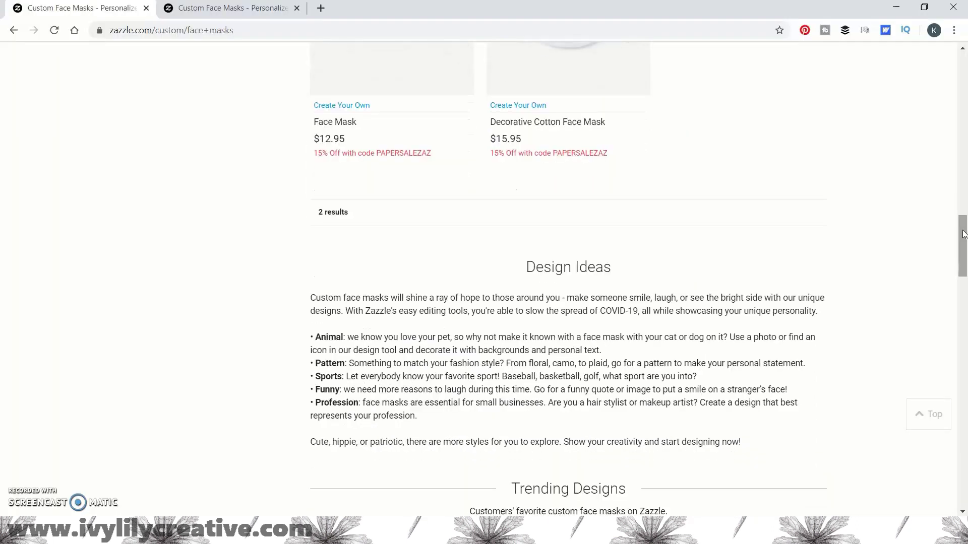
pyautogui.scroll(-2, 964, 234)
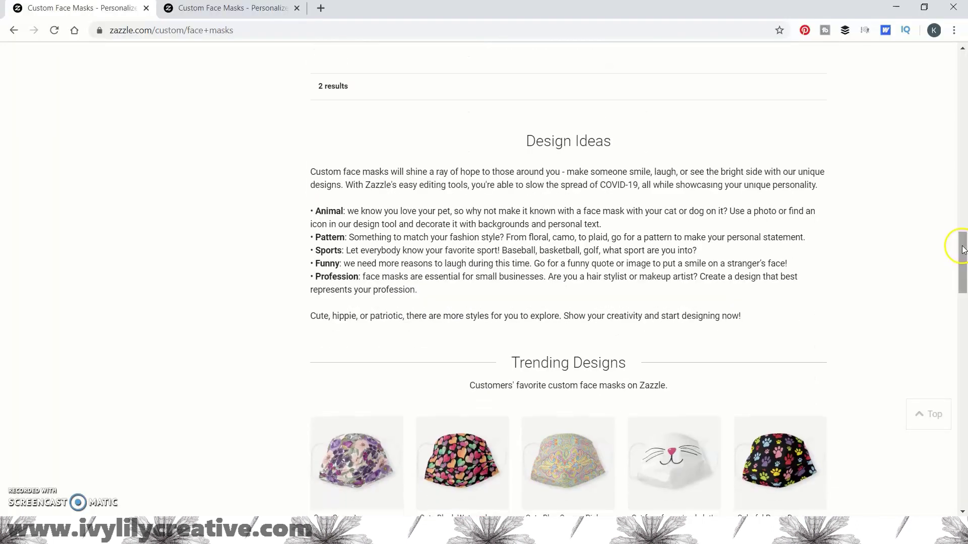
pyautogui.scroll(-5, 964, 249)
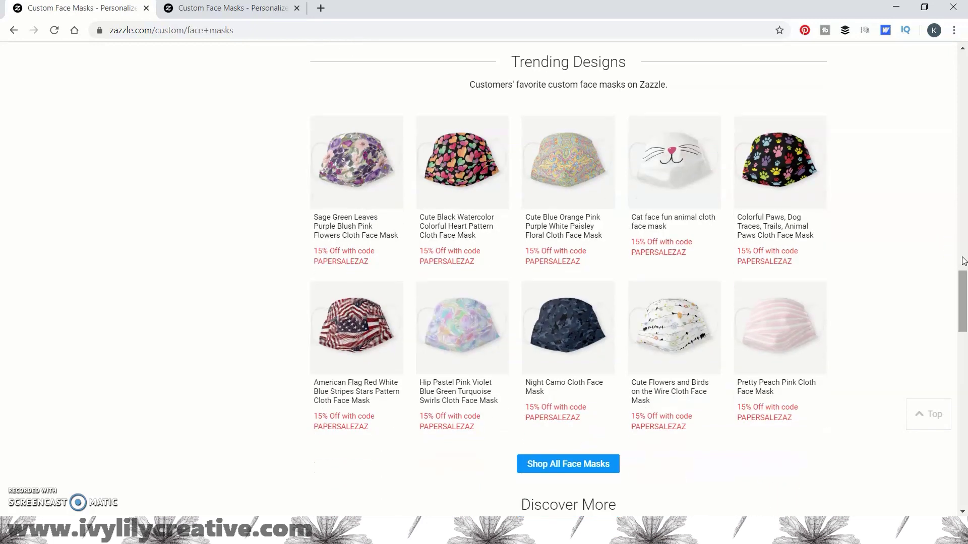
pyautogui.scroll(-4, 964, 261)
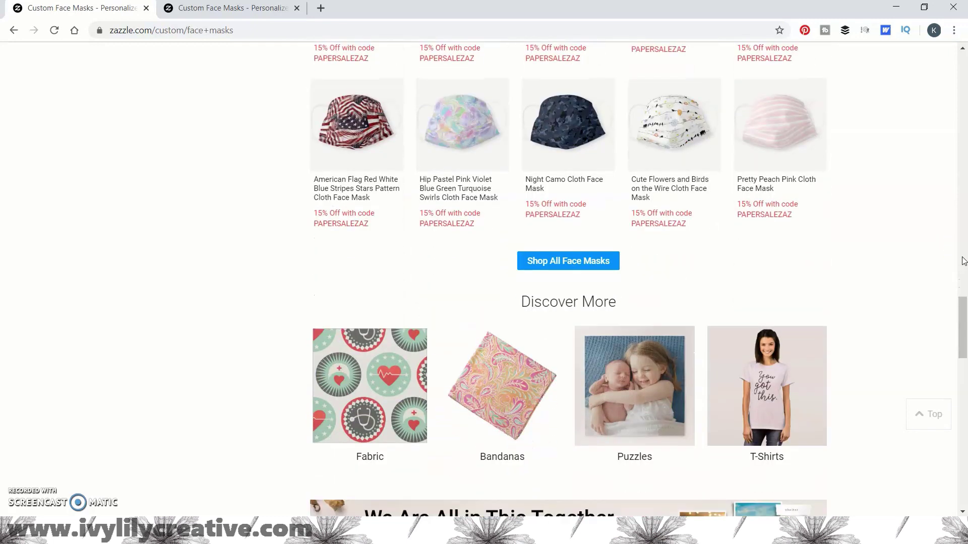
pyautogui.scroll(-4, 964, 261)
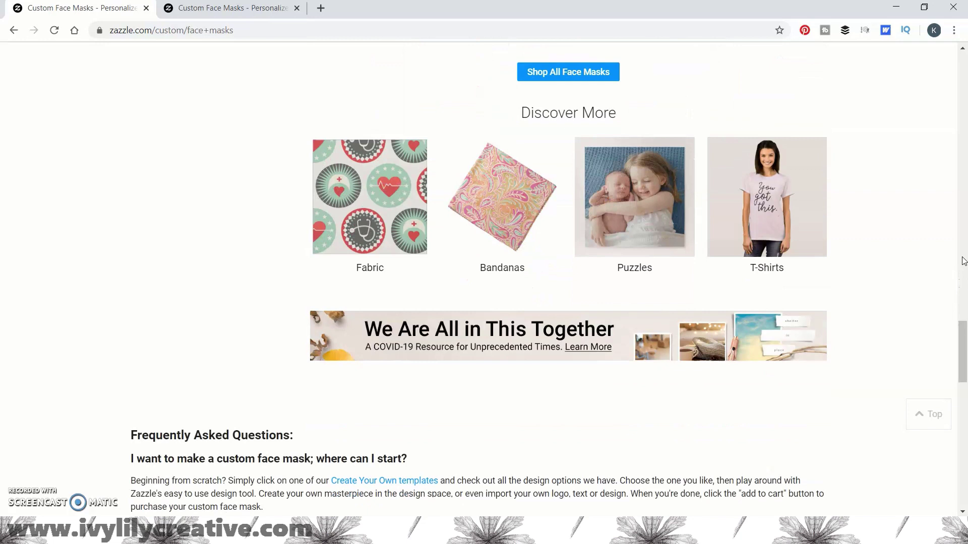
pyautogui.scroll(-6, 964, 261)
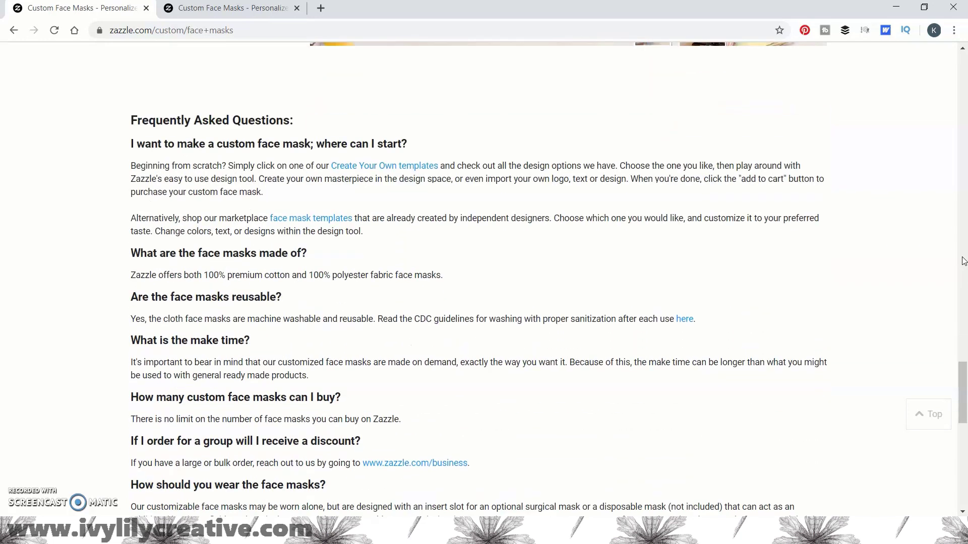
pyautogui.scroll(-5, 963, 261)
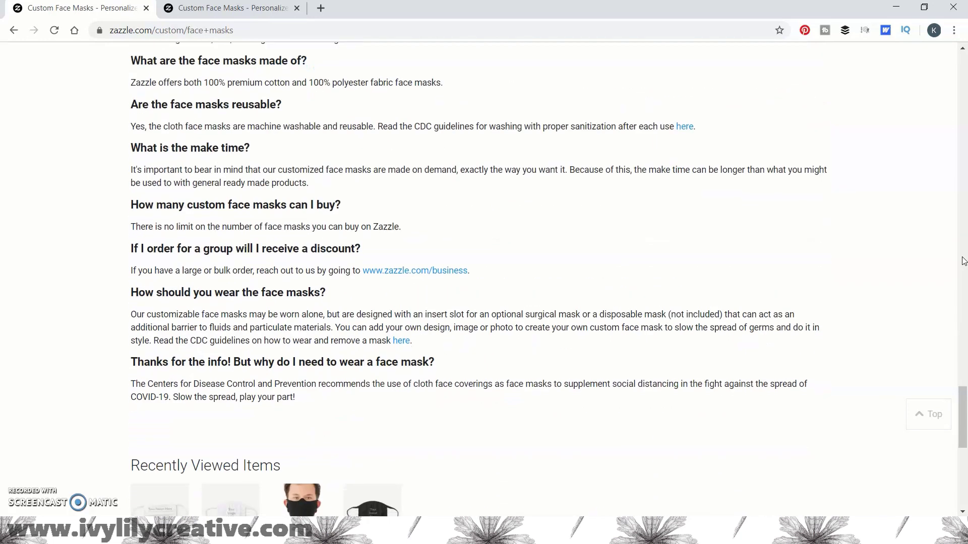
pyautogui.scroll(-1, 964, 261)
pyautogui.scroll(-2, 964, 261)
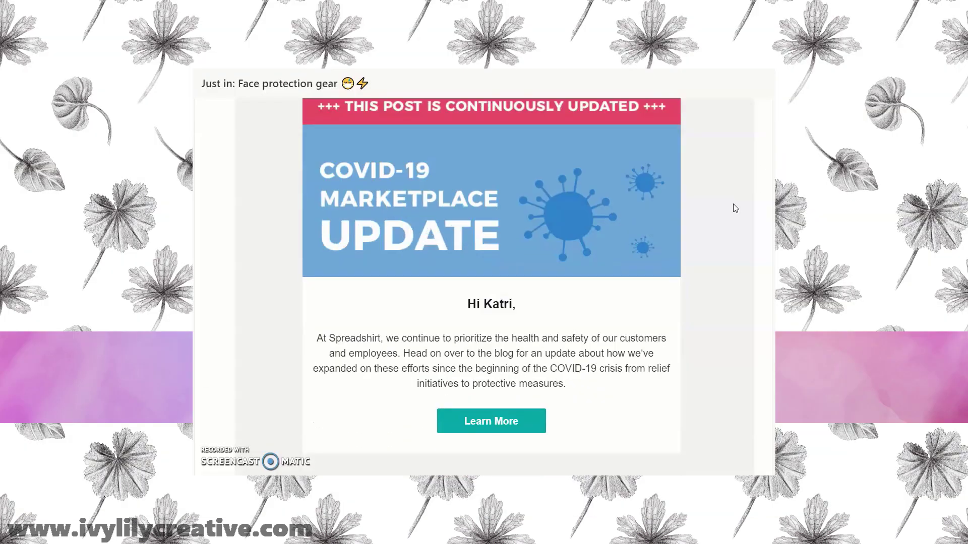
# Step: Read Spreadshirt's "Just in: Face protection gear" email, covering the COVID-19 marketplace update and the protective gear section
pyautogui.scroll(-1, 735, 208)
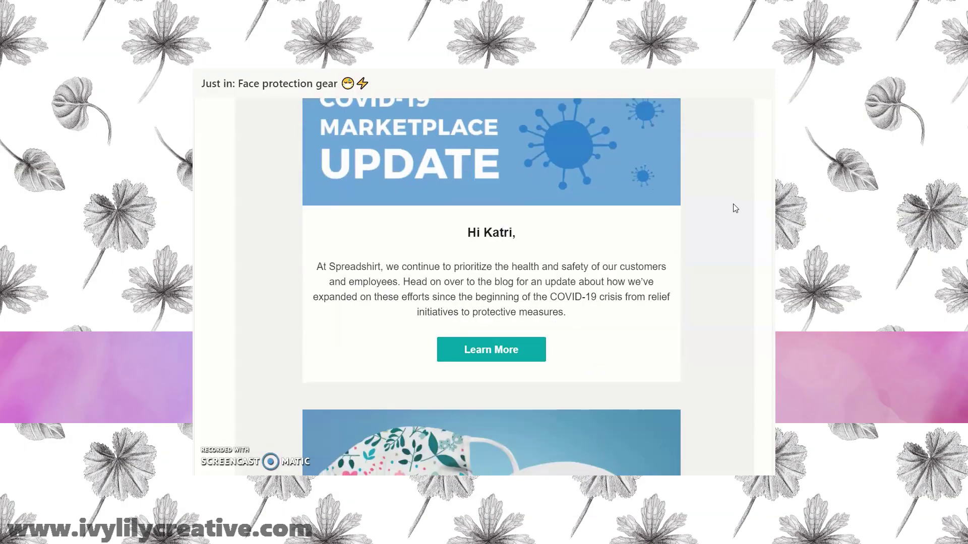
pyautogui.scroll(-4, 735, 208)
pyautogui.scroll(-1, 735, 208)
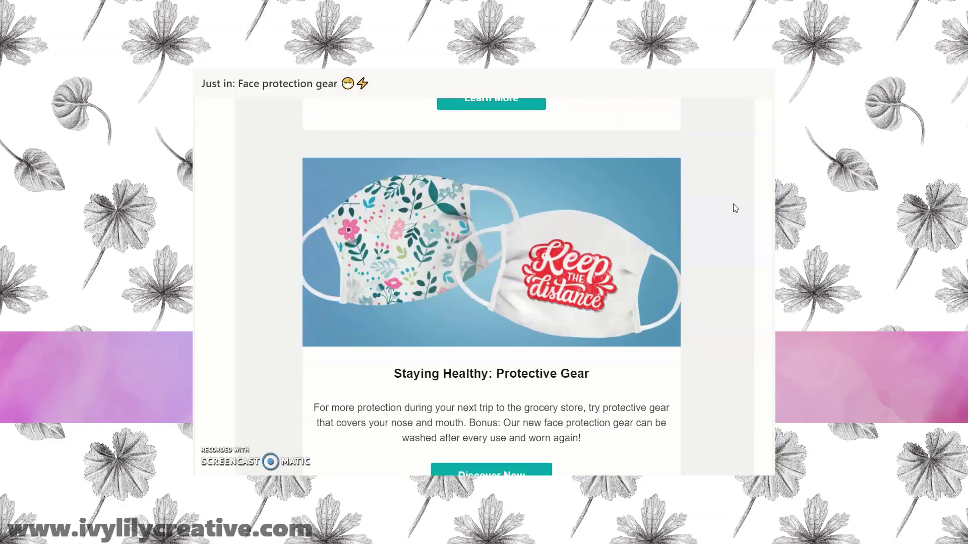
pyautogui.scroll(-1, 735, 209)
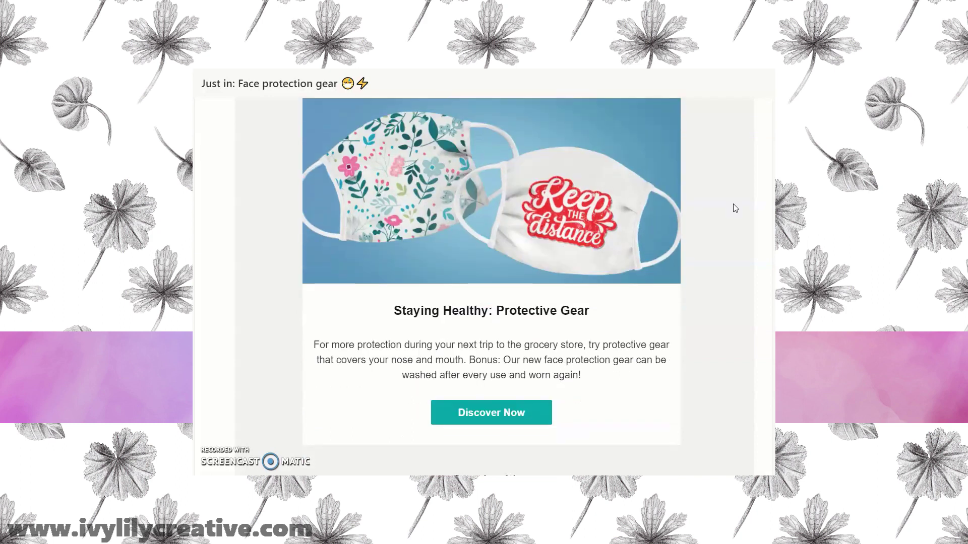
pyautogui.scroll(-1, 735, 208)
pyautogui.scroll(-2, 735, 208)
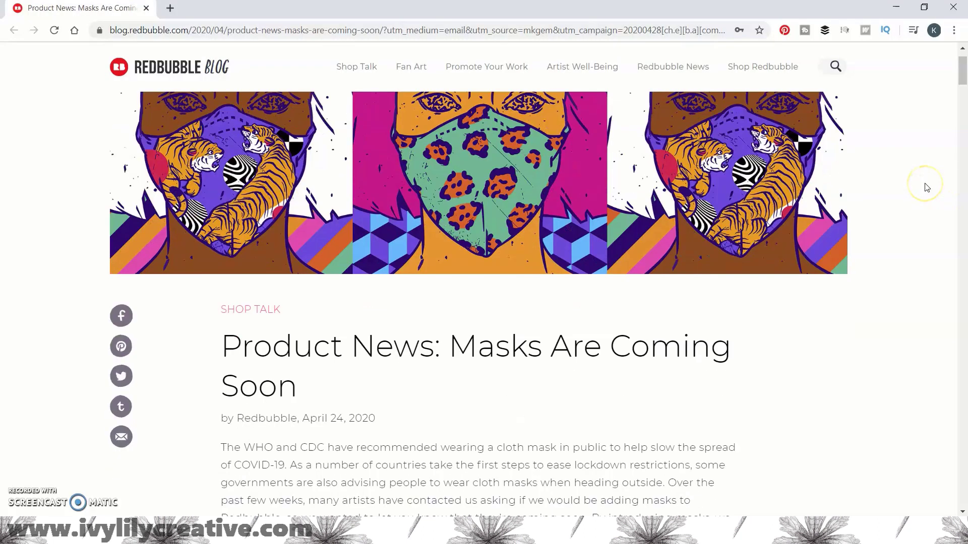
# Step: Read the Redbubble Blog article "Product News: Masks Are Coming Soon", covering the mask donations and the product details
pyautogui.scroll(-2, 926, 187)
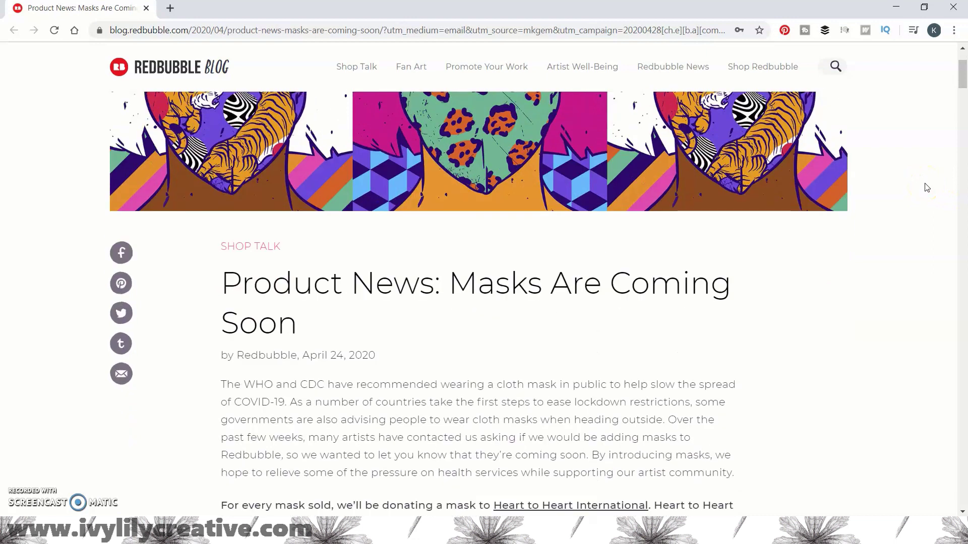
pyautogui.scroll(-1, 927, 188)
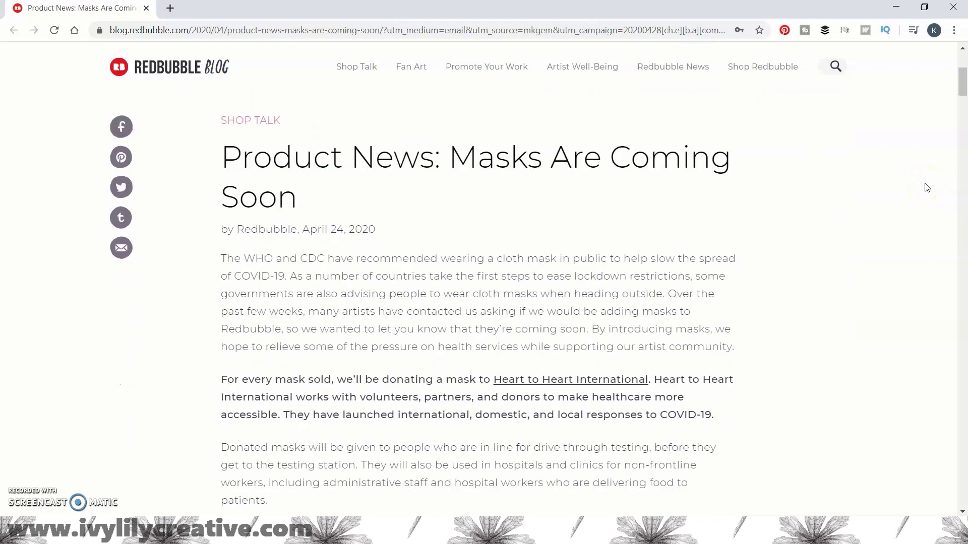
pyautogui.scroll(-1, 926, 187)
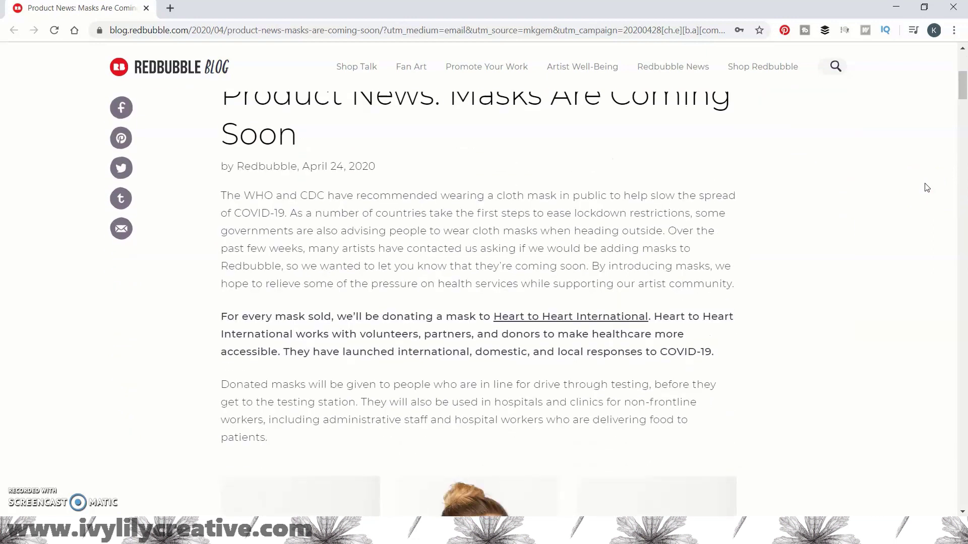
pyautogui.scroll(-1, 927, 188)
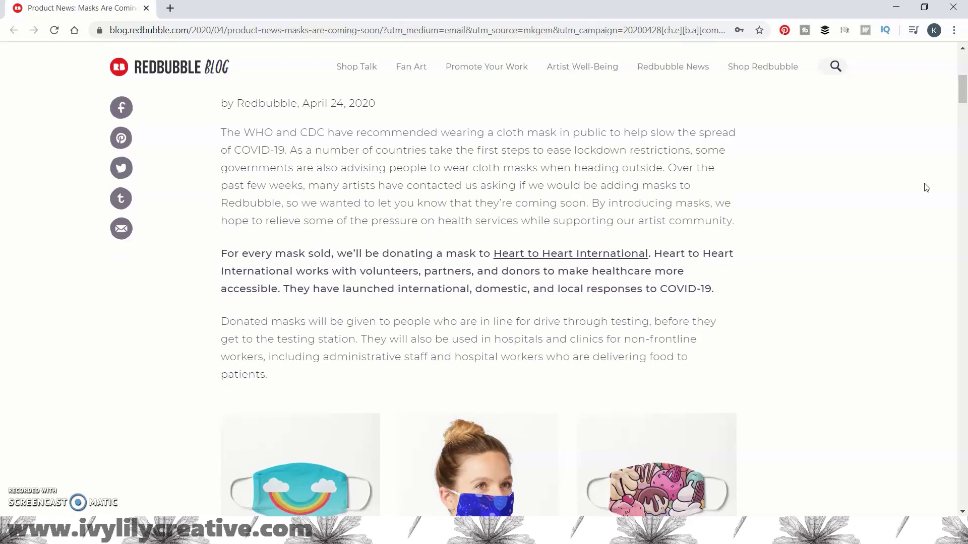
pyautogui.scroll(-1, 927, 188)
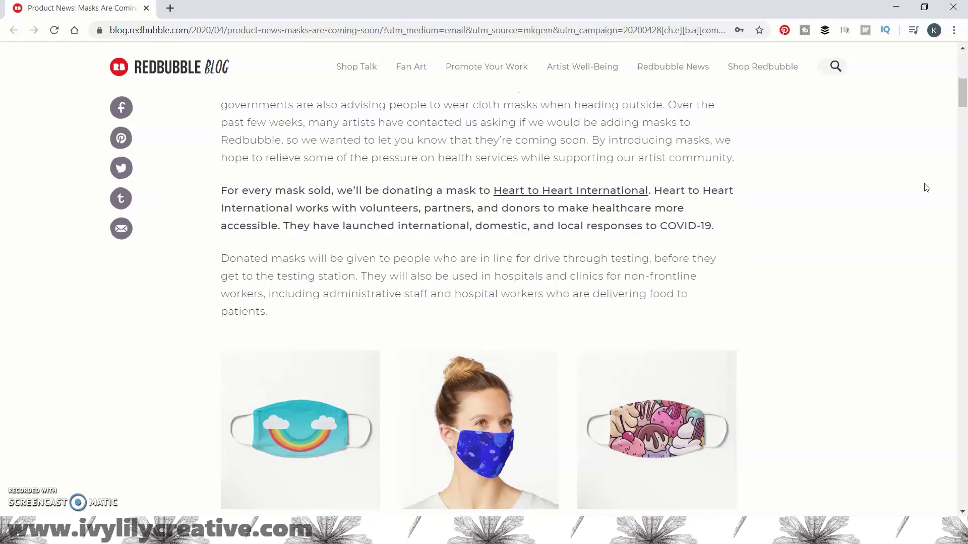
pyautogui.scroll(-1, 927, 188)
pyautogui.scroll(-2, 926, 188)
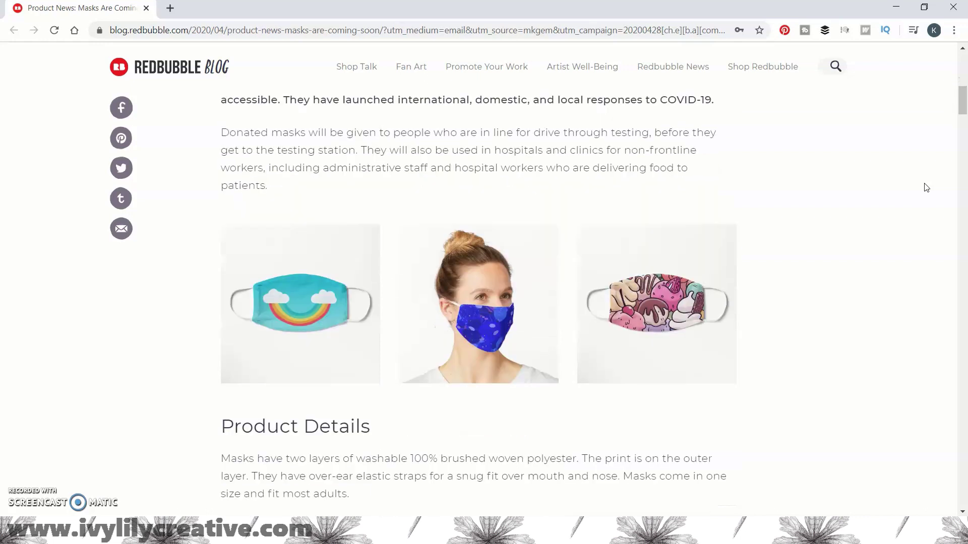
pyautogui.scroll(-1, 927, 188)
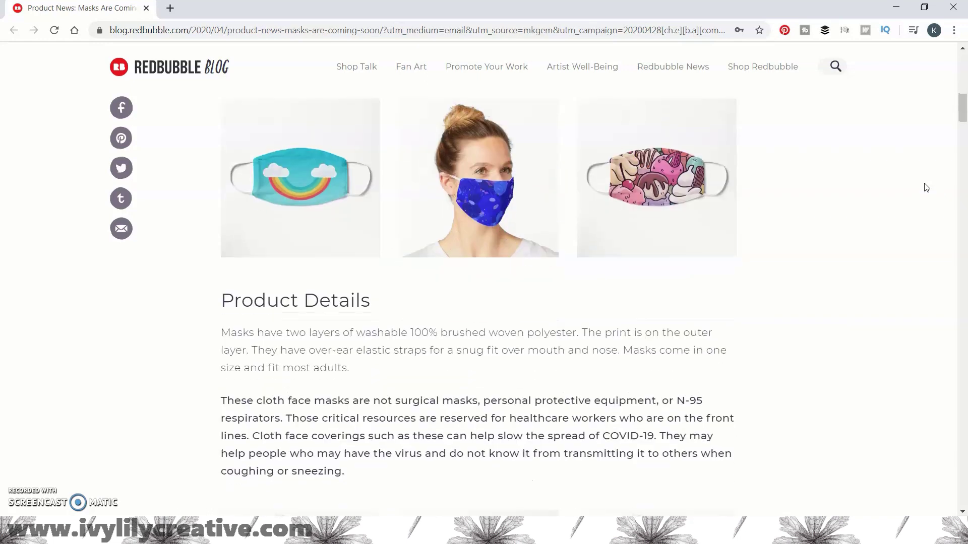
pyautogui.scroll(-1, 926, 188)
pyautogui.scroll(-1, 926, 187)
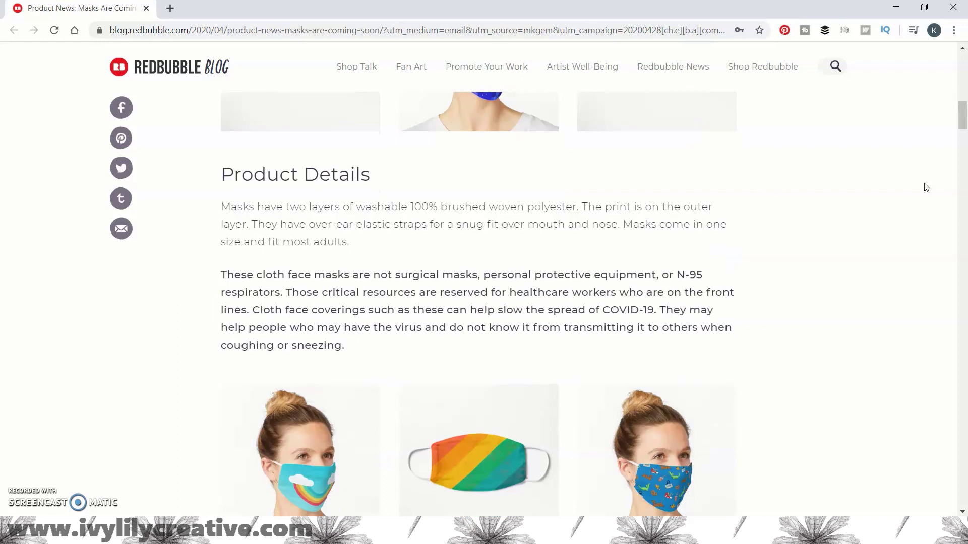
pyautogui.scroll(-1, 926, 187)
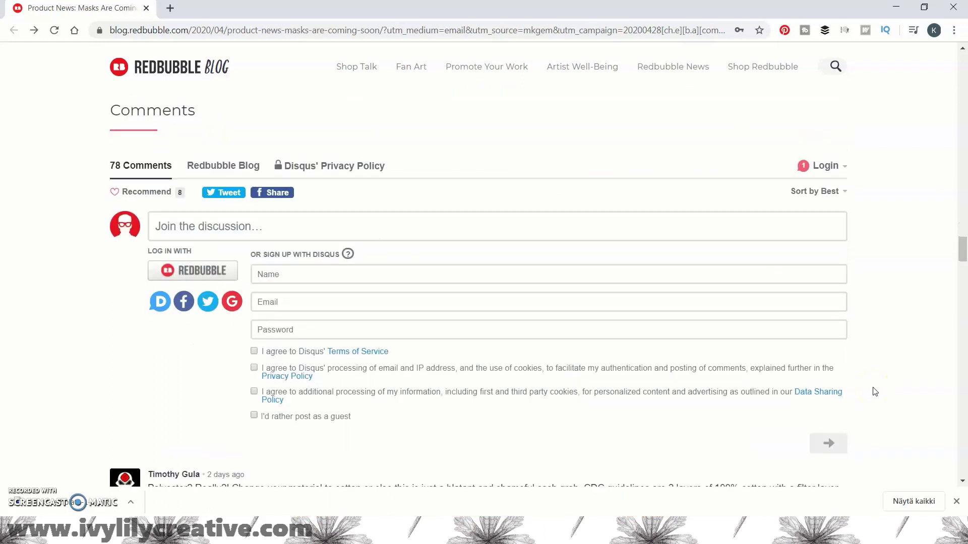
# Step: Read the comments on the Redbubble Blog article about the masks' polyester and cotton materials
pyautogui.scroll(-5, 874, 391)
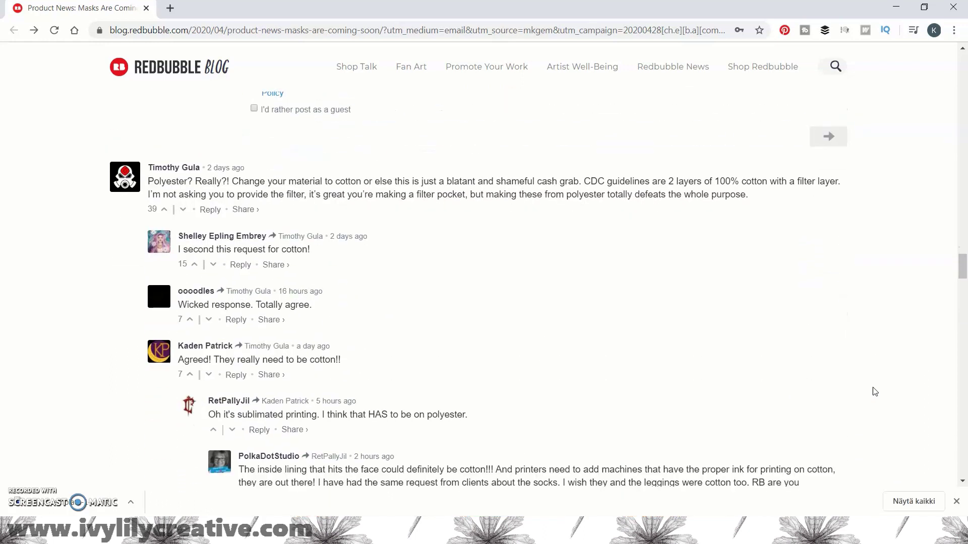
pyautogui.scroll(-5, 875, 392)
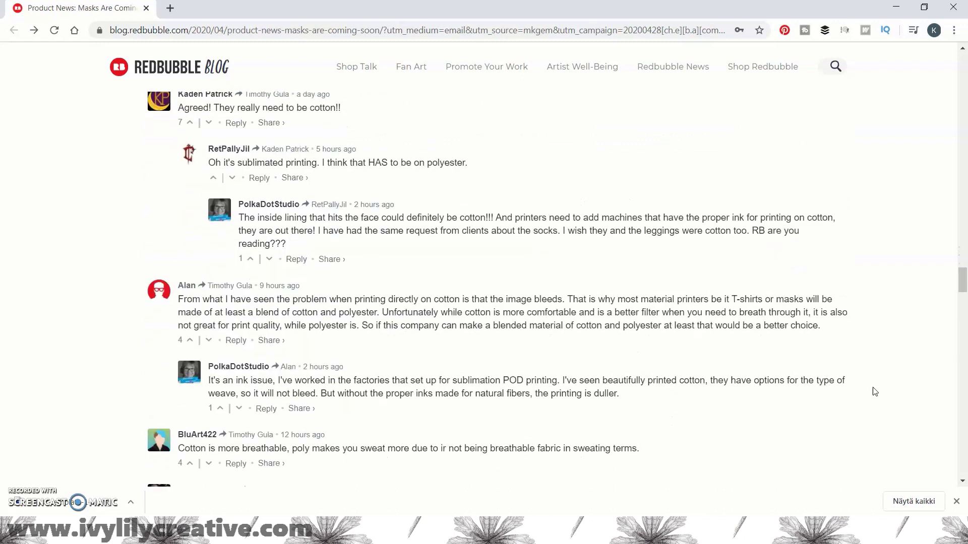
pyautogui.scroll(-3, 875, 391)
pyautogui.scroll(-1, 874, 391)
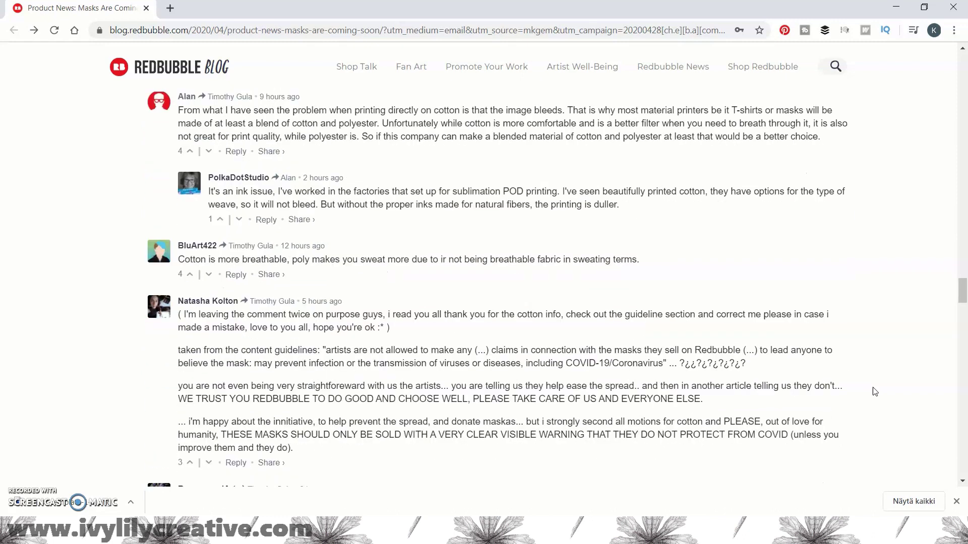
pyautogui.scroll(-1, 874, 392)
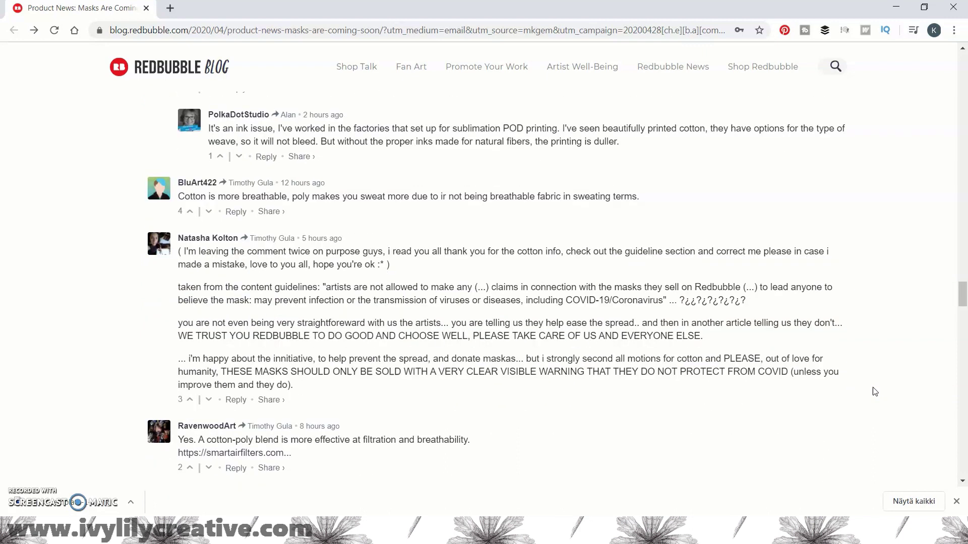
pyautogui.scroll(-1, 875, 392)
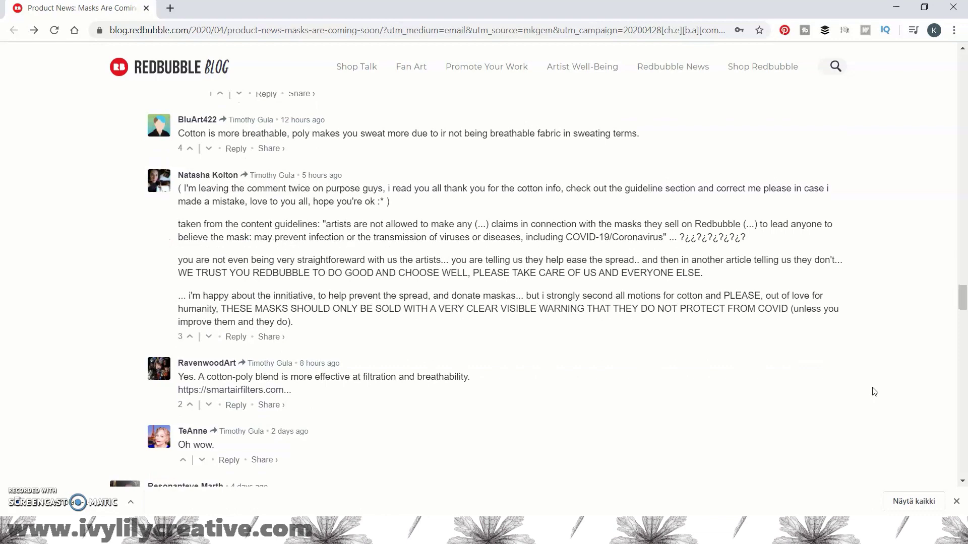
# Step: Read the TeePublic blog post "TeePublic Announces Masks" about the storefront launch and the Direct Relief donations
pyautogui.scroll(-2, 875, 392)
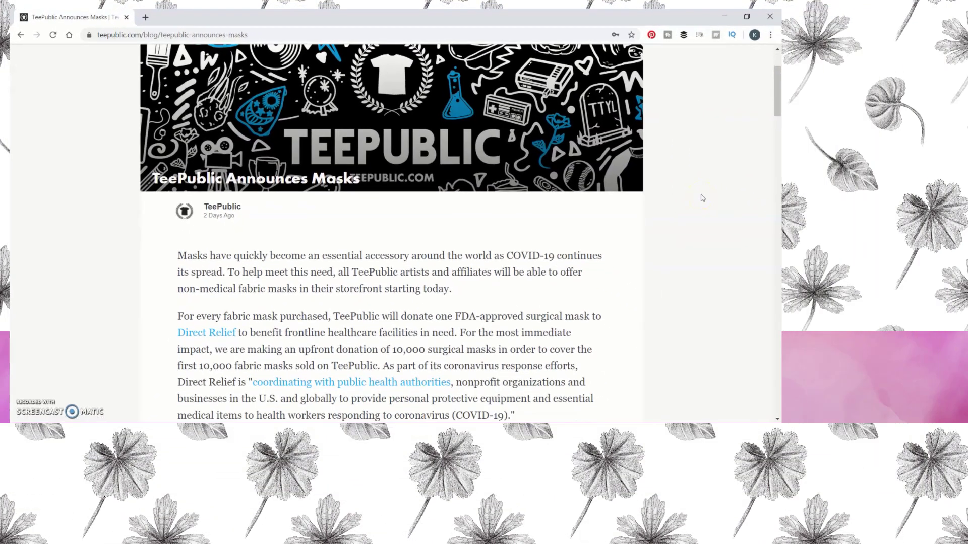
pyautogui.scroll(-1, 595, 175)
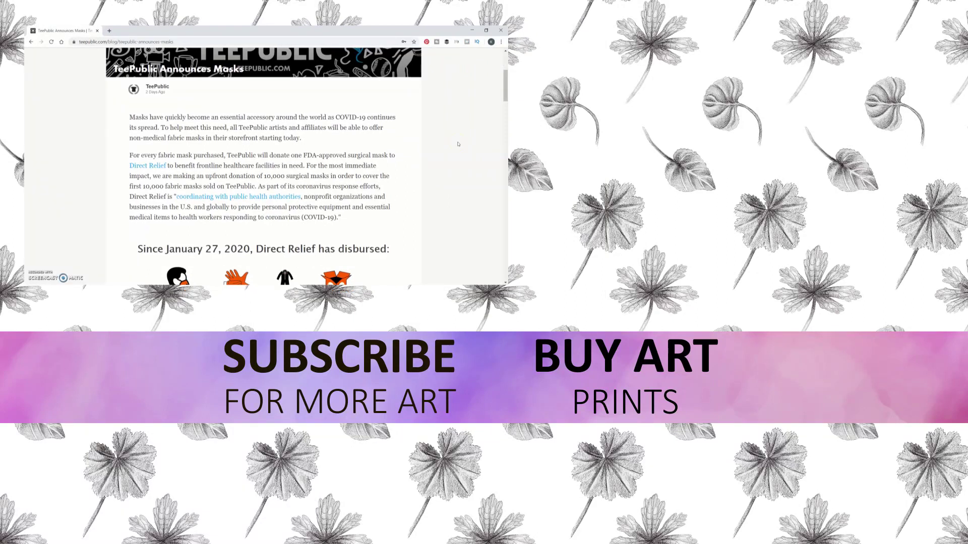